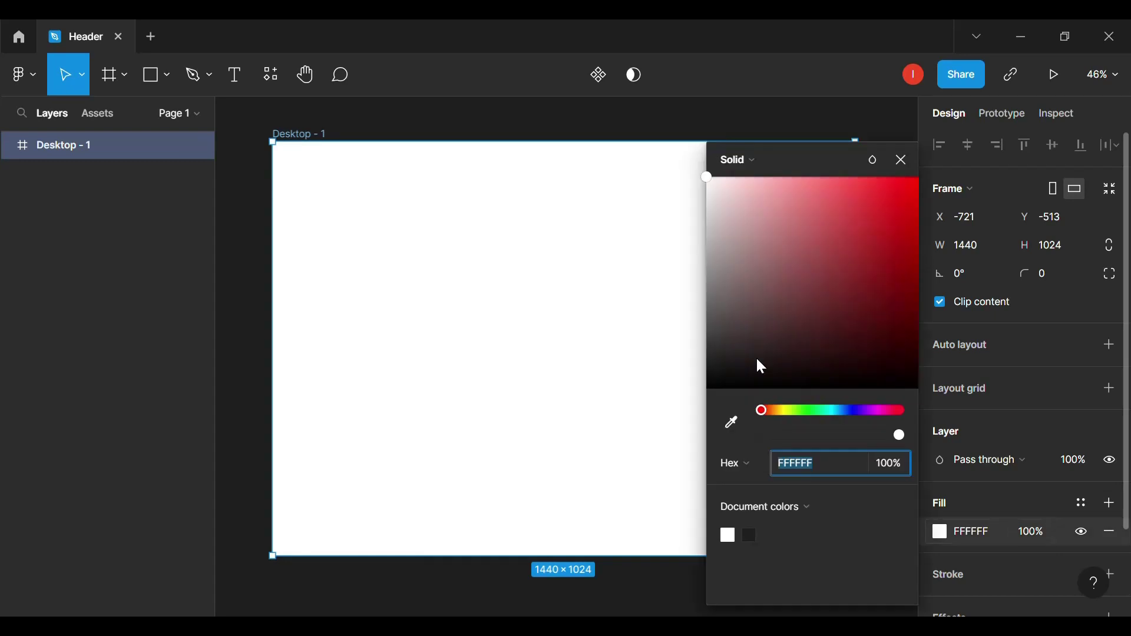
- Set the Desktop - 1 frame's fill to the dark blue 0E14B5
left_click(855, 410)
left_click(876, 237)
left_click_drag(855, 411, 853, 409)
left_click_drag(881, 243, 903, 239)
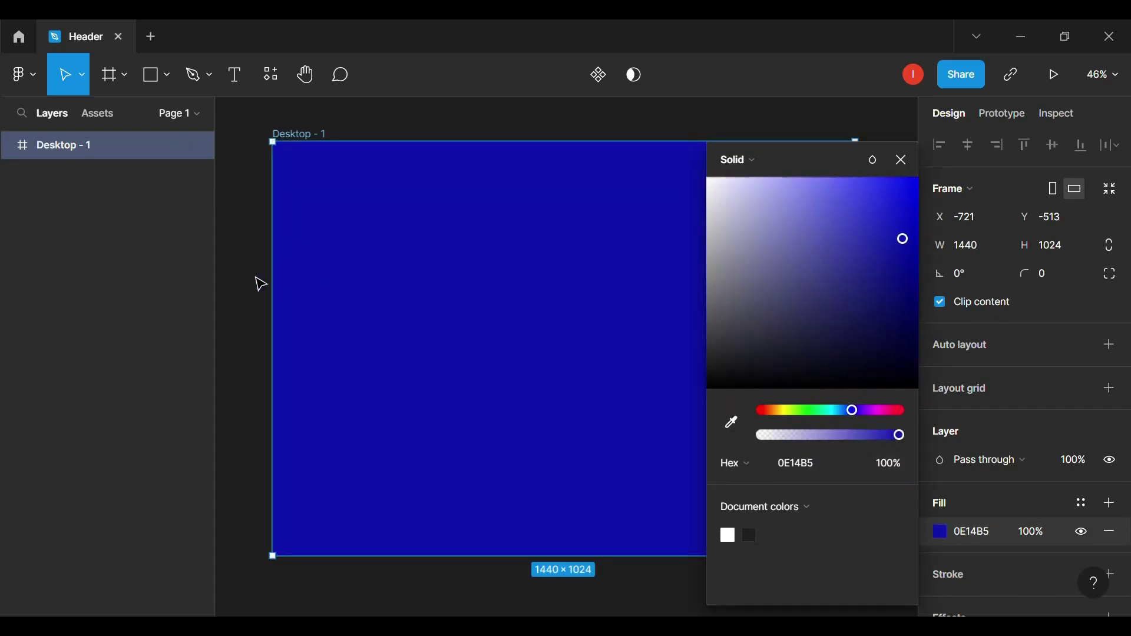
left_click(257, 284)
scroll(256, 285, "down", 2)
left_click(255, 277)
- Draw an ellipse over the frame's upper-right corner and set its size to 400 × 400
left_click(177, 83)
left_click(174, 76)
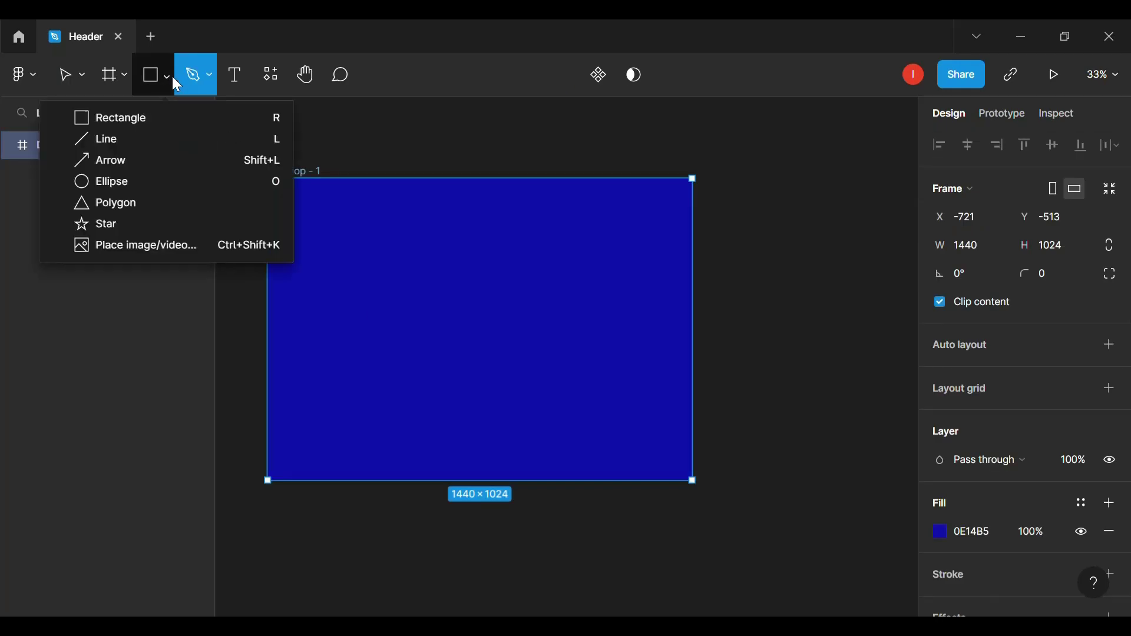
left_click(158, 179)
left_click_drag(609, 151, 737, 239)
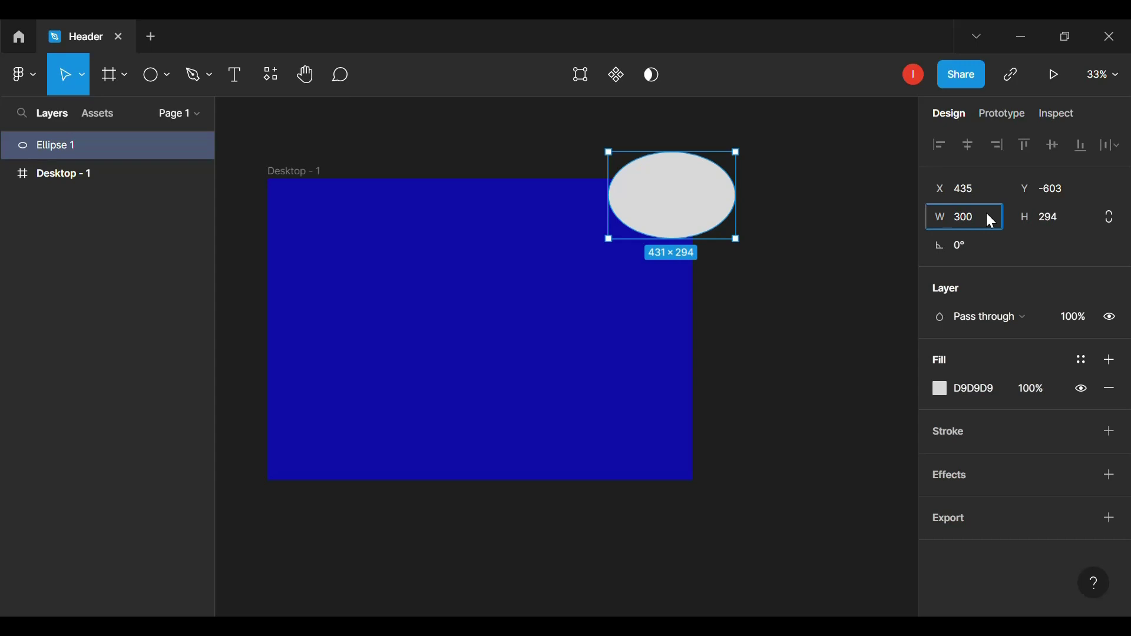
type("400")
left_click(1057, 217)
type("400")
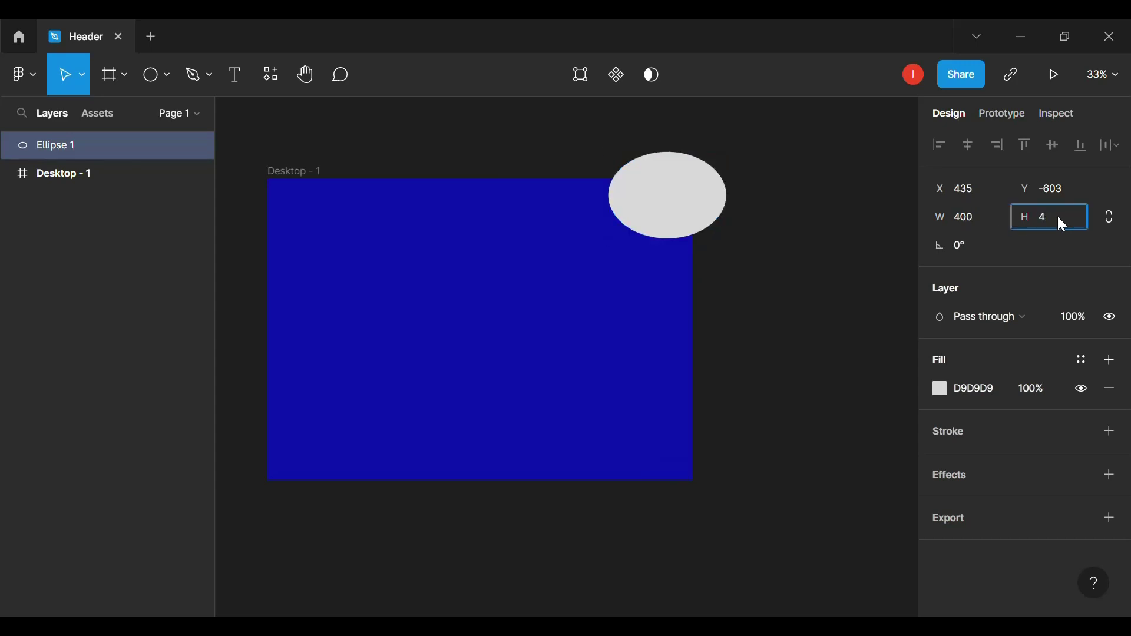
key("Return")
- Centre the circle on the frame's upper-right corner and nest its layer inside Desktop - 1 so it is clipped
left_click_drag(684, 202, 693, 176)
left_click_drag(66, 145, 67, 209)
left_click_drag(89, 145, 93, 177)
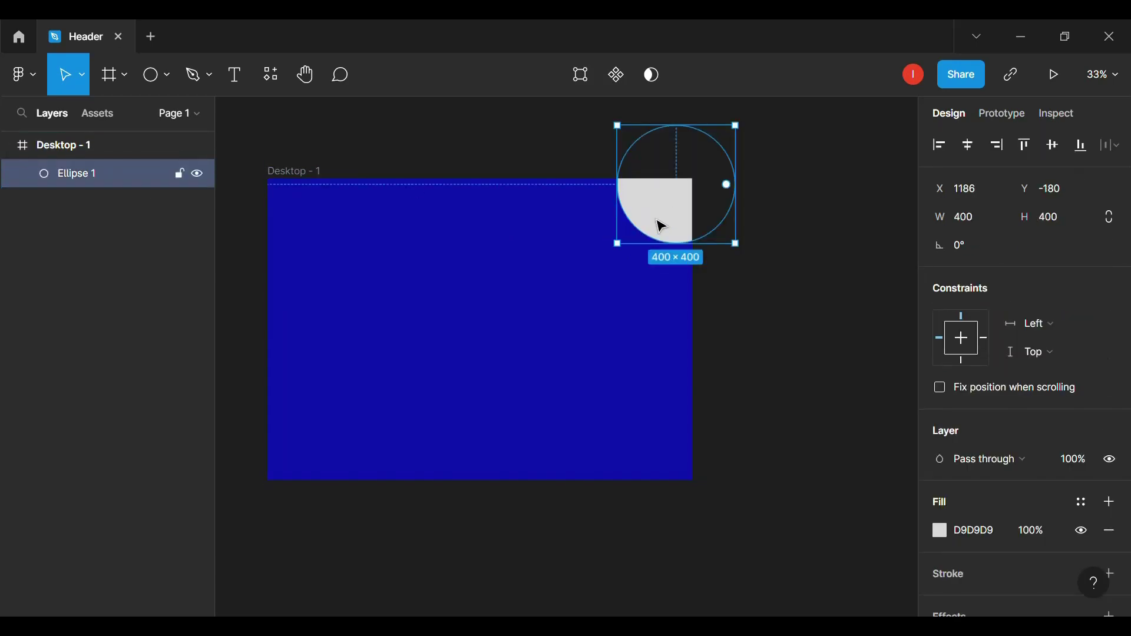
left_click_drag(662, 223, 709, 226)
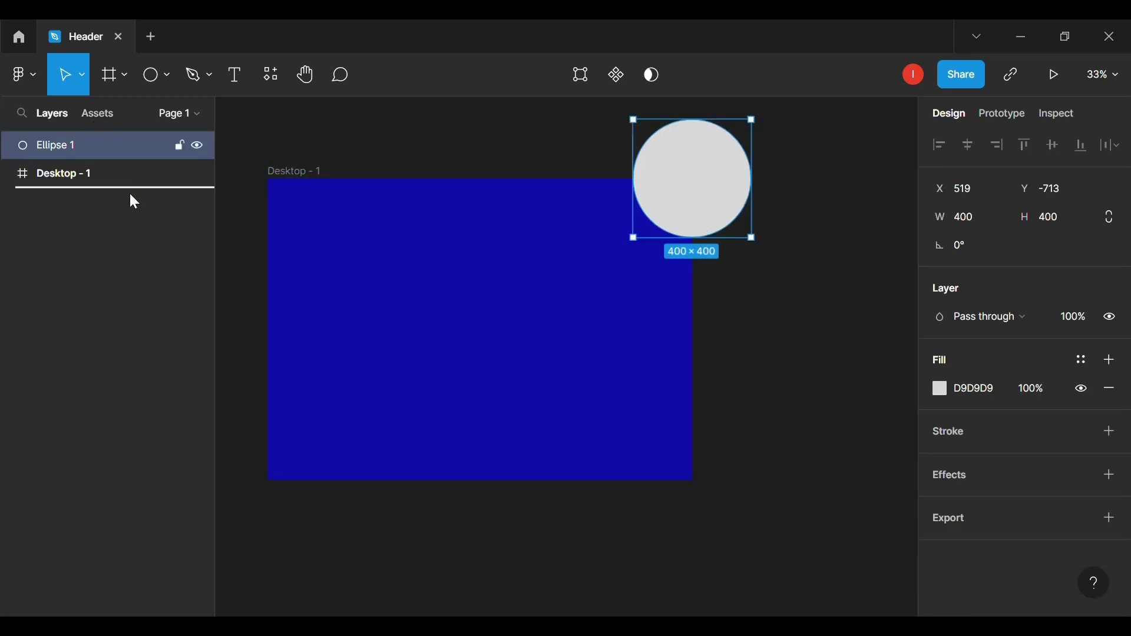
left_click_drag(136, 178, 136, 178)
left_click(679, 288)
- Duplicate the circle, nest the copy in Desktop - 1 and centre it on the frame's lower-left corner
left_click(679, 222)
key("ctrl+d")
left_click_drag(686, 225, 302, 495)
left_click_drag(296, 430, 260, 449)
left_click_drag(132, 172, 133, 175)
left_click_drag(303, 448, 294, 467)
left_click(388, 533)
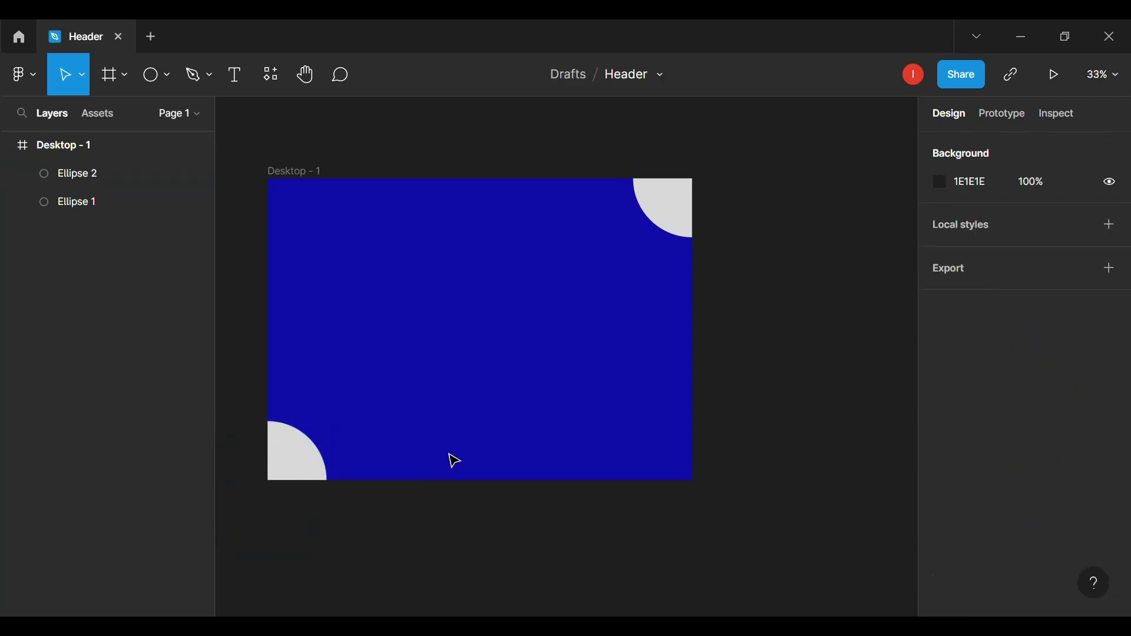
- Import the stepup (1) logo image and place it in the upper-left area of the frame
left_click(119, 75)
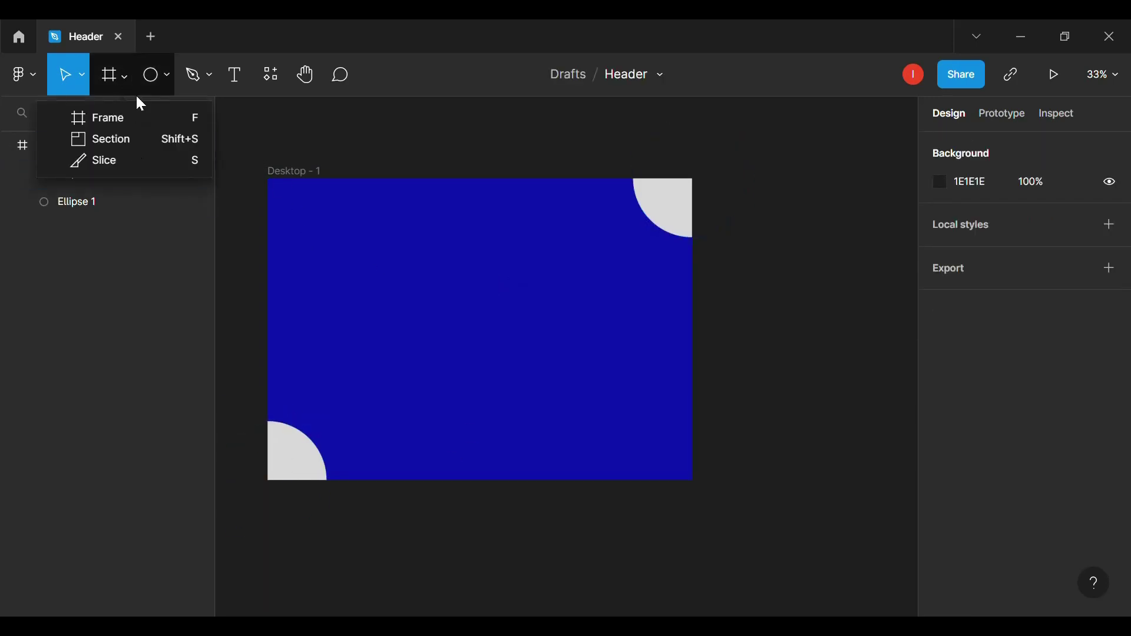
key("Escape")
left_click(168, 77)
left_click(206, 245)
left_click(236, 175)
double_click(235, 177)
left_click(325, 217)
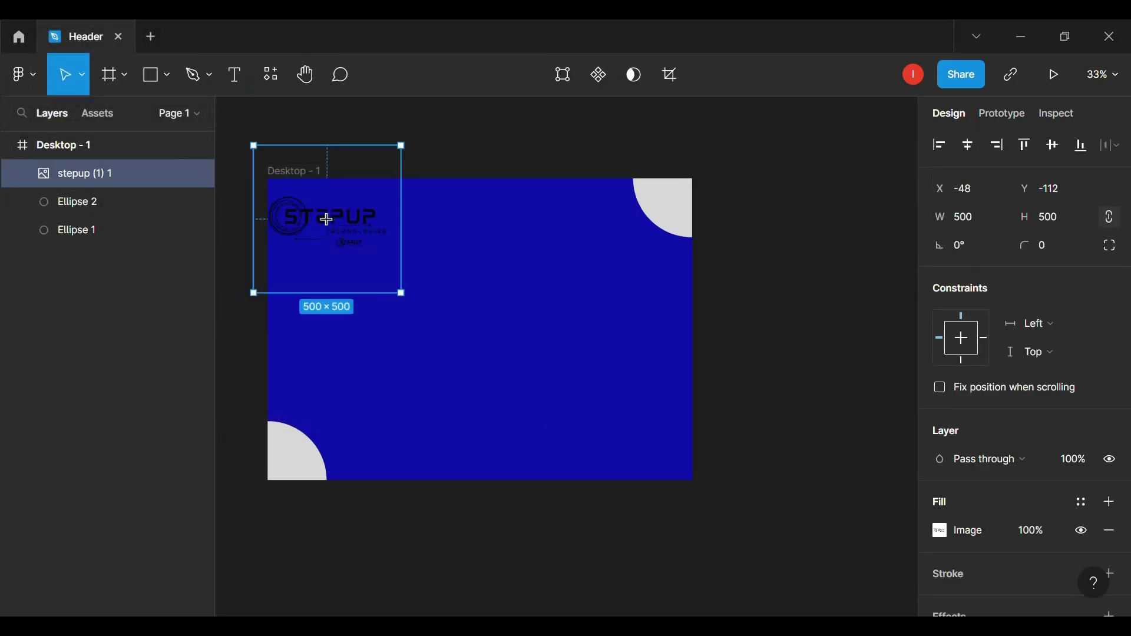
- Scale the logo down and position it near the frame's upper-left corner
left_click_drag(383, 267, 377, 224)
left_click(422, 194)
left_click(388, 207)
left_click_drag(395, 266, 331, 210)
left_click(417, 194)
left_click(336, 212)
left_click(446, 228)
scroll(429, 291, "up", 3)
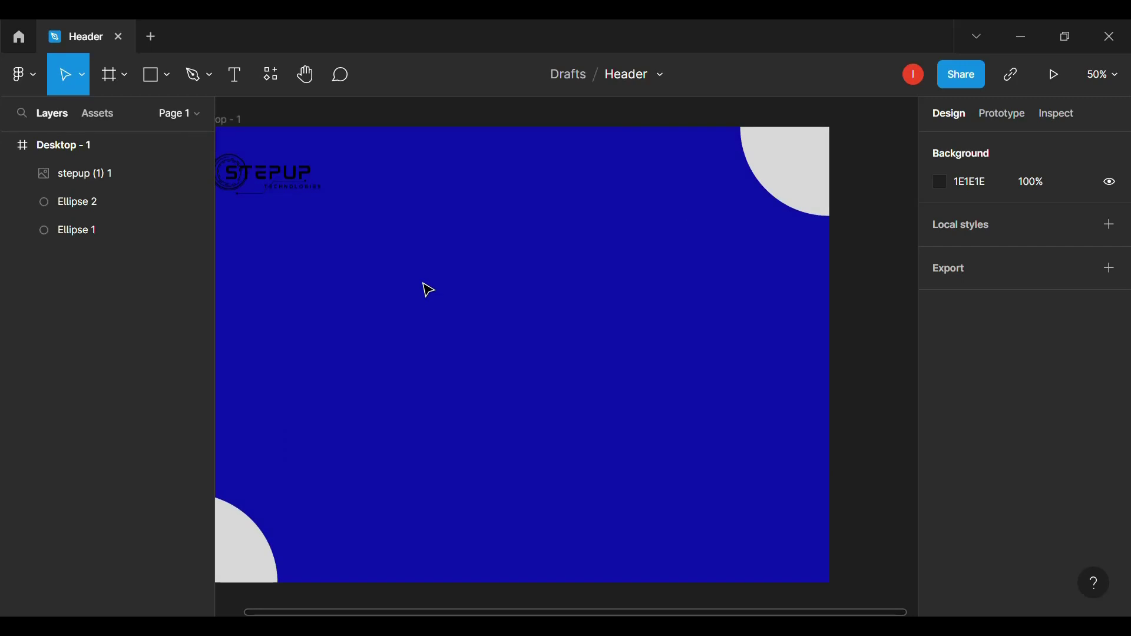
- Preview the frame as a prototype to check the logo and corner circle, and return to the design file
left_click(1060, 71)
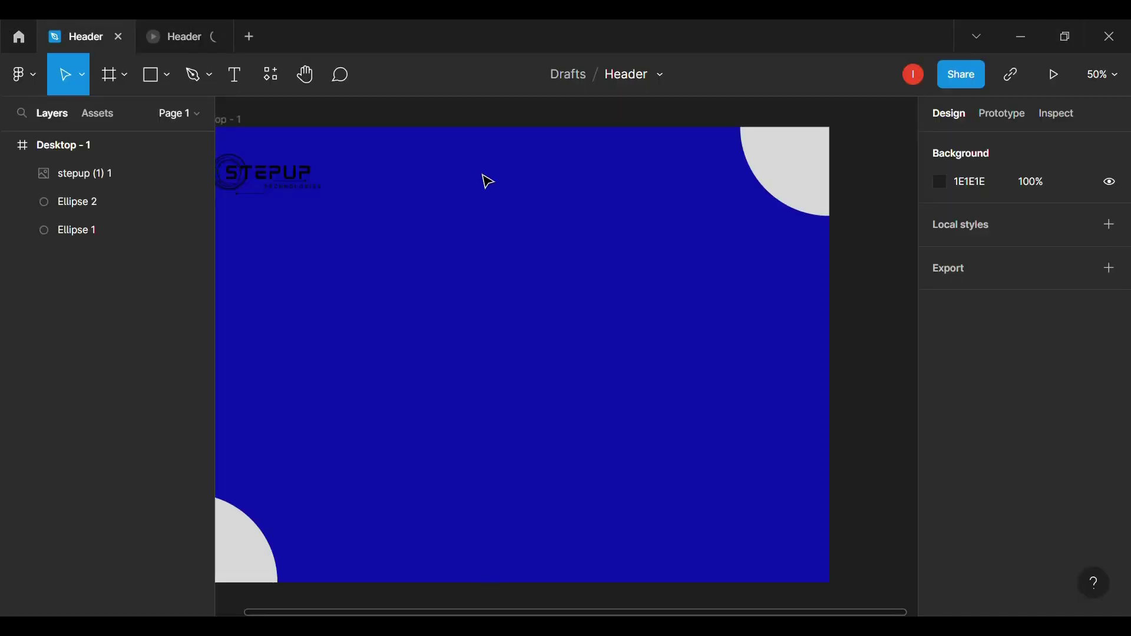
scroll(485, 180, "down", 2)
left_click(177, 36)
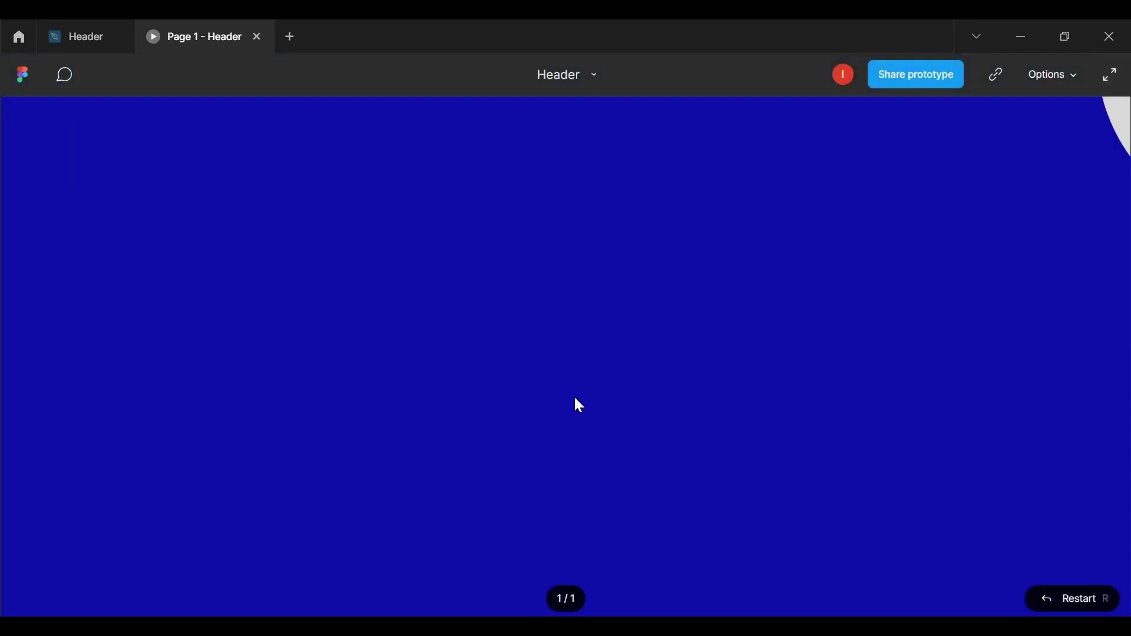
left_click(93, 26)
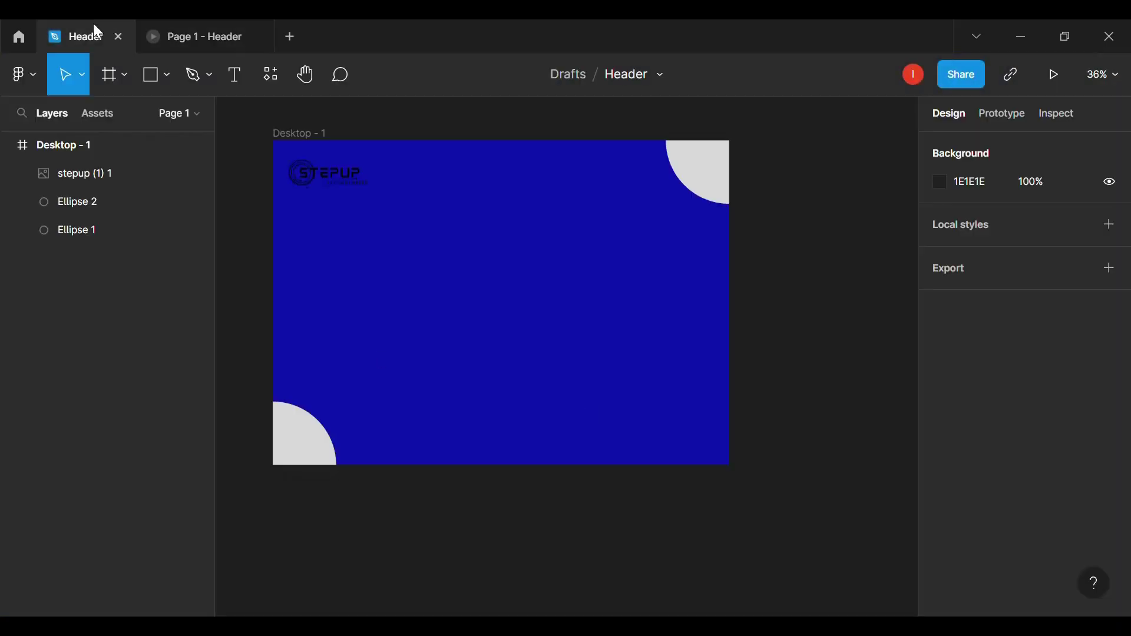
left_click(716, 184)
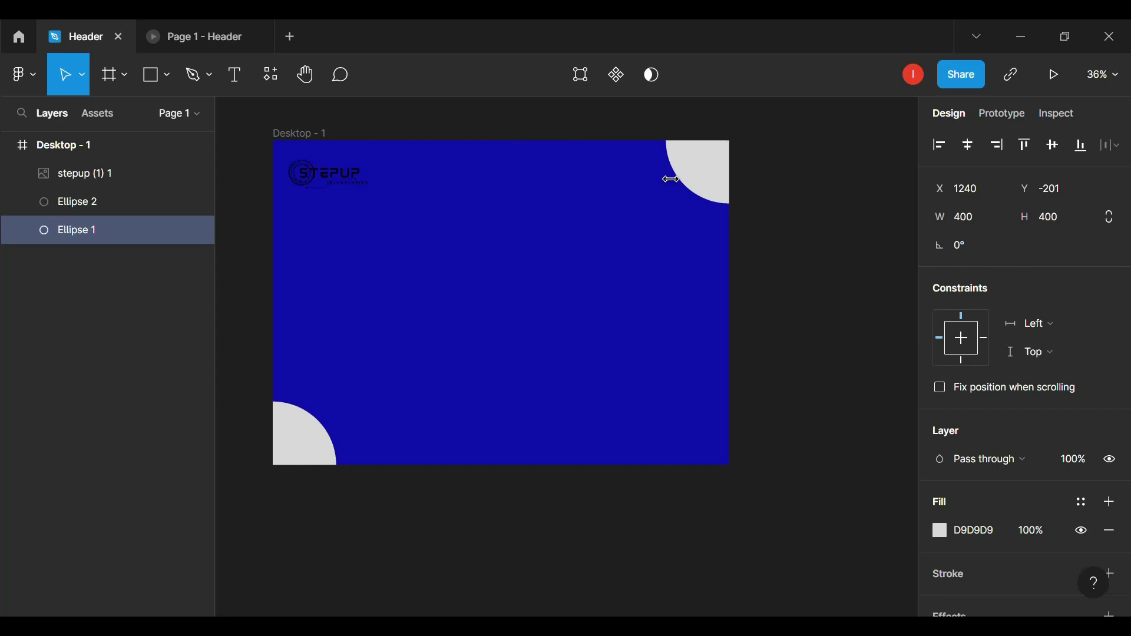
left_click(157, 29)
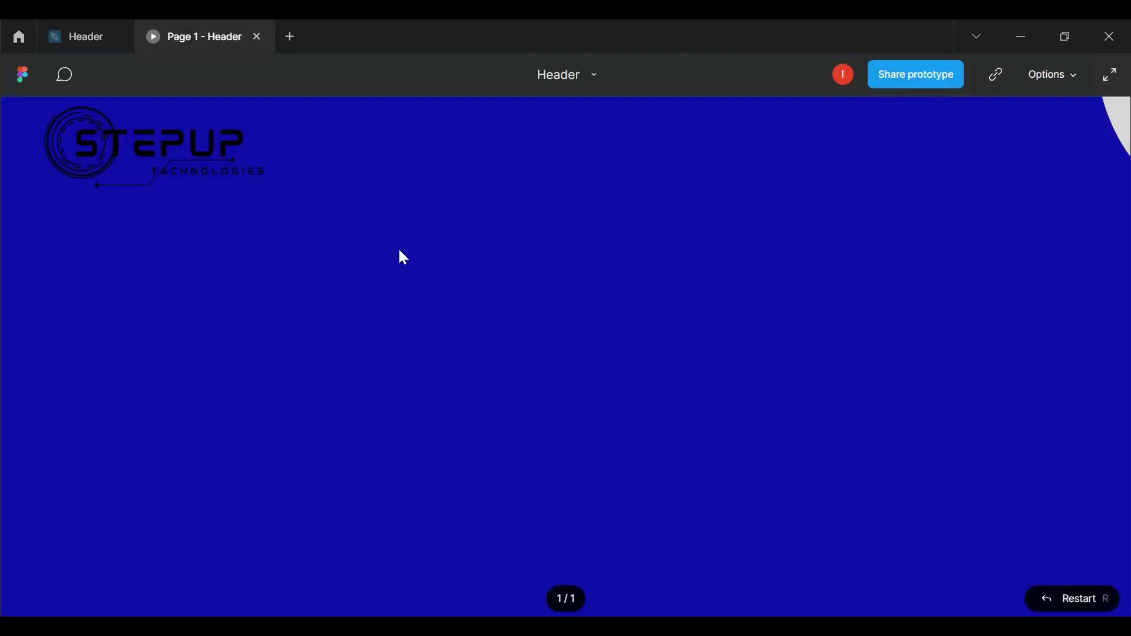
left_click(101, 29)
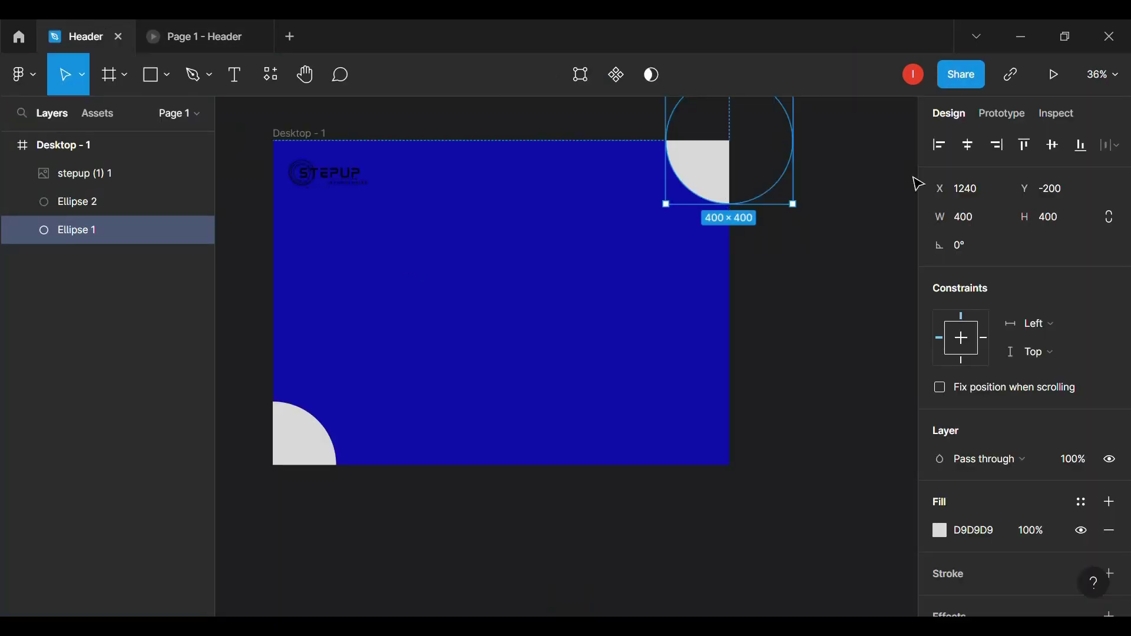
- Set the upper-right circle's width and height to 350
left_click(987, 215)
type("350")
left_click(1074, 210)
type("350")
key("Return")
- Nudge the upper-right circle to X 1265 and adjust its height so it is centred on the frame's corner
key("Down")
key("Down")
key("Down")
key("Down")
key("Down")
key("Down")
key("Down")
key("Down")
key("Down")
key("Right")
key("Right")
key("Right")
key("Right")
key("Right")
key("Right")
key("Right")
key("Right")
key("Right")
key("Right")
key("Right")
key("Right")
key("Right")
key("Right")
key("Right")
key("Right")
key("Right")
key("Right")
key("Right")
key("Right")
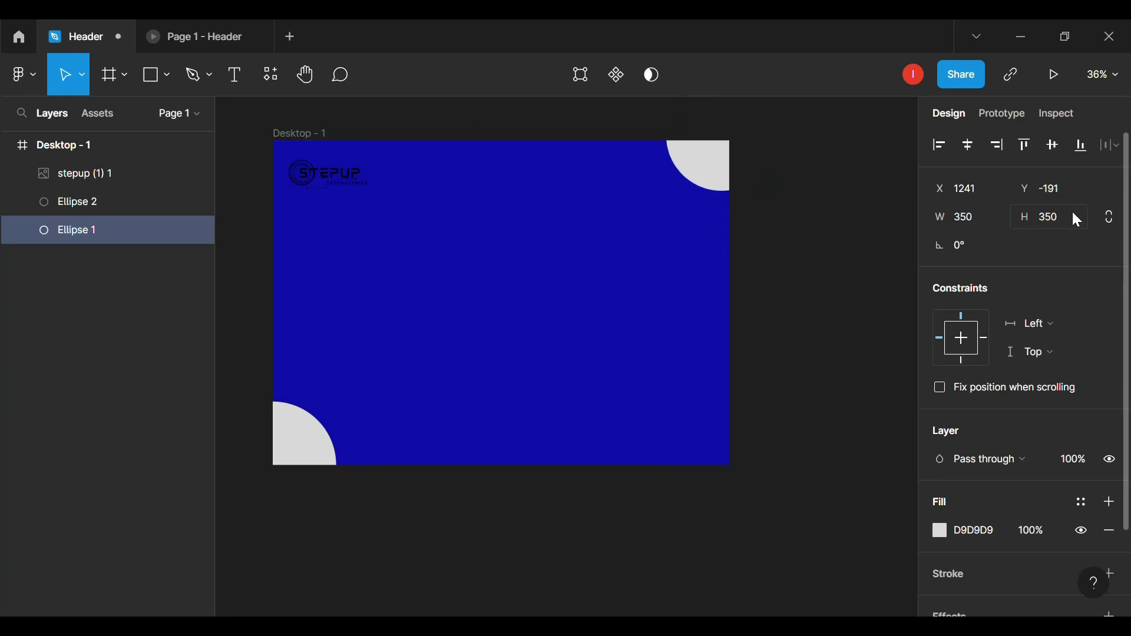
key("Left")
key("Left")
key("Left")
key("Left")
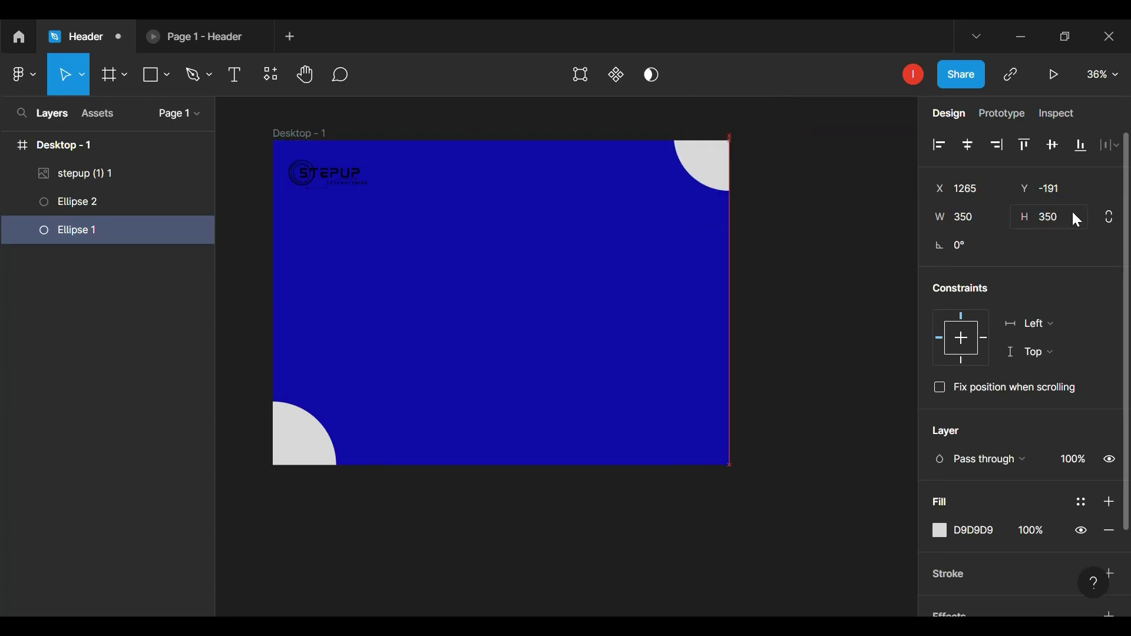
key("Left")
key("Down")
key("Right")
key("Down")
key("Down")
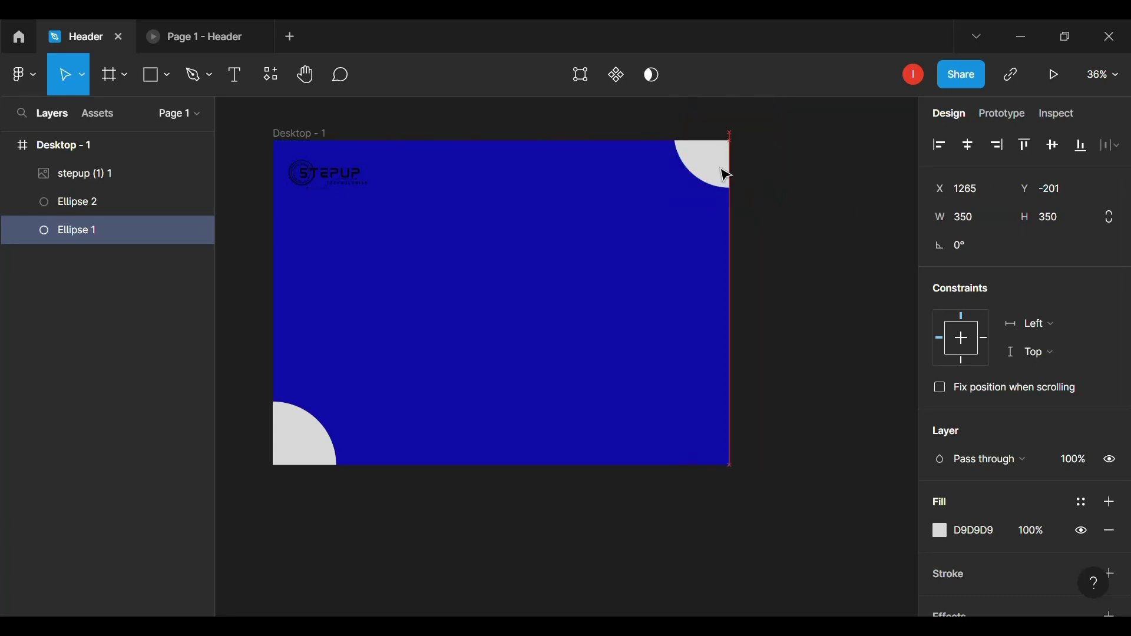
- Set the lower-left circle's width and height to 350
left_click(300, 458)
left_click(972, 215)
type("350")
left_click(1055, 217)
type("350")
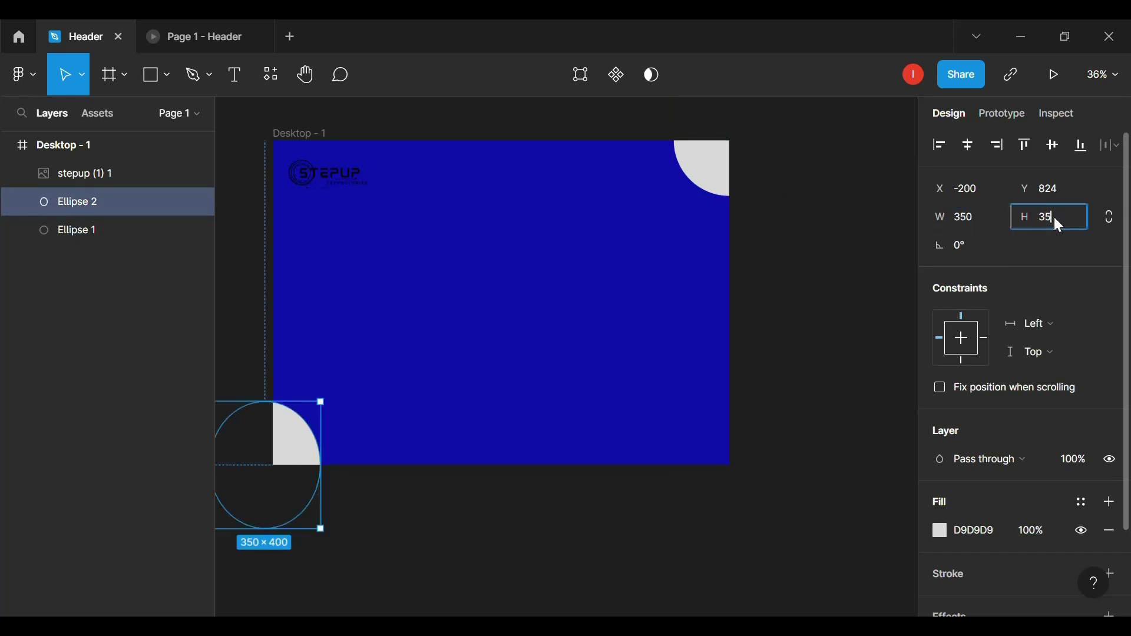
key("Return")
- Centre the lower-left circle on the frame's corner and check the design in the prototype preview
left_click_drag(302, 463, 309, 465)
left_click(422, 518)
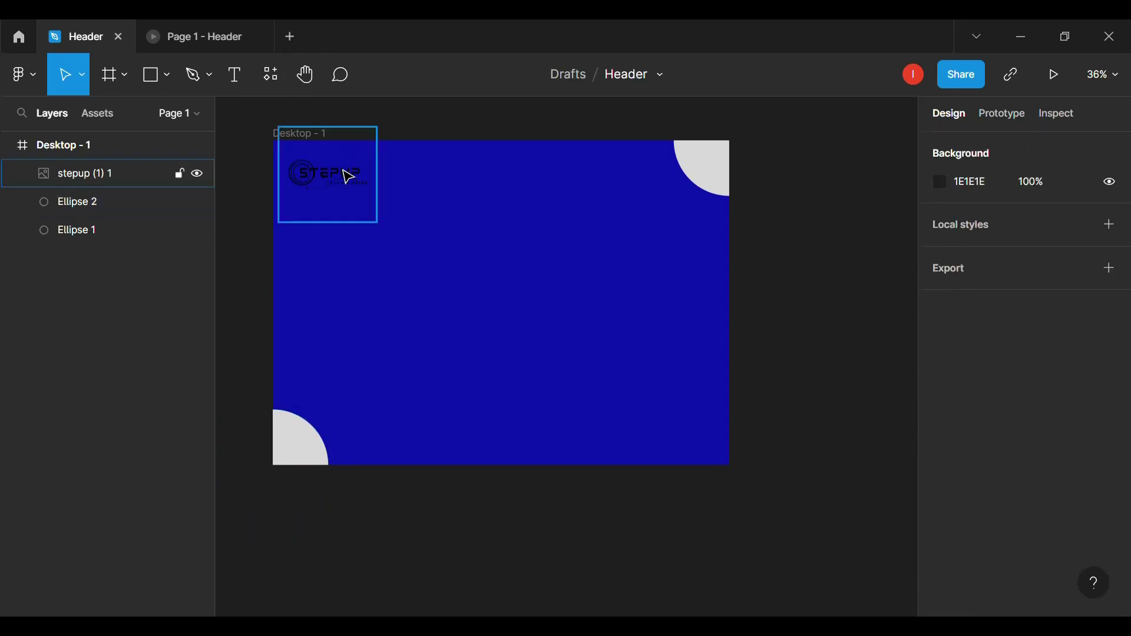
left_click(231, 40)
left_click(91, 30)
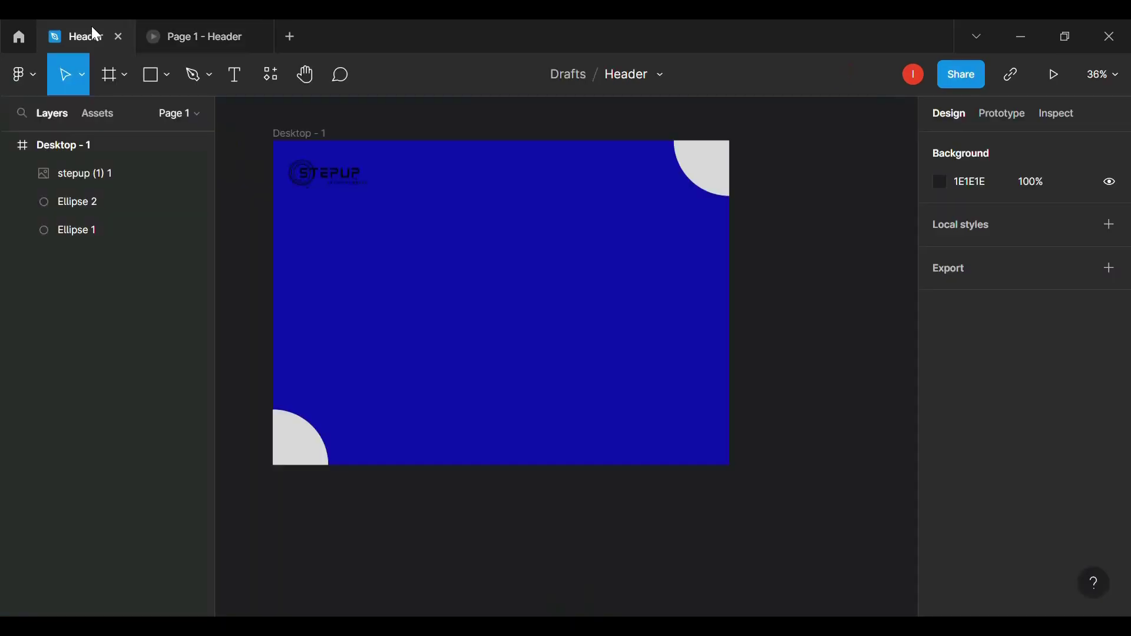
- Add the text "Home" to the right of the logo and set its font size to 25
key("t")
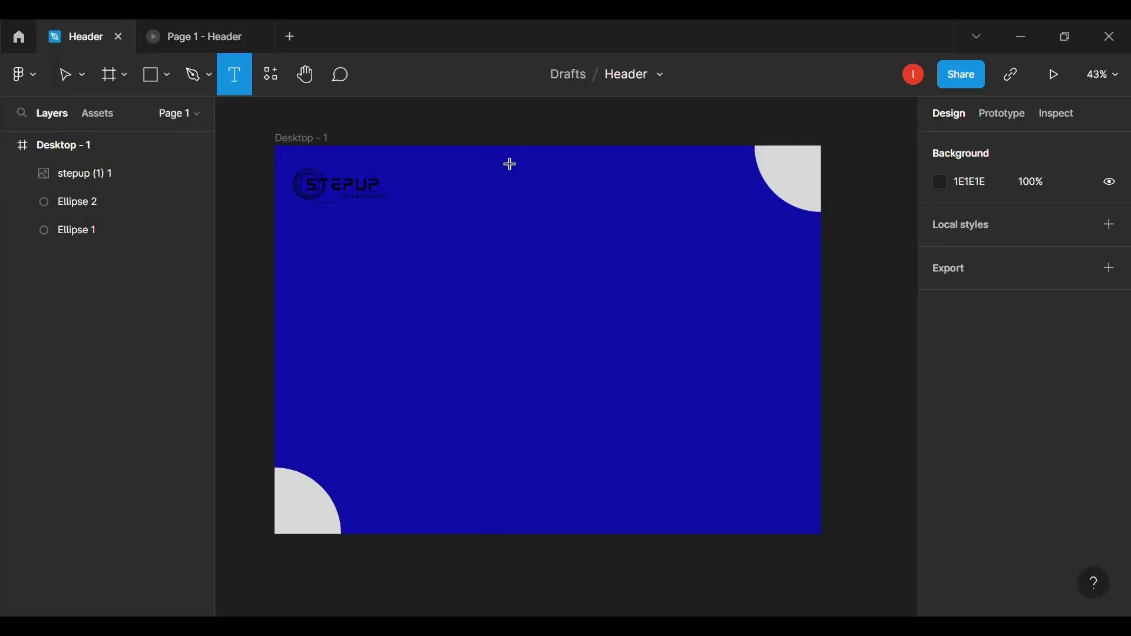
scroll(462, 177, "up", 5)
left_click(465, 178)
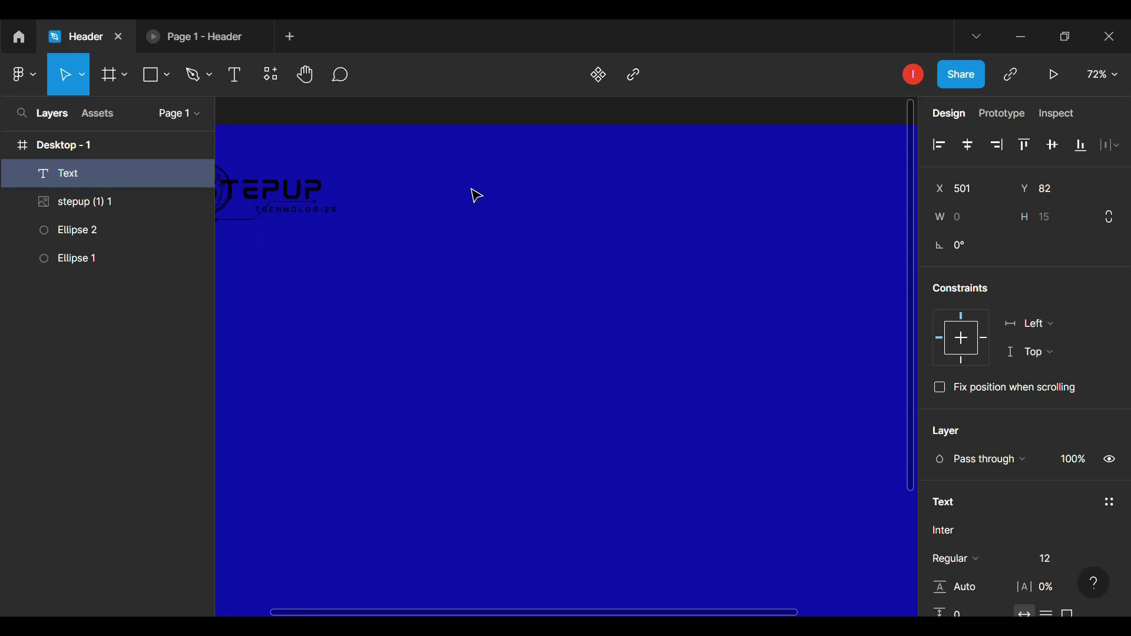
left_click(1052, 557)
type("25")
key("Return")
key("Escape")
left_click(1046, 553)
type("25")
key("Return")
scroll(983, 566, "down", 3)
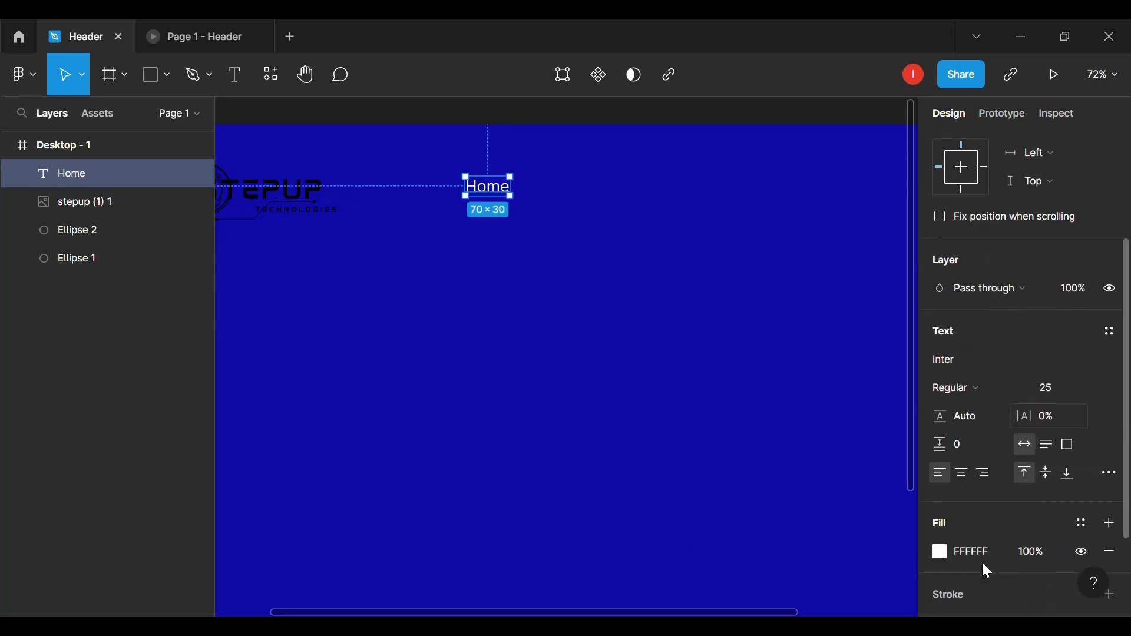
- Set the "Home" text's fill to black (000000) and its font style to Semi Bold Italic
left_click(940, 552)
left_click_drag(719, 338, 707, 388)
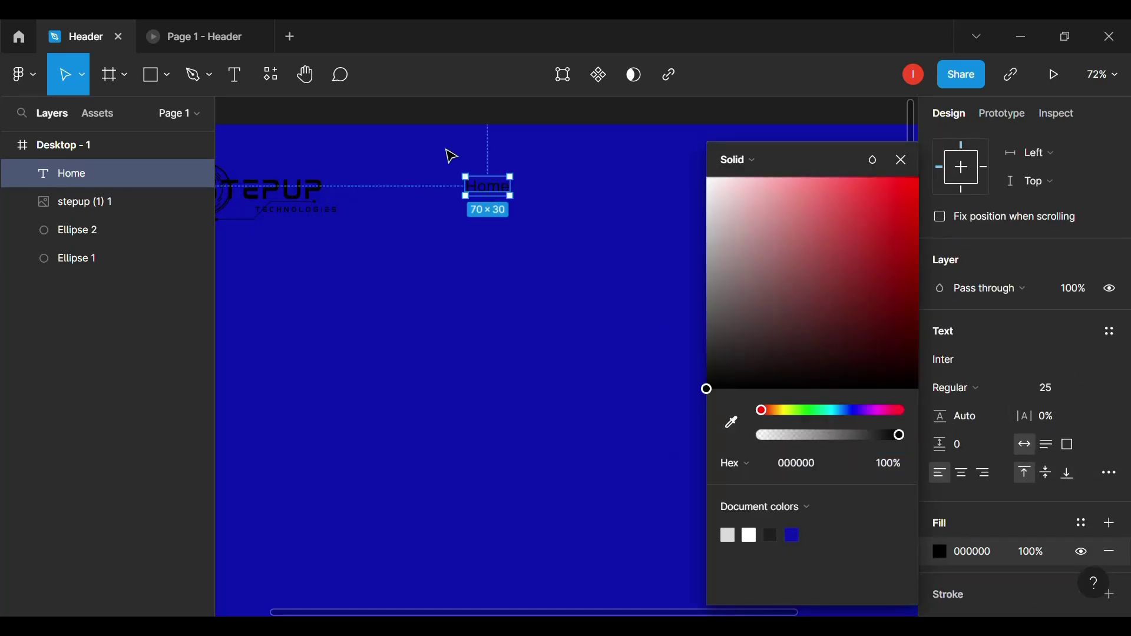
left_click(451, 160)
left_click(488, 187)
scroll(967, 377, "down", 5)
scroll(969, 383, "up", 5)
left_click(973, 554)
left_click(991, 497)
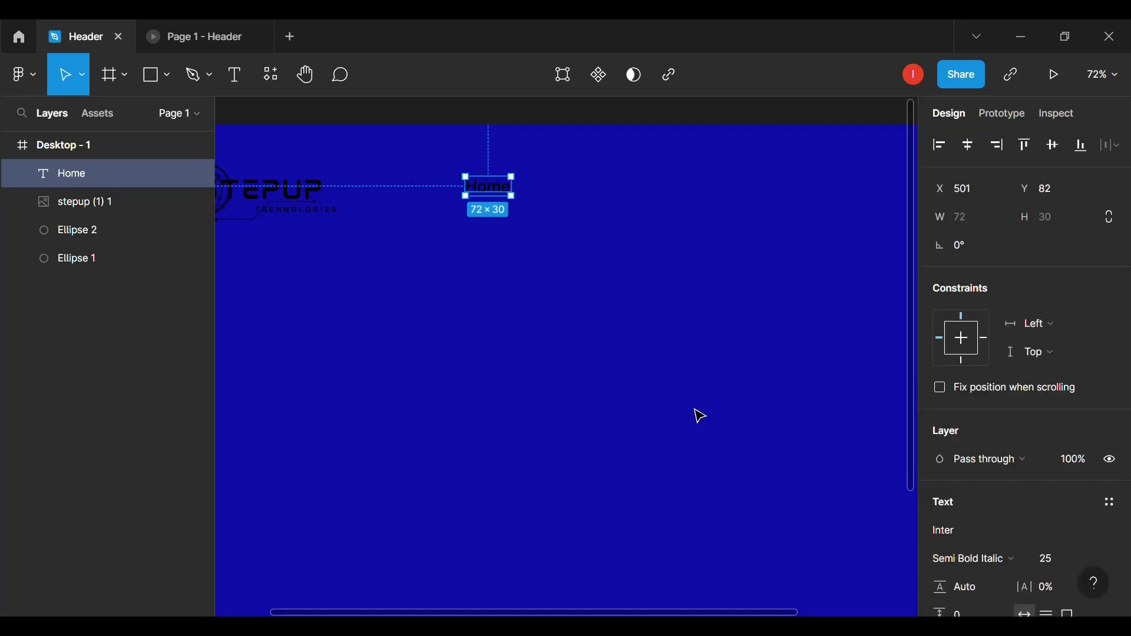
left_click(697, 414)
- Add the text "About" to the right of "Home" and set its fill to black
left_click(239, 77)
left_click(544, 181)
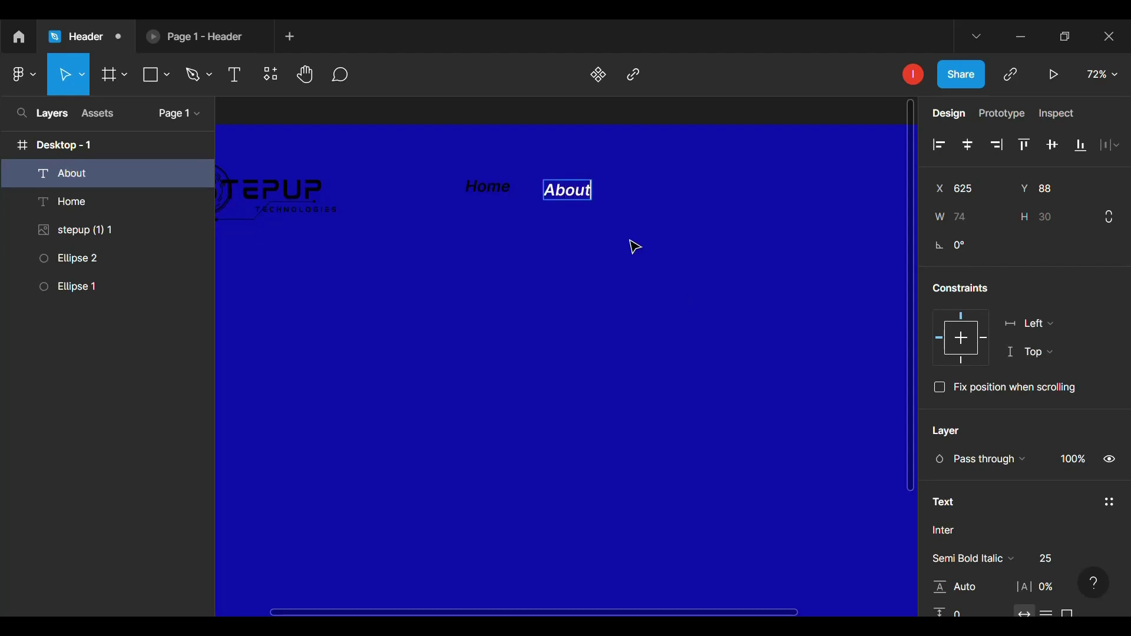
scroll(947, 584, "down", 3)
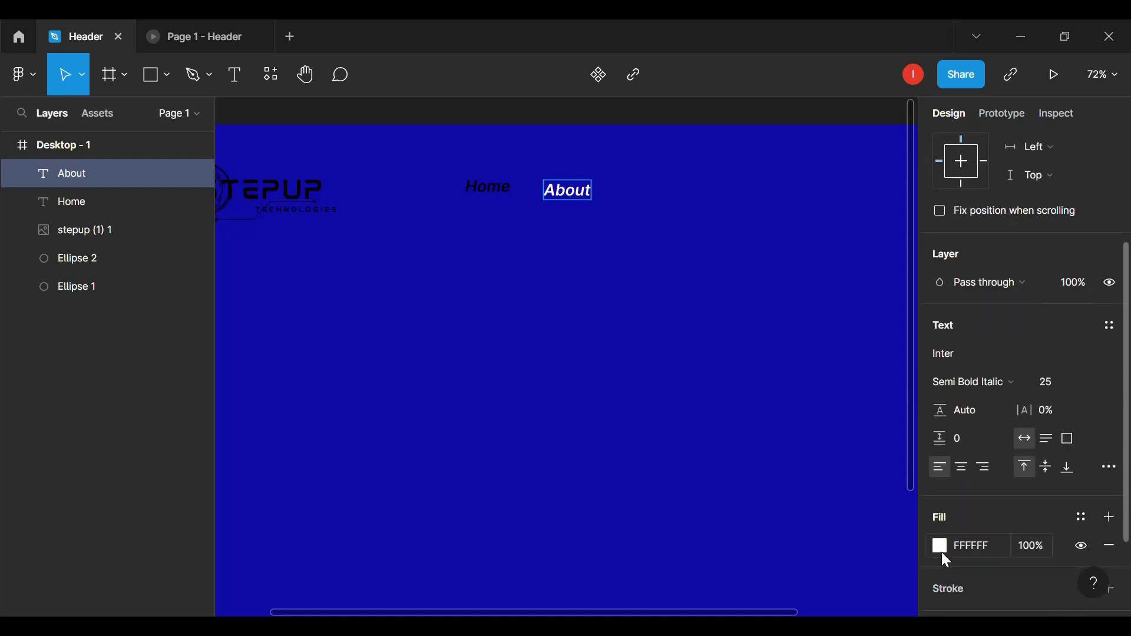
left_click(943, 552)
left_click_drag(789, 280, 635, 468)
left_click(749, 535)
left_click(813, 535)
left_click(534, 303)
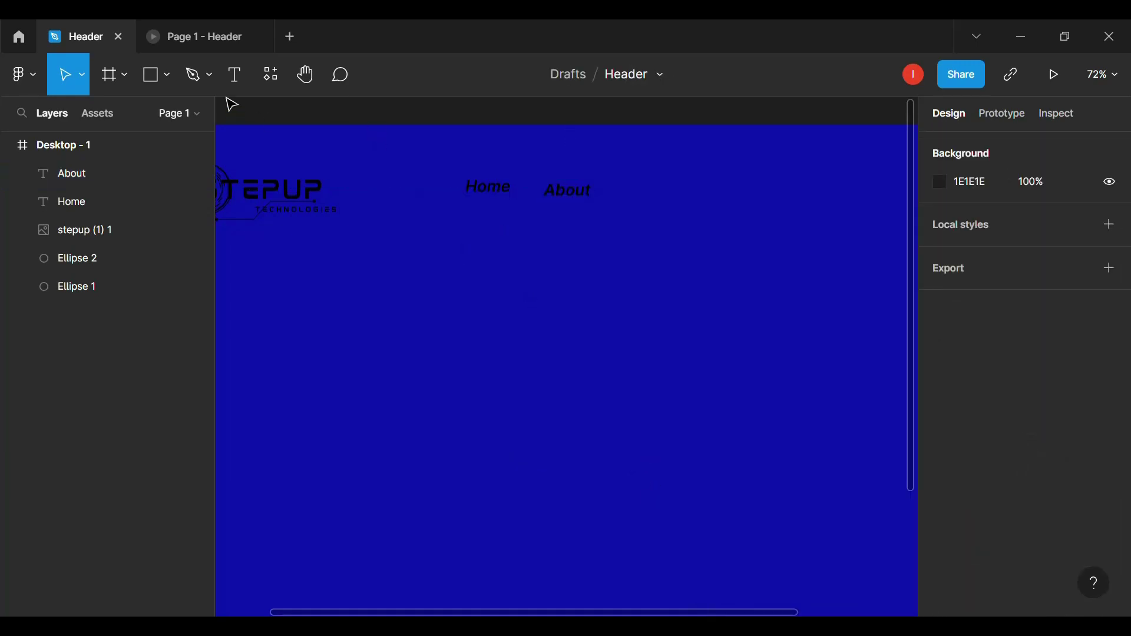
- Add the text "Contact us" to the right of "About" and set its fill to black
left_click(235, 75)
left_click(630, 178)
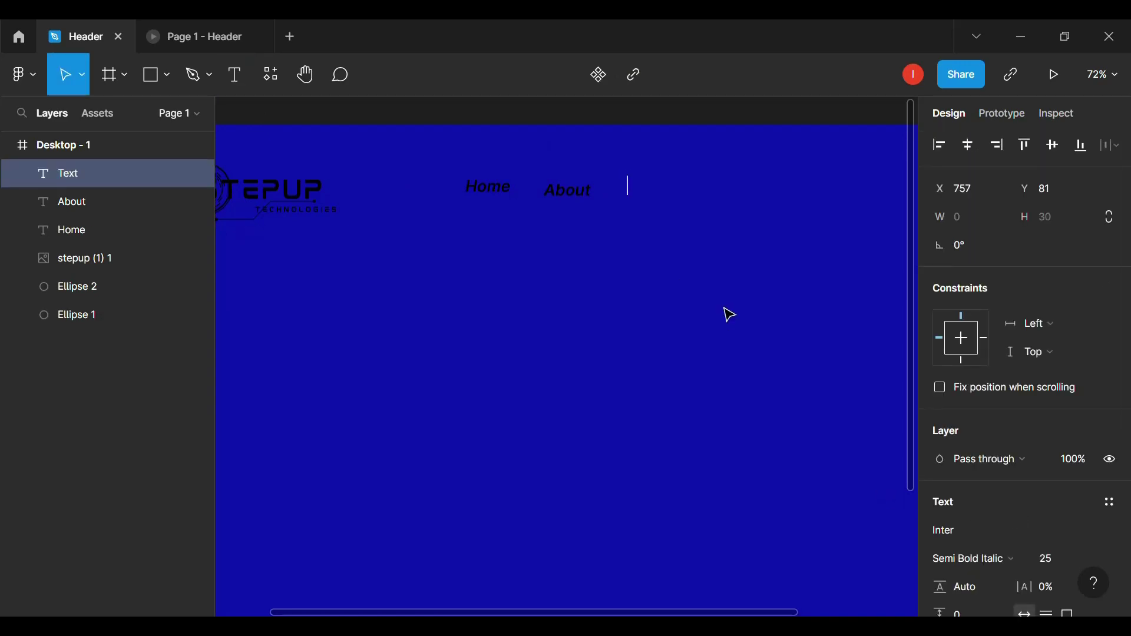
type("Contact us")
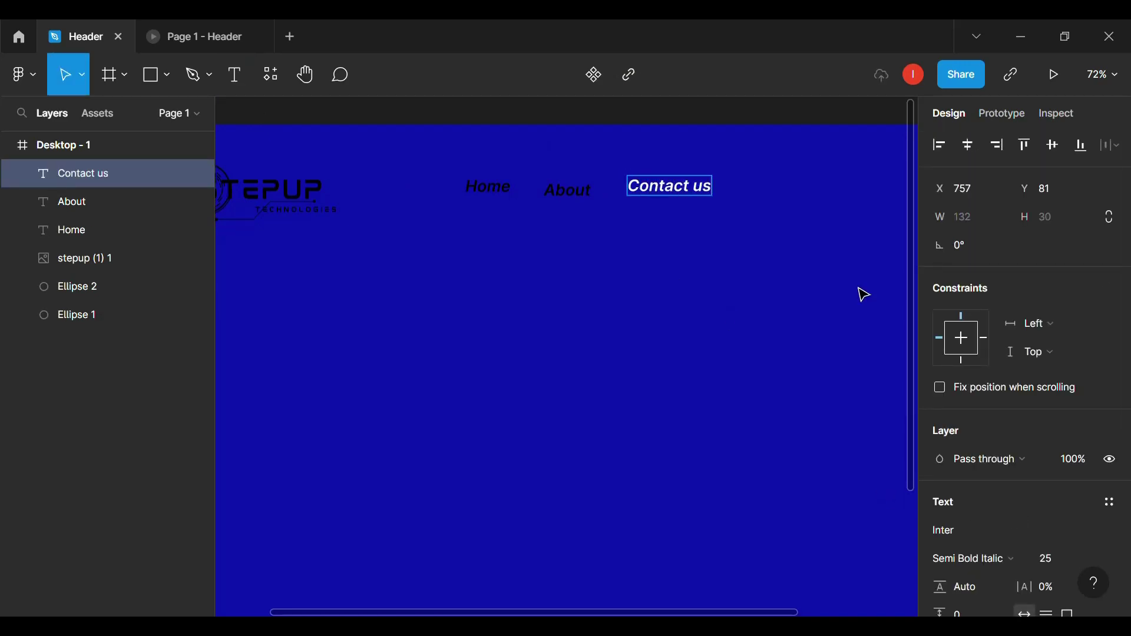
key("Escape")
scroll(941, 583, "down", 4)
left_click(940, 594)
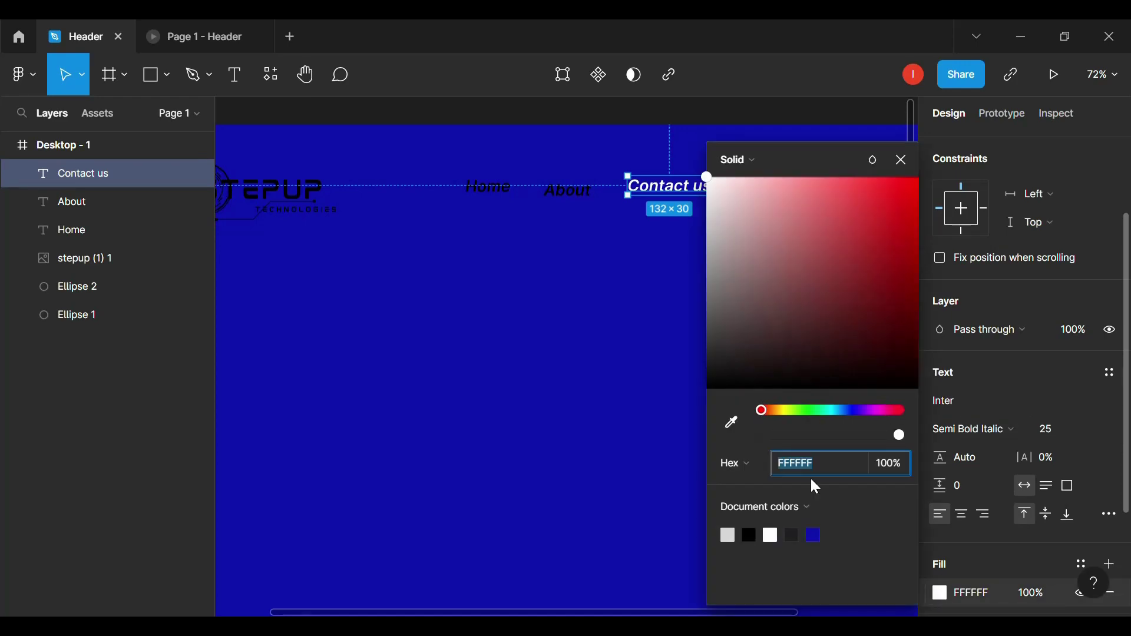
left_click(758, 535)
left_click(618, 465)
- Set the font size of the "About" and "Contact us" texts to 30
left_click(564, 195)
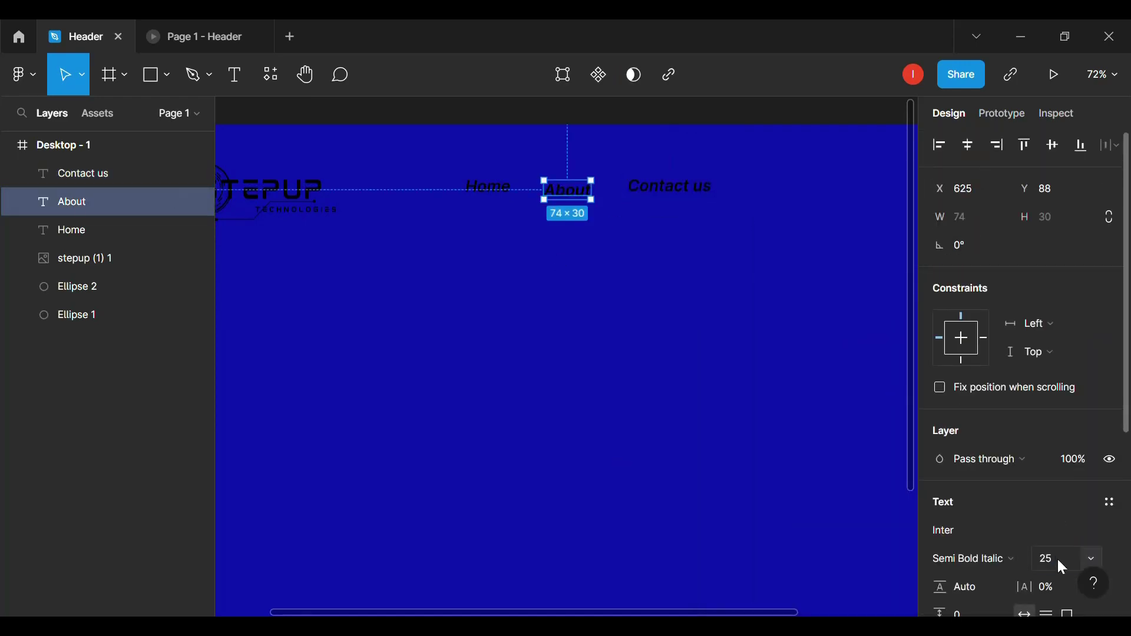
type("30")
key("Return")
left_click(654, 186)
left_click(1060, 566)
type("30")
key("Return")
- Set the font size of the "Home" text to 30
left_click(491, 188)
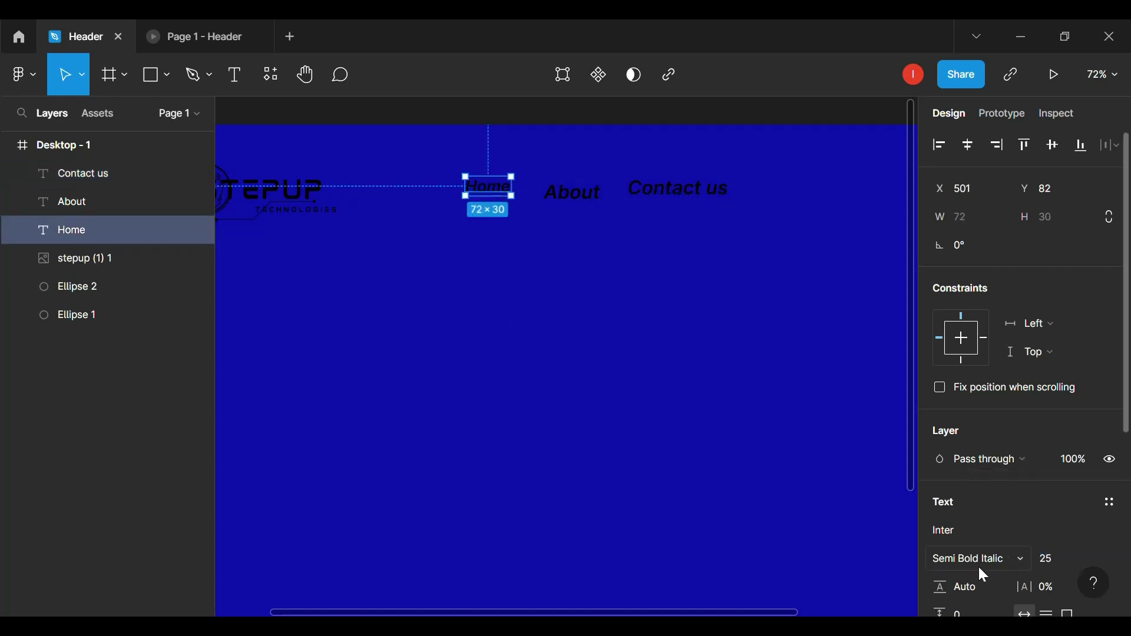
left_click(1051, 563)
type("30")
key("Return")
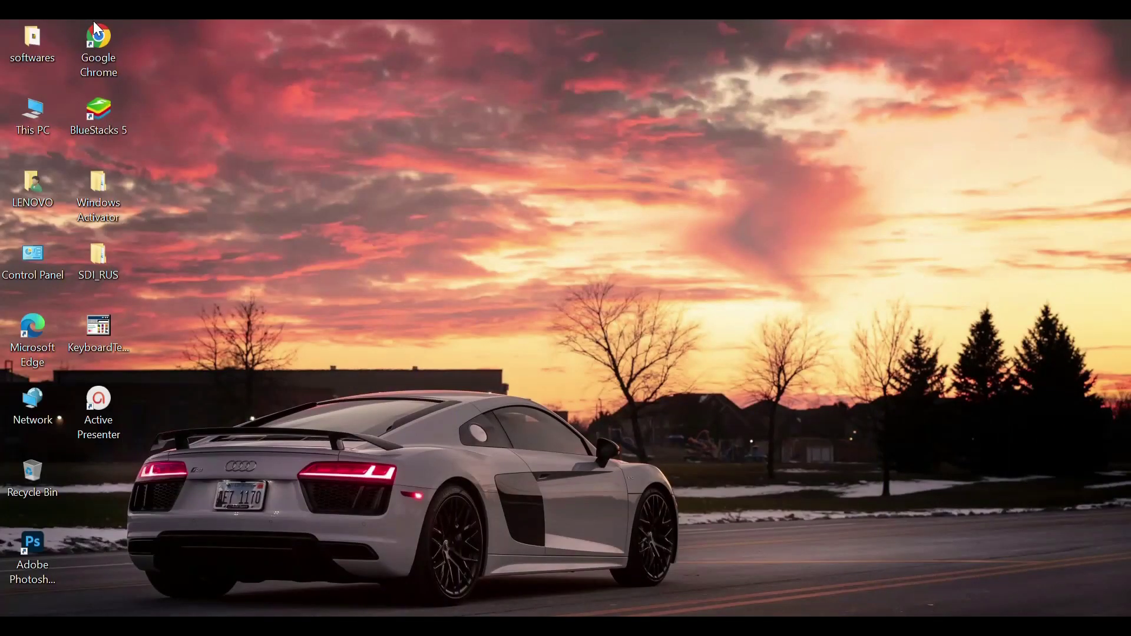
- Open Google Chrome, search for "basic navbar" and browse the image results for menu item ideas
double_click(96, 31)
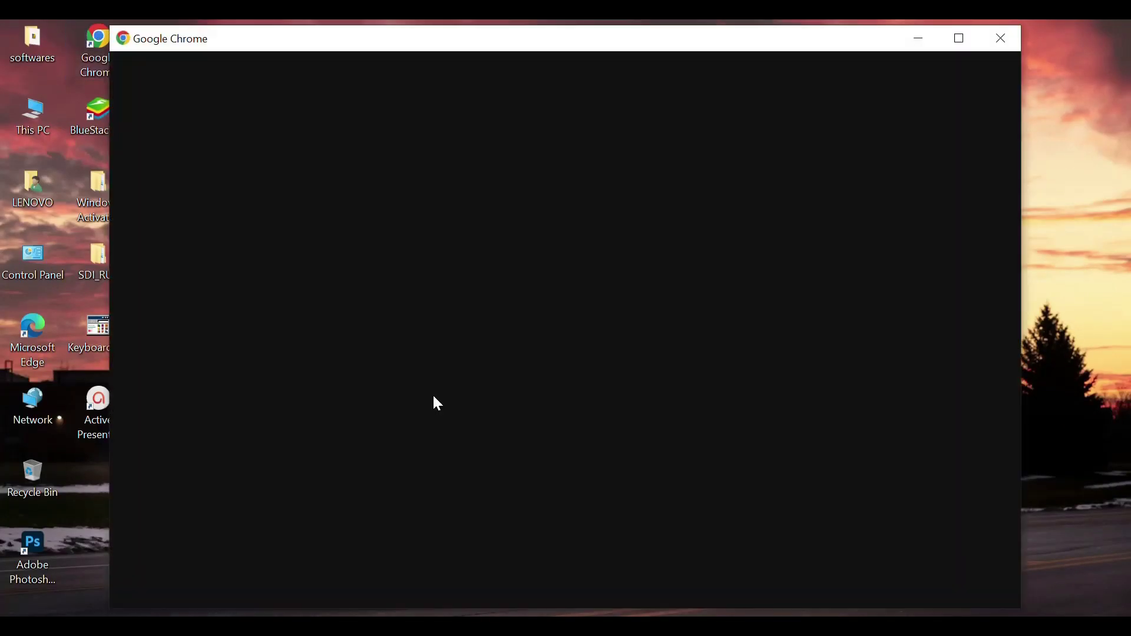
left_click(372, 392)
type("basi")
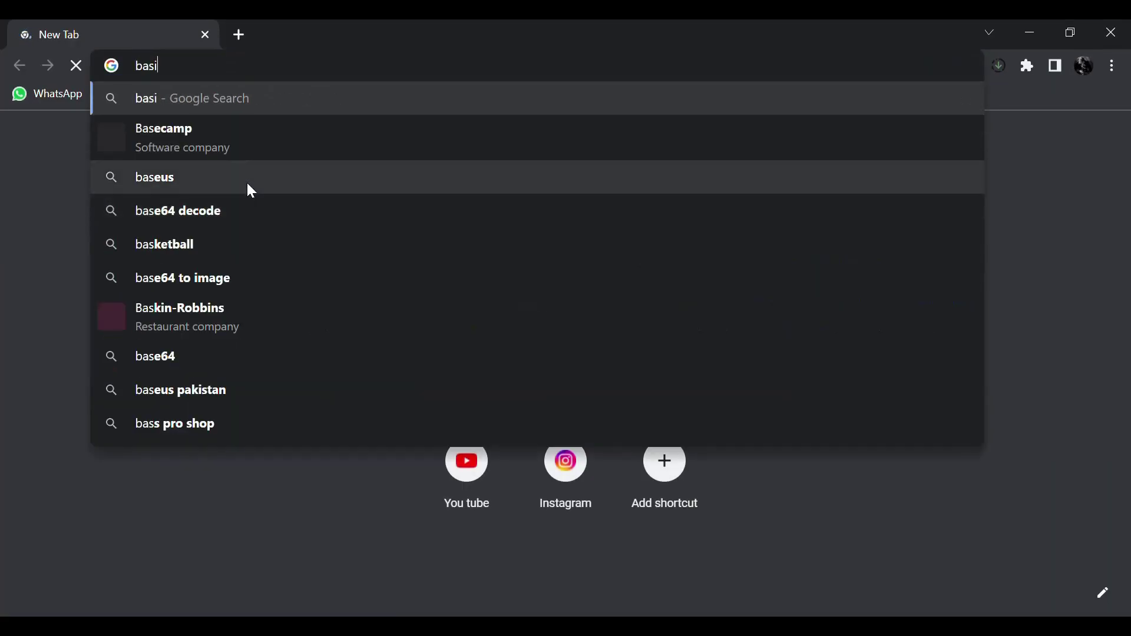
type("c navbar")
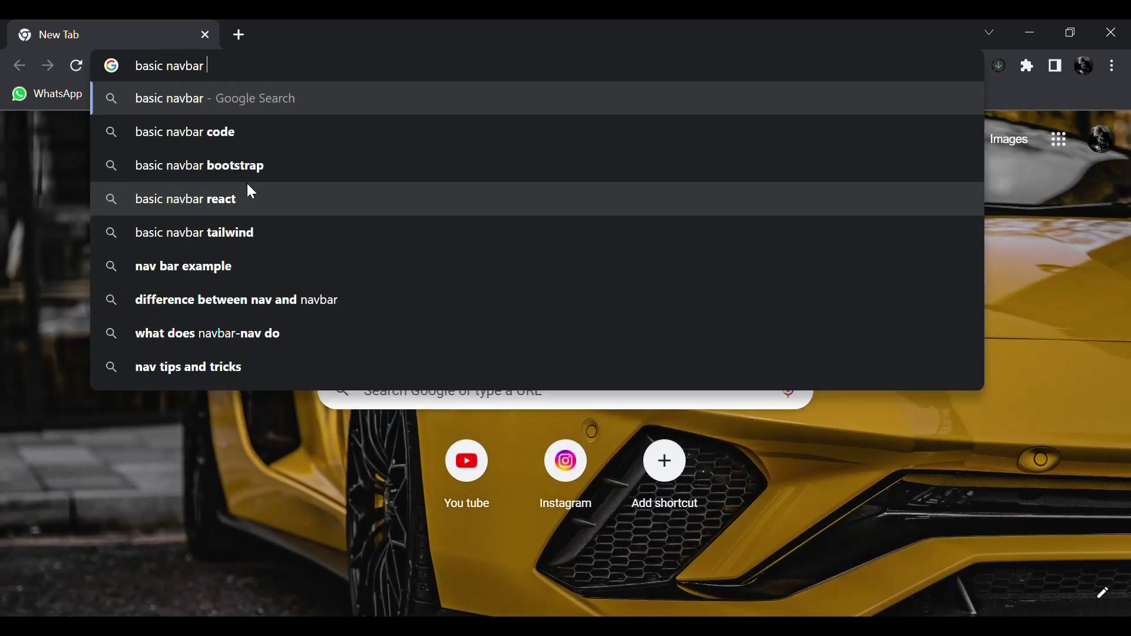
key("Return")
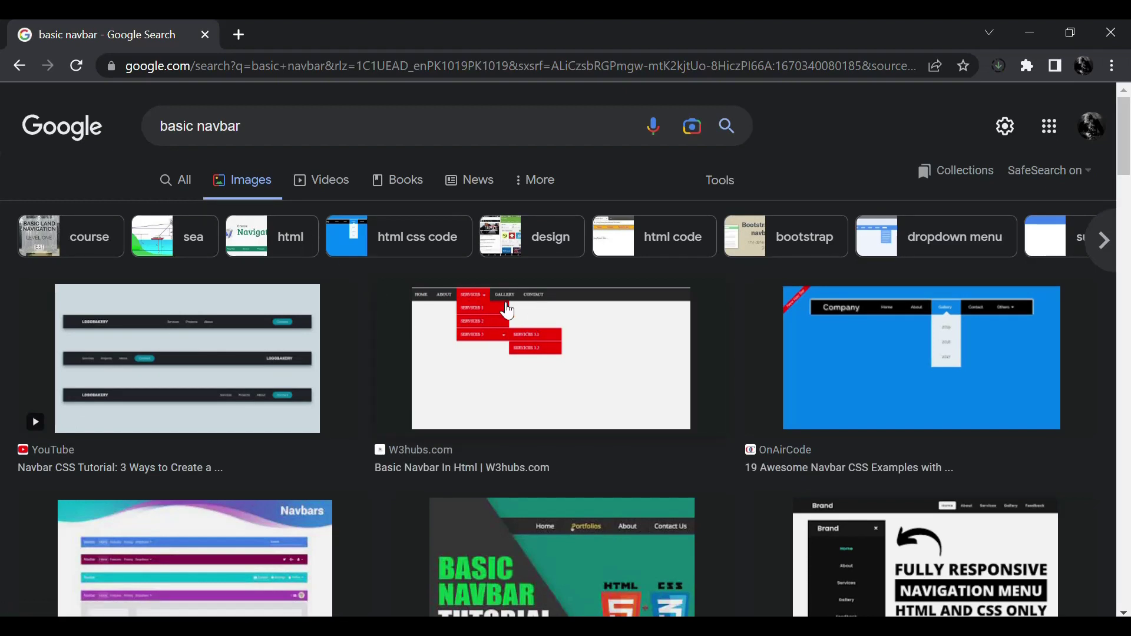
scroll(984, 327, "down", 5)
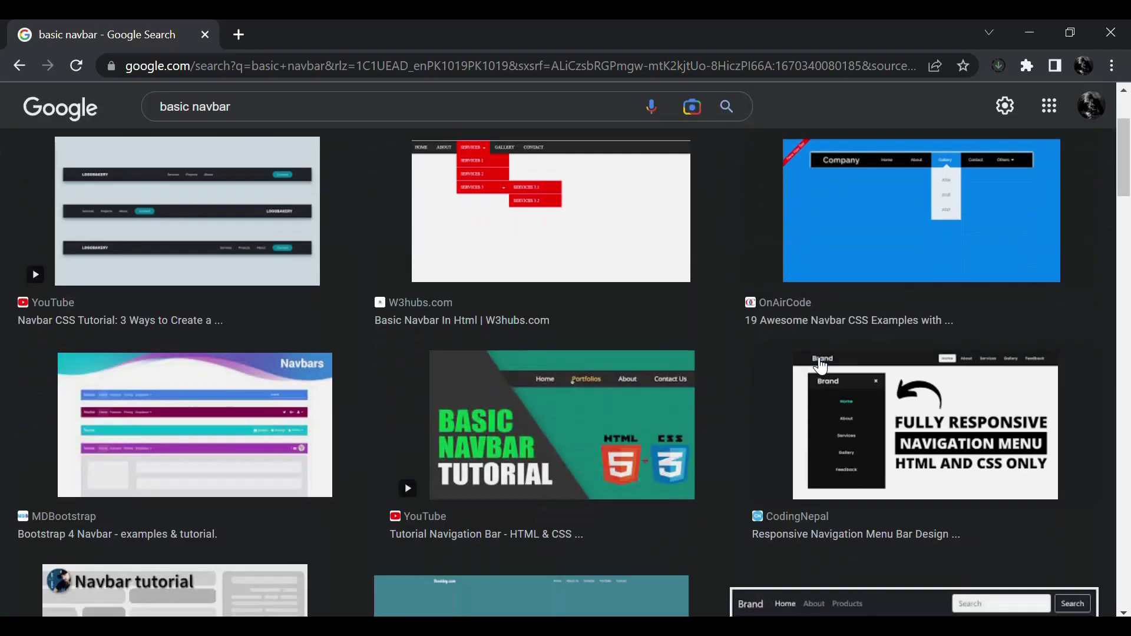
- Return to Figma and add the text "Portfolio" to the right of "Contact us" with a black fill
left_click(651, 612)
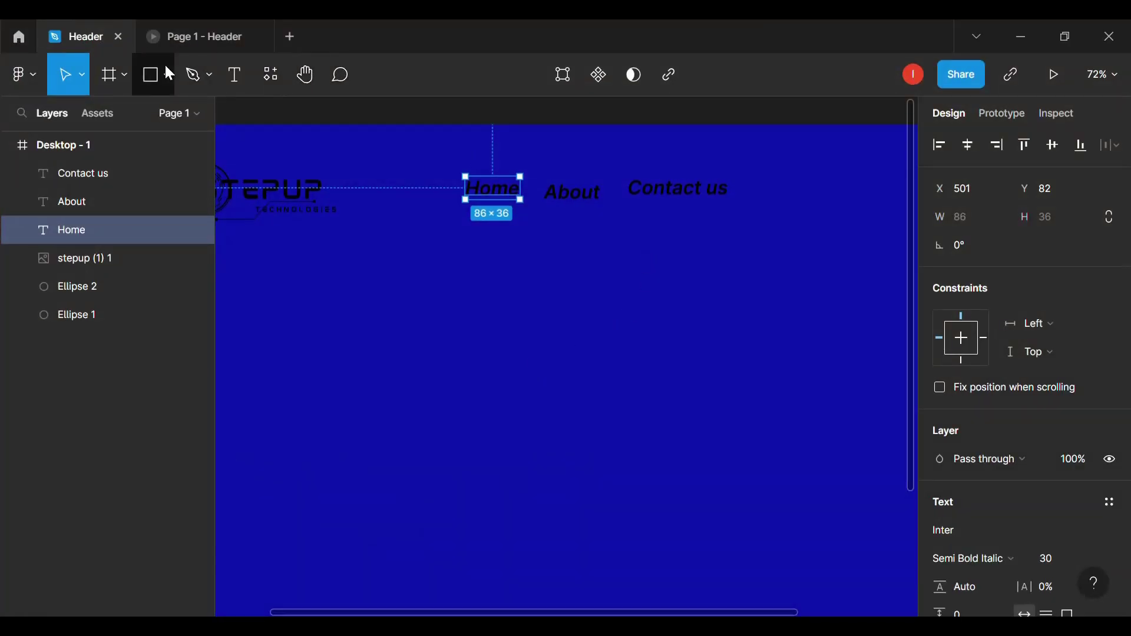
left_click(235, 74)
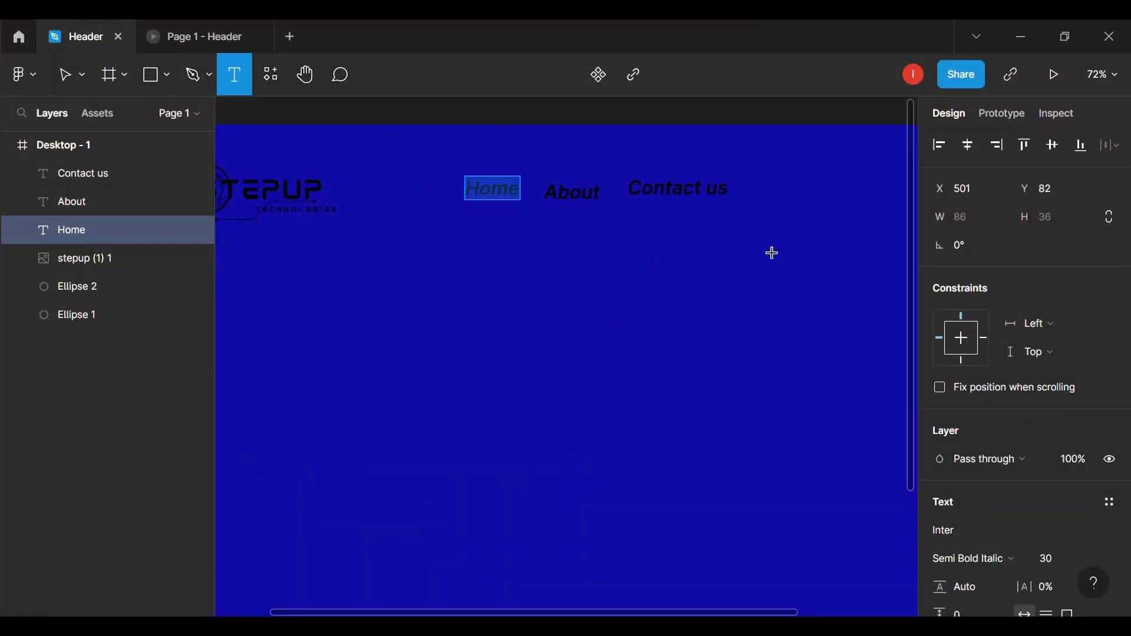
left_click(760, 187)
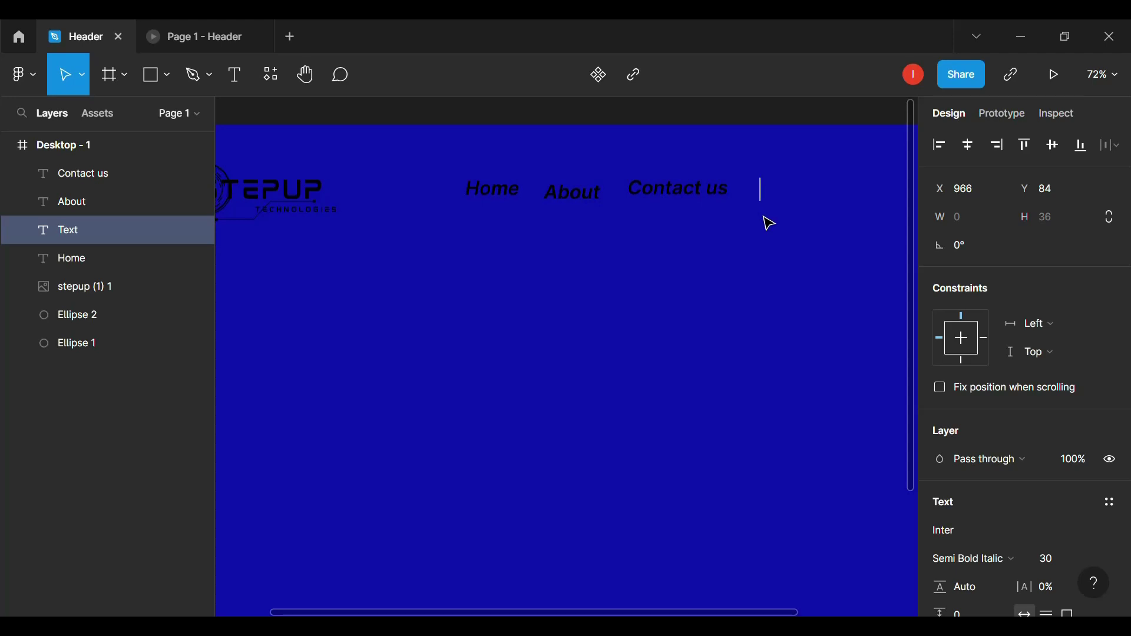
scroll(1003, 578, "down", 5)
left_click(940, 433)
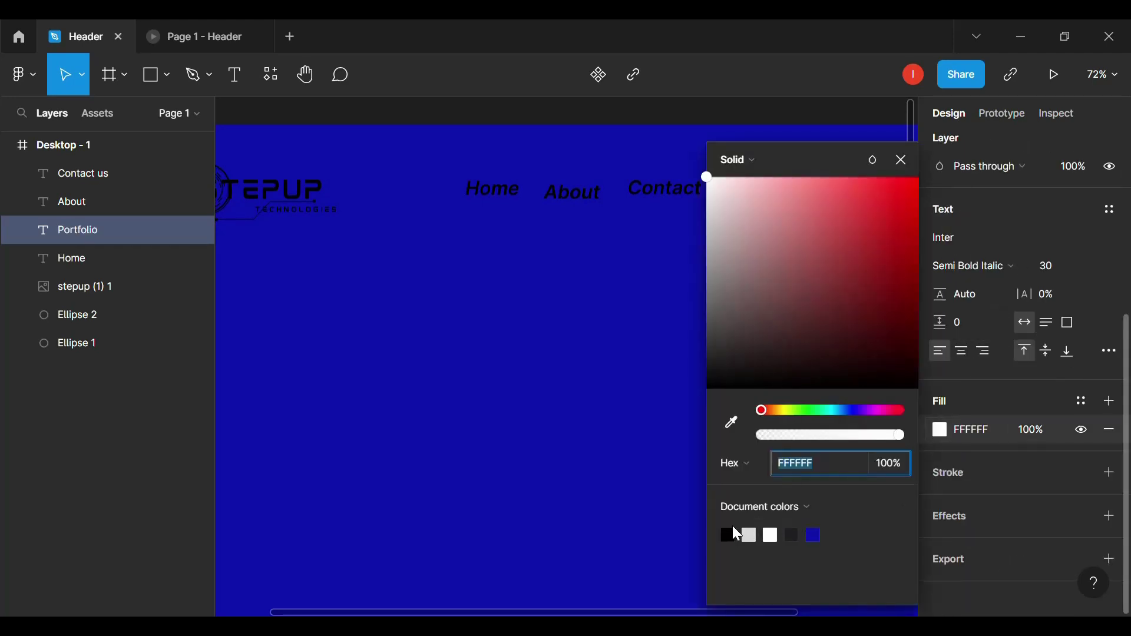
left_click(729, 528)
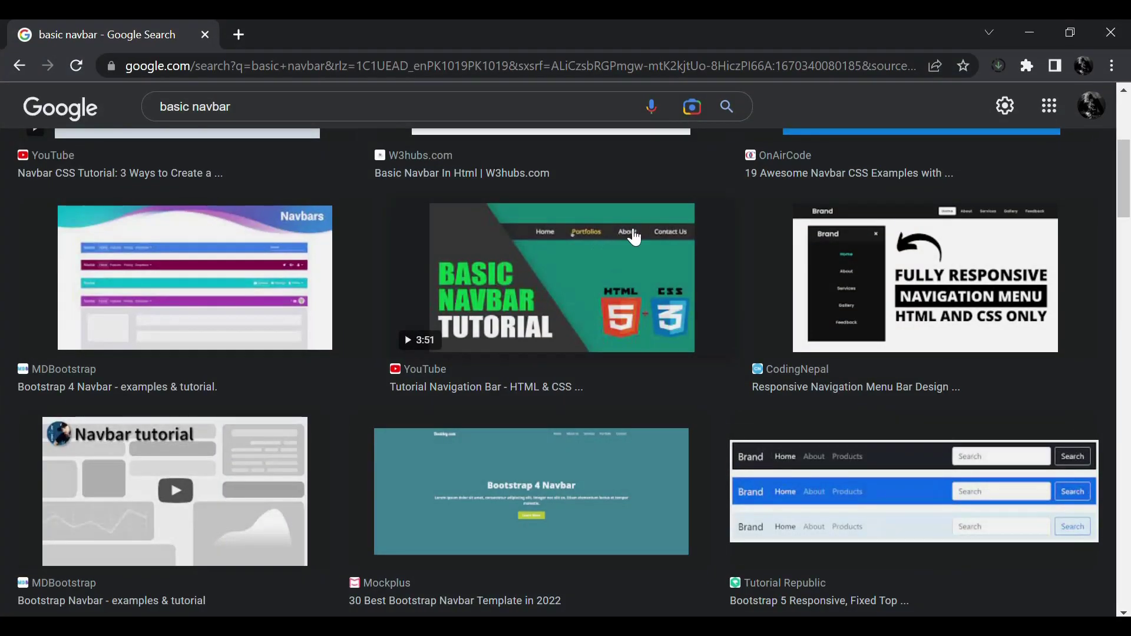
- Recheck the navbar image results in Chrome, and back in Figma undo and reapply the "Portfolio" text's black fill (000000)
scroll(640, 249, "up", 5)
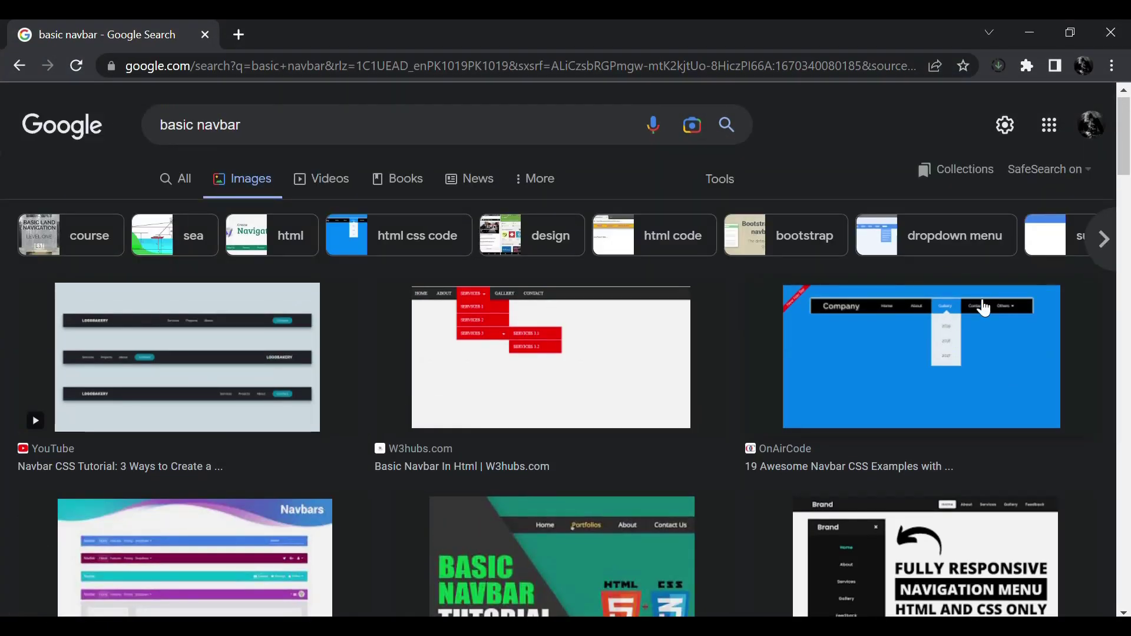
key("alt+Tab")
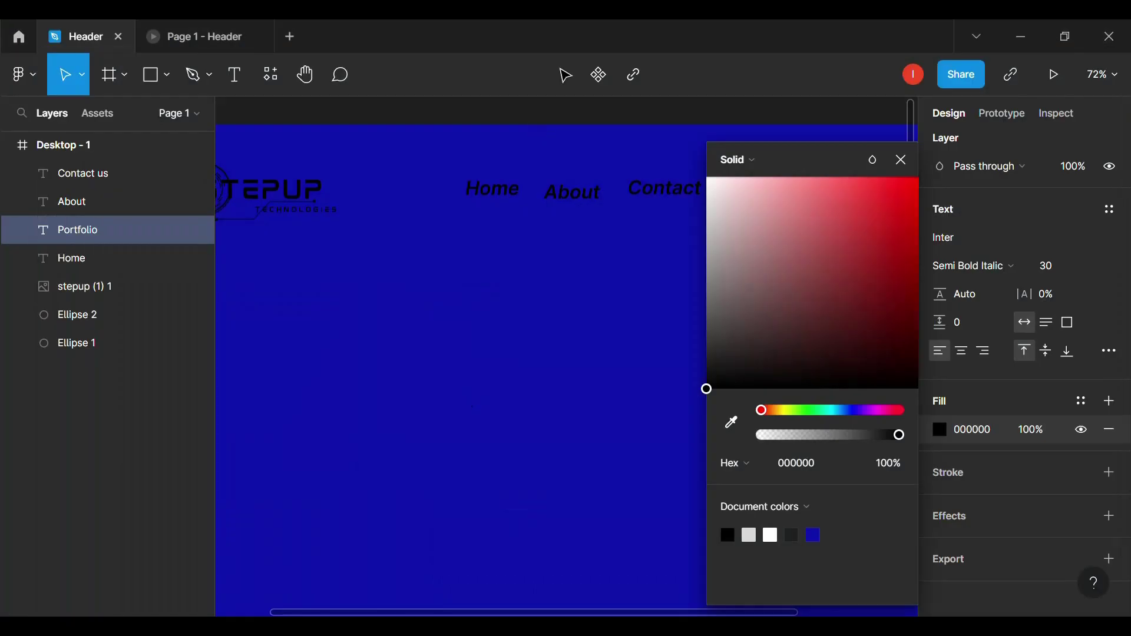
key("ctrl+z")
key("Escape")
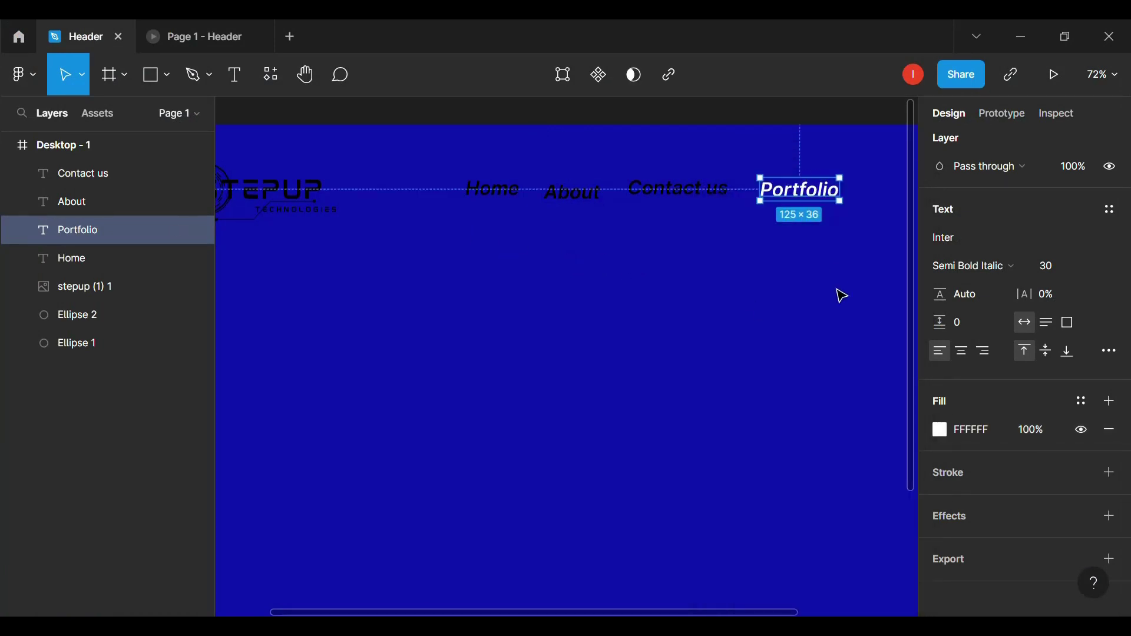
left_click(941, 430)
left_click(728, 533)
left_click(615, 492)
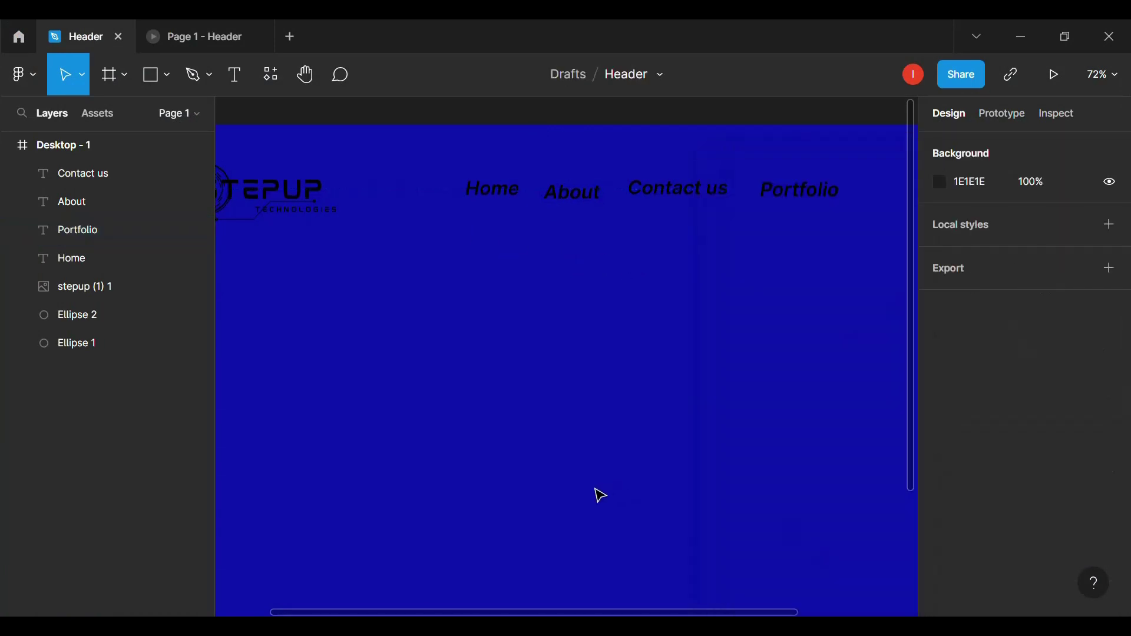
- Add the text "Services" below "About" and set its fill to black (000000)
left_click(235, 75)
left_click(538, 247)
type("Serr")
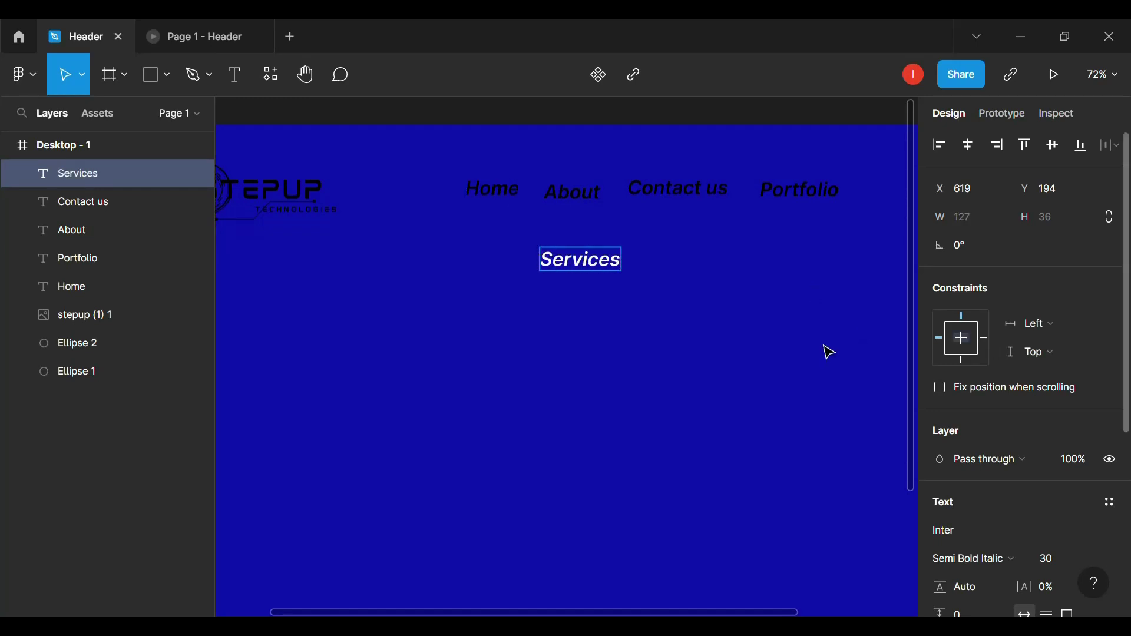
key("Escape")
scroll(960, 530, "down", 5)
left_click(940, 429)
left_click(729, 535)
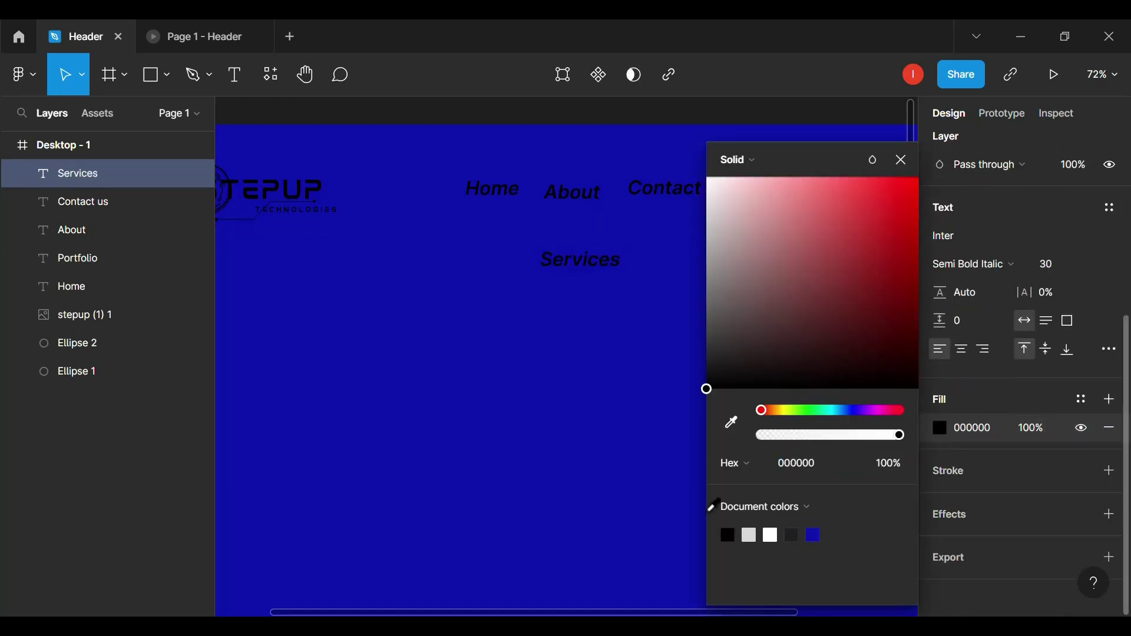
left_click(589, 354)
- Shift "About", "Contact us" and "Portfolio" slightly lower and move "Services" beneath "Portfolio"
left_click(479, 200)
left_click_drag(576, 207, 572, 215)
left_click_drag(681, 196, 675, 221)
left_click_drag(774, 197, 777, 213)
left_click_drag(609, 261, 783, 268)
- Set the font size of the "Home" and "About" texts to 25
scroll(784, 266, "right", 5)
scroll(782, 265, "left", 6)
scroll(760, 256, "down", 2)
left_click(643, 220)
left_click(1064, 564)
key("Return")
left_click(732, 221)
key("5")
key("0")
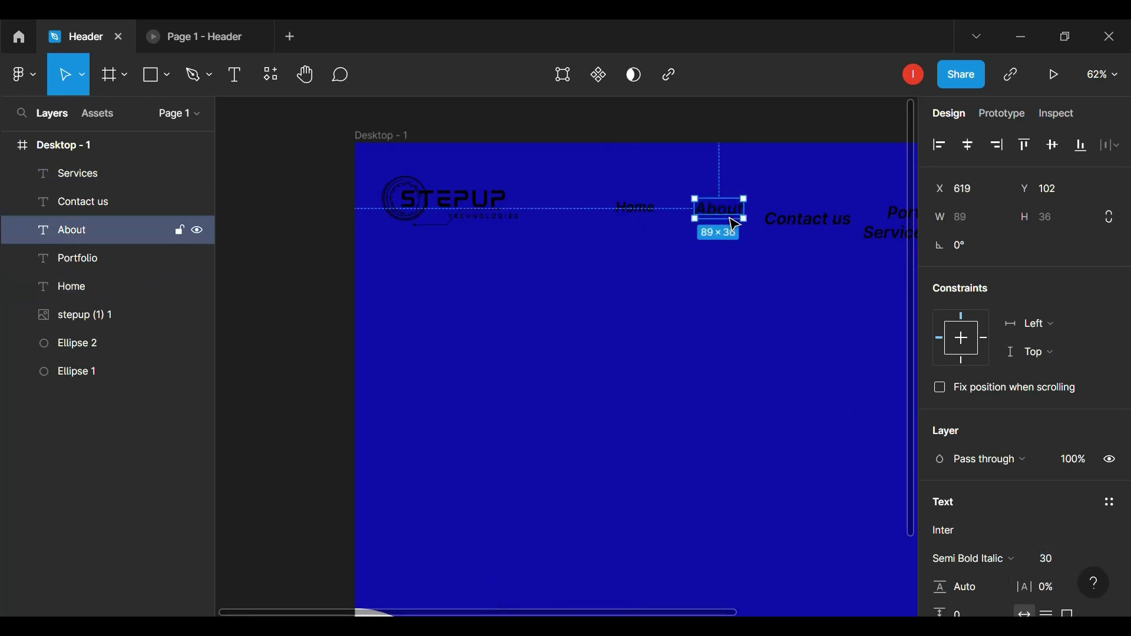
scroll(962, 554, "down", 3)
key("Return")
- Set the font size of the "Contact us" and "Portfolio" texts to 25
left_click(804, 223)
left_click(1070, 474)
type("25")
key("Escape")
left_click(1053, 485)
type("25")
key("Return")
key("Tab")
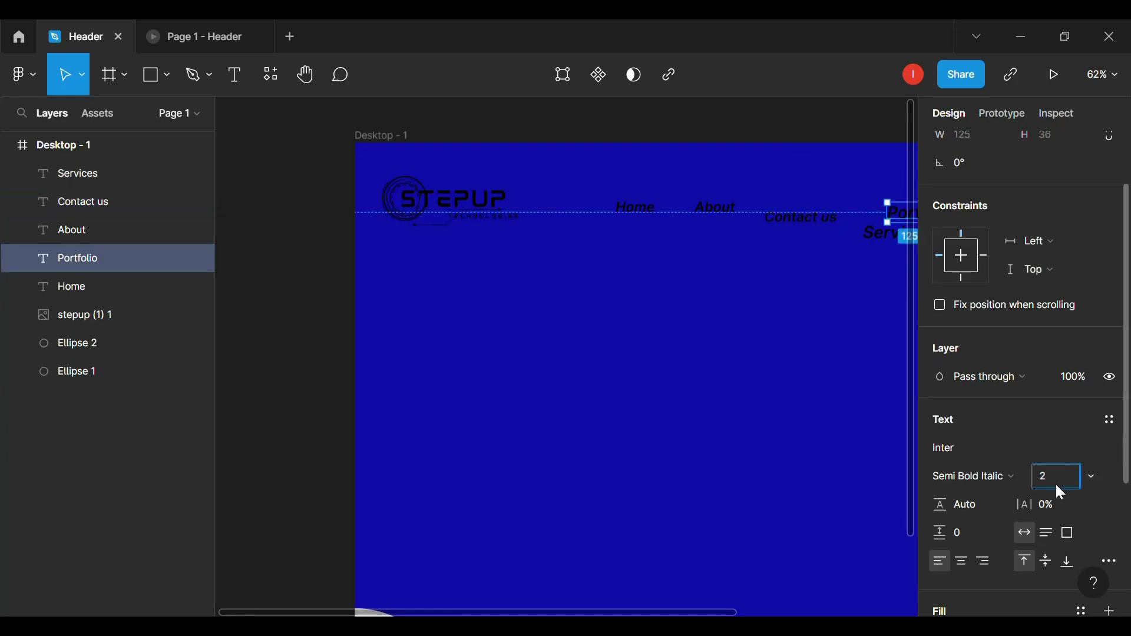
key("Return")
- Set the font size of the "Services" text to 25
scroll(874, 371, "right", 4)
left_click(645, 240)
left_click(1049, 470)
type("25")
key("Return")
- Line up "Home", "About" and "Contact us" closer together in one row beside the logo
left_click(367, 210)
left_click_drag(367, 211, 390, 208)
left_click_drag(480, 213, 462, 212)
left_click_drag(550, 231, 529, 216)
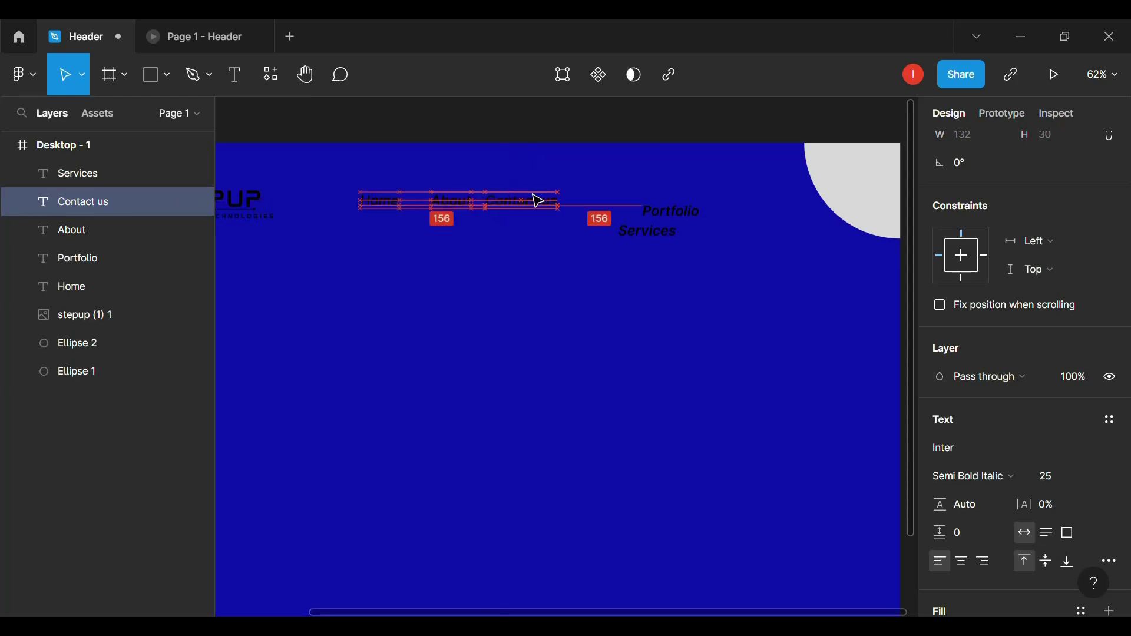
- Reorder the menu so "Services" and "Portfolio" sit between "About" and "Contact us"
left_click_drag(656, 215, 542, 230)
left_click(569, 206)
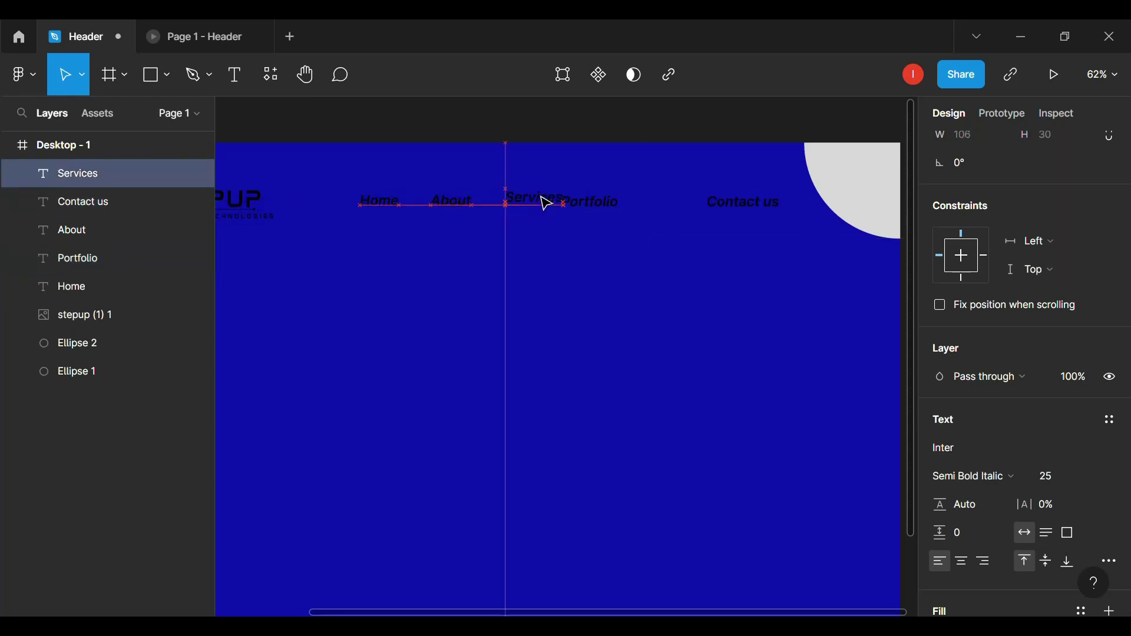
left_click(589, 203)
left_click(560, 212)
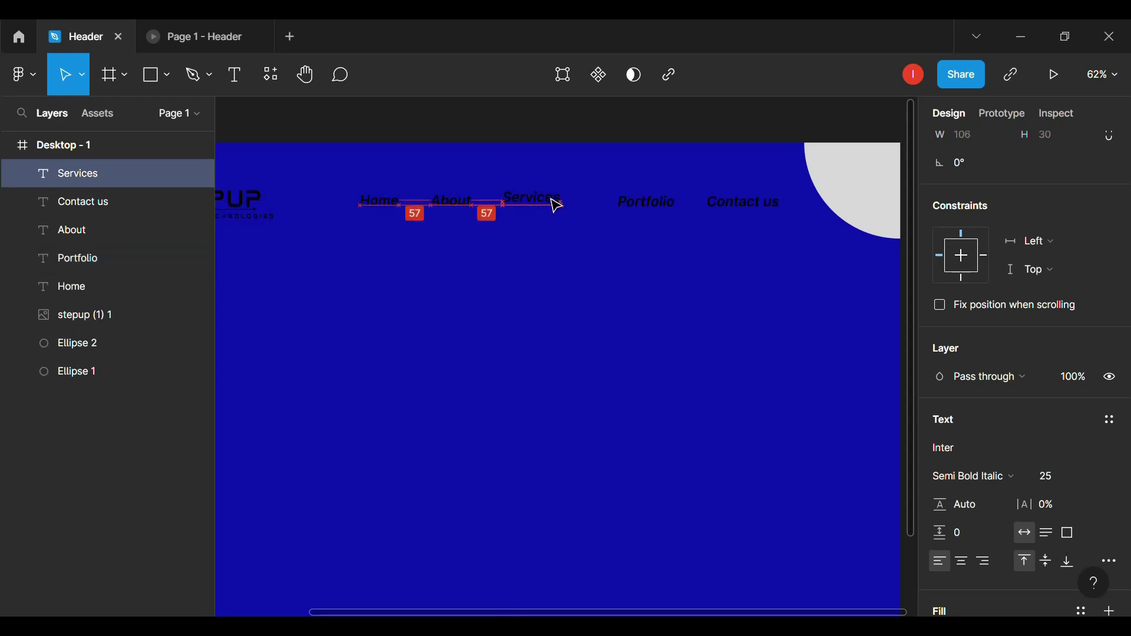
- Align "Services", "Portfolio" and "Contact us" with "About" in the menu row, leaving equal gaps between them
scroll(555, 206, "up", 4)
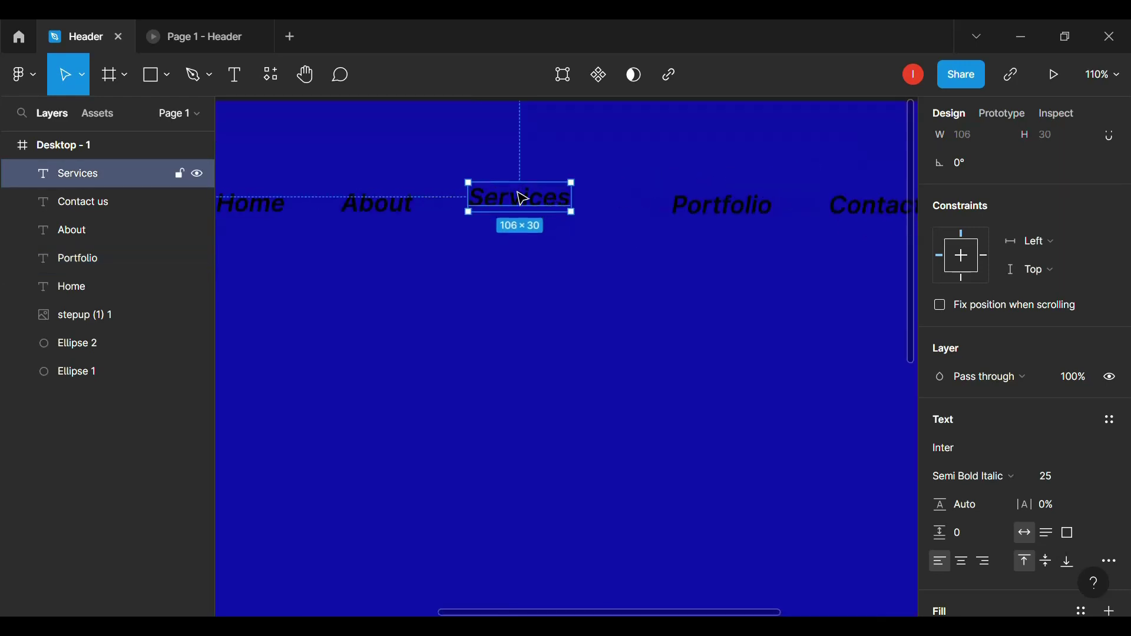
left_click_drag(519, 204, 496, 198)
left_click_drag(709, 212, 644, 409)
left_click_drag(499, 208, 505, 209)
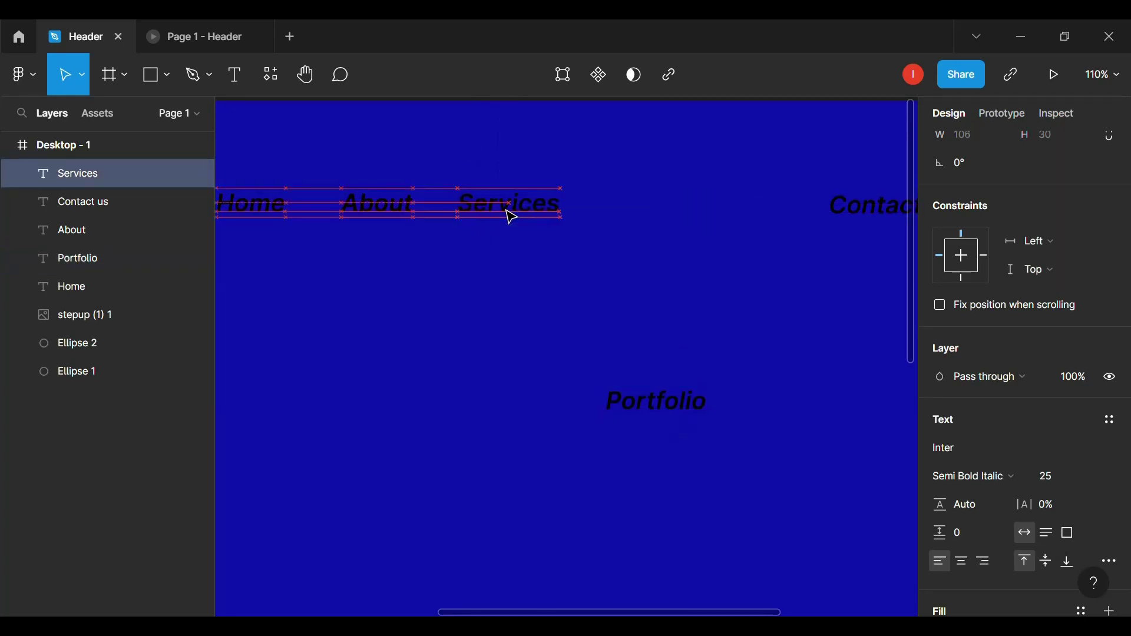
left_click_drag(683, 417, 693, 214)
left_click_drag(848, 208, 713, 429)
left_click_drag(674, 214, 677, 214)
left_click_drag(781, 433, 852, 212)
- Nudge "Portfolio", "Services", "About" and "Home" slightly to the right to fine-tune the menu spacing
scroll(625, 323, "down", 4)
left_click(626, 324)
scroll(626, 324, "down", 2)
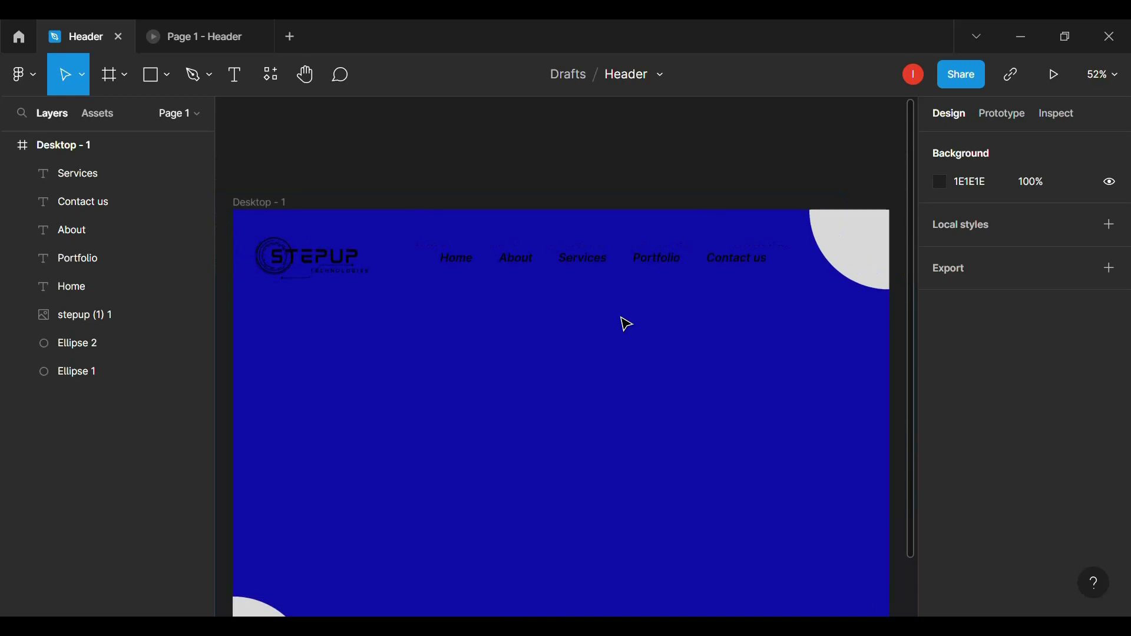
left_click(737, 266)
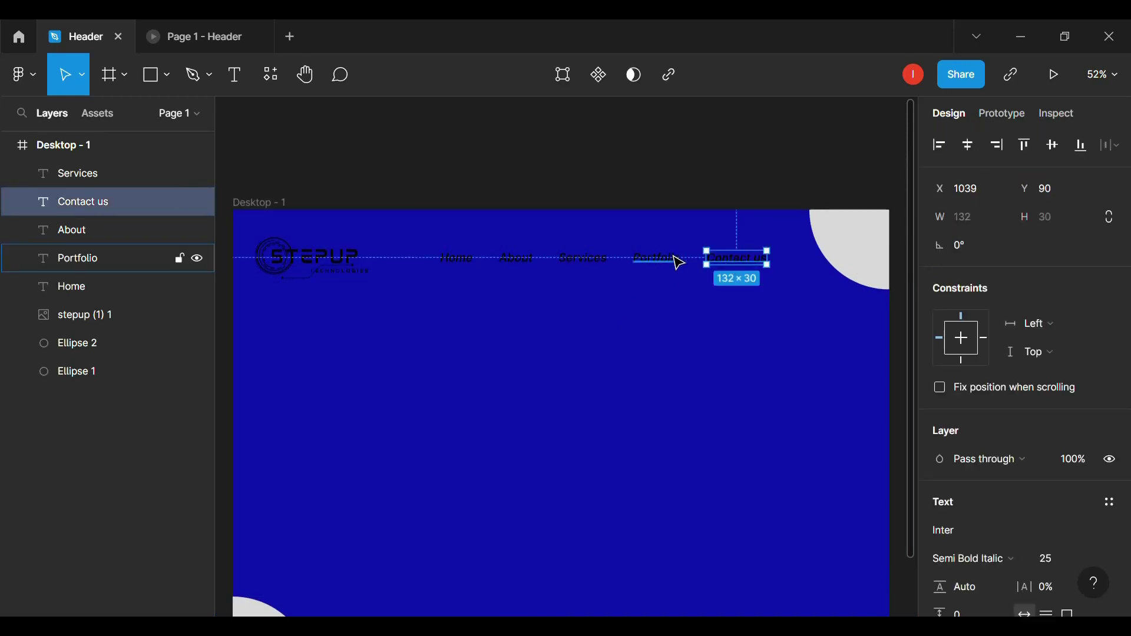
left_click(678, 261)
left_click(585, 257)
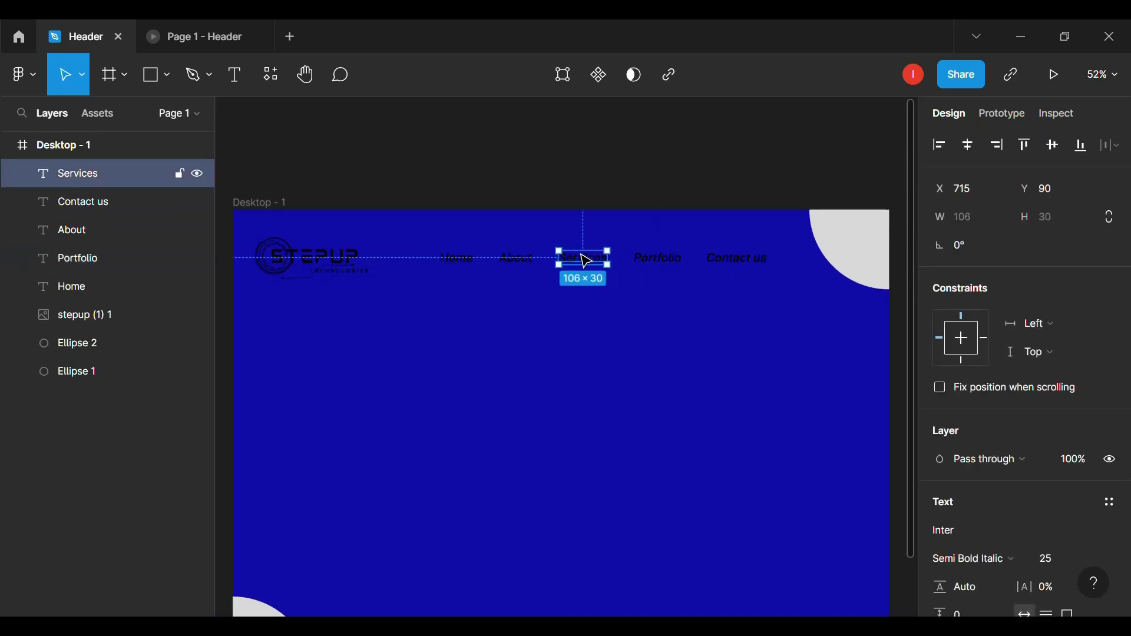
left_click(522, 273)
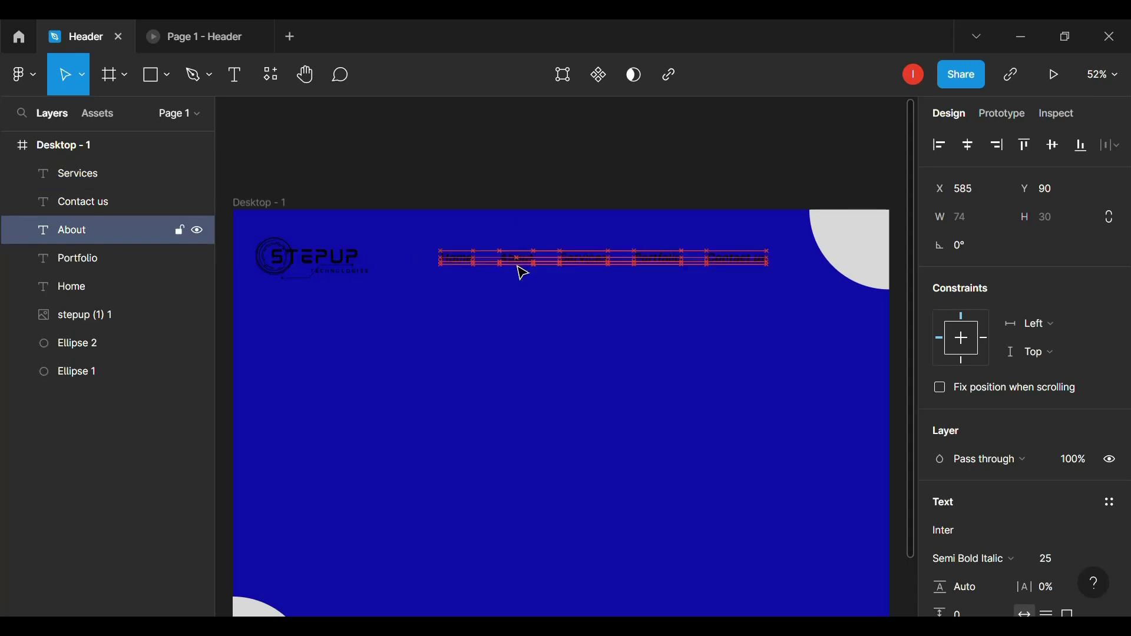
left_click(459, 259)
left_click(716, 459)
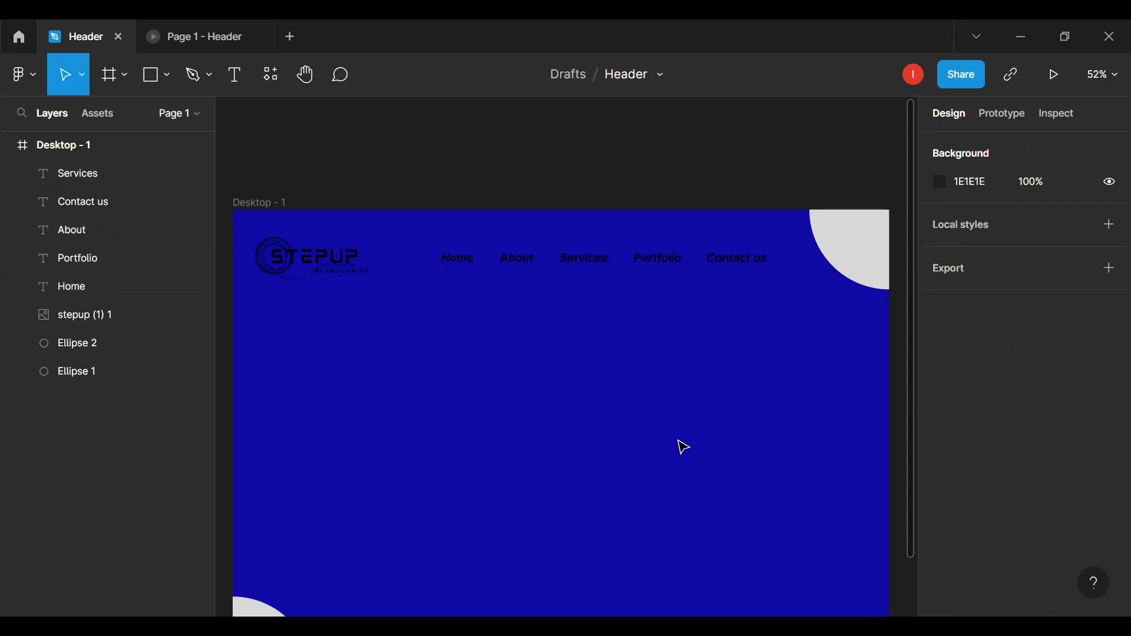
- Scale the company logo down slightly and adjust its position in the header
left_click(306, 259)
left_click_drag(383, 328, 366, 322)
left_click_drag(354, 201, 358, 204)
left_click(439, 383)
left_click(232, 35)
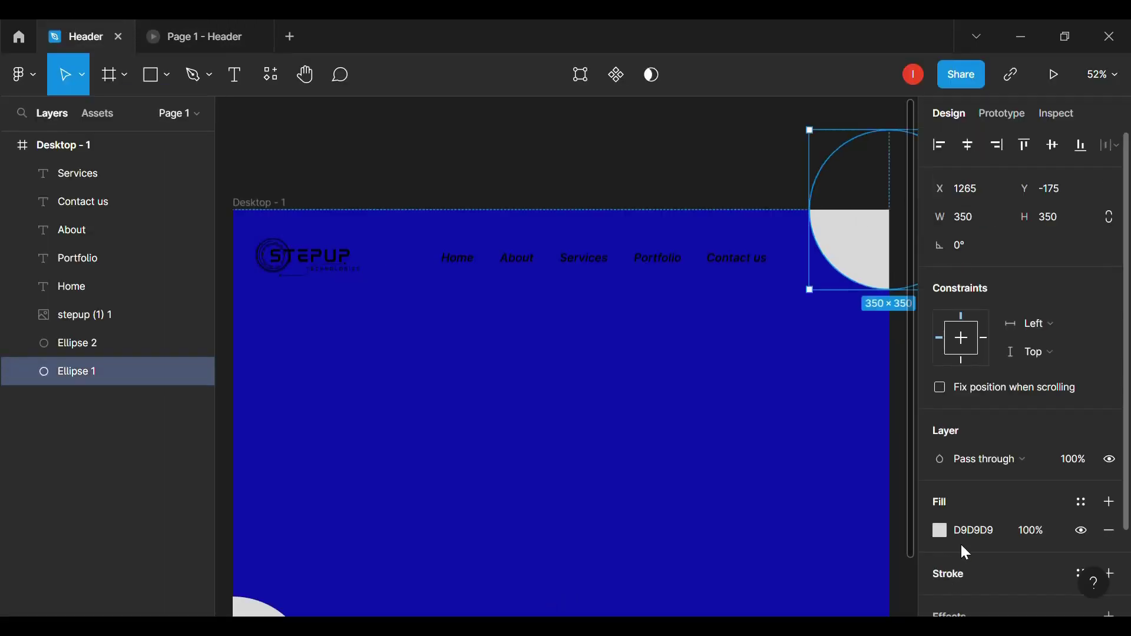
- Try a brown fill (5E4747) on the circle at the frame's top-right corner
left_click(945, 531)
left_click(758, 318)
key("Escape")
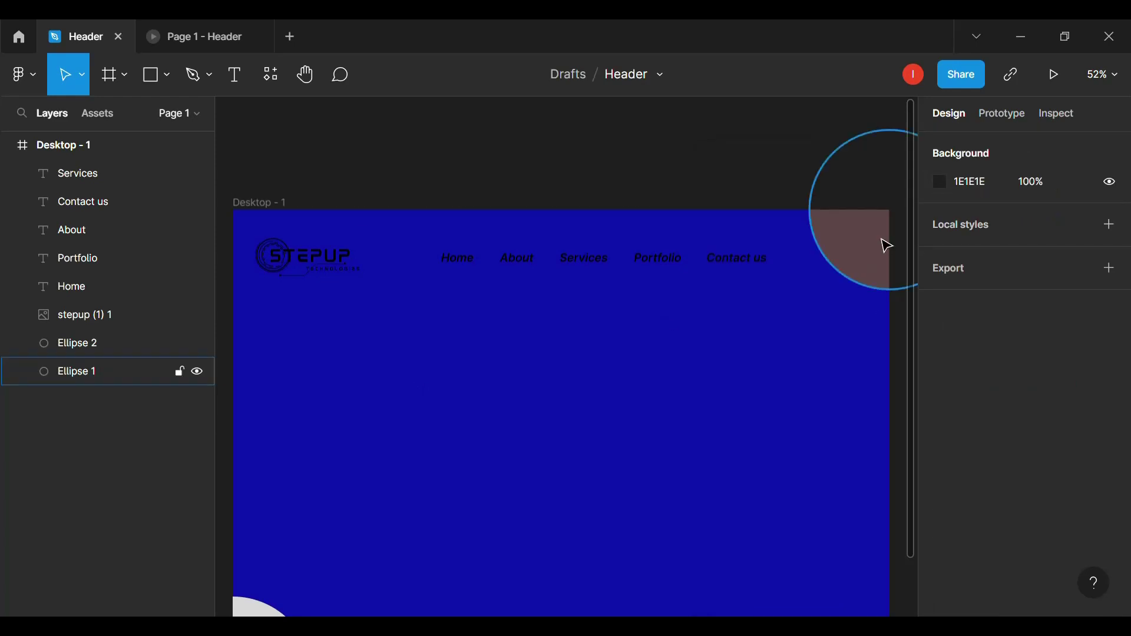
- Resize the circle at the frame's top-right corner to a width and height of 300
left_click(883, 245)
left_click(983, 227)
type("300")
key("Tab")
type("300")
key("Return")
- Set the top-right circle's fill to light grey (D9D9D9) and centre it on the frame's corner at X 1290, Y -150
scroll(720, 539, "left", 3)
scroll(720, 539, "up", 5)
scroll(720, 539, "right", 2)
scroll(720, 539, "down", 3)
scroll(724, 540, "right", 5)
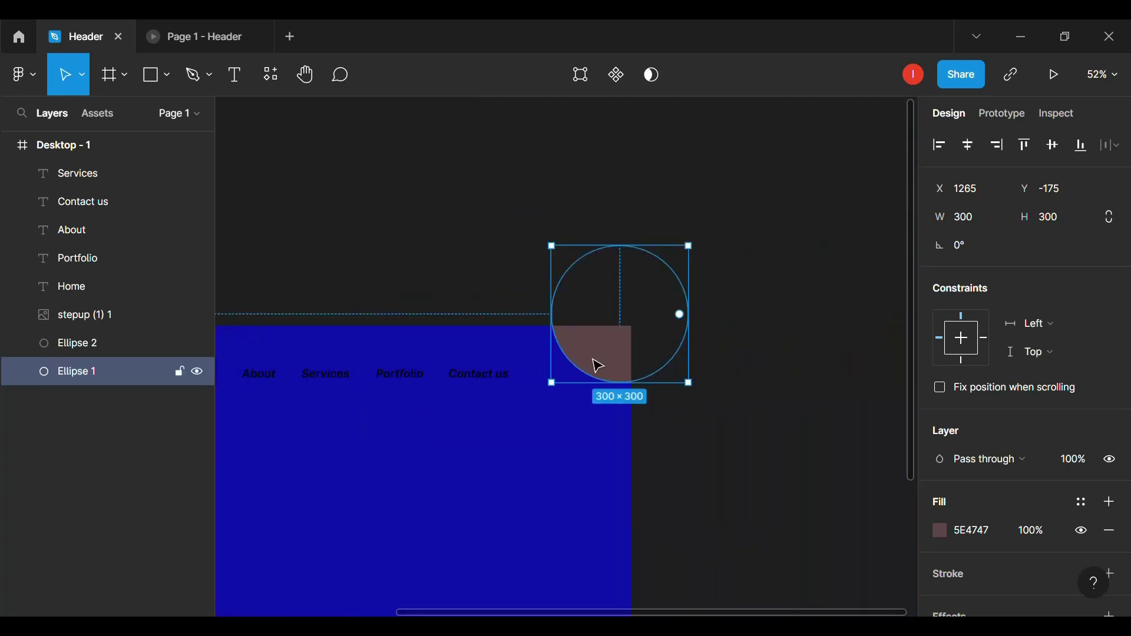
left_click(949, 534)
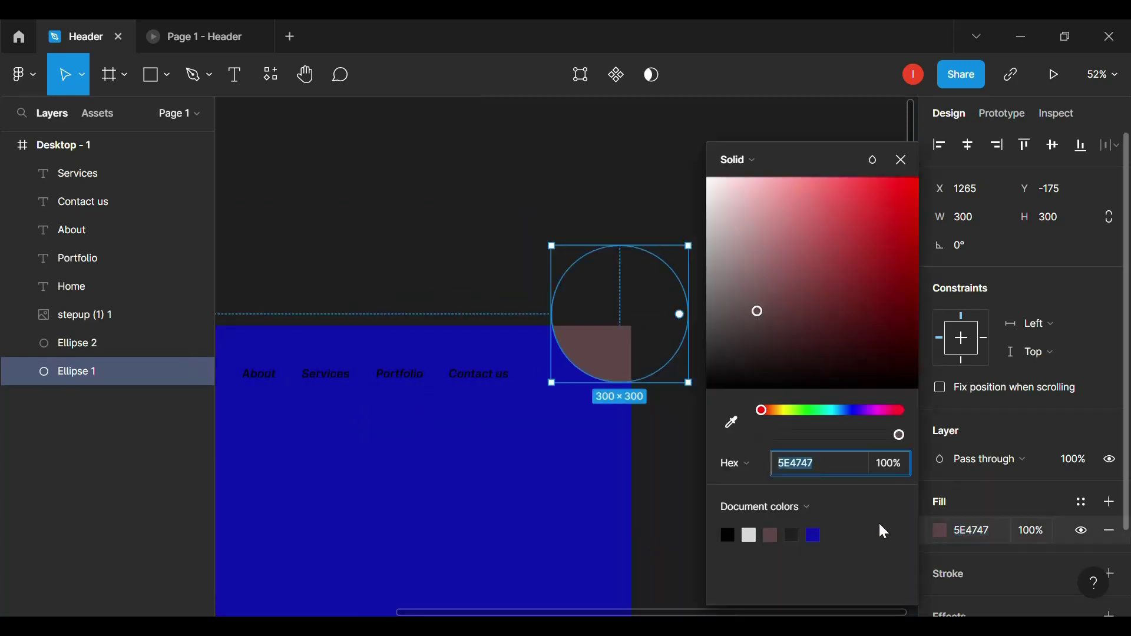
left_click(749, 536)
left_click_drag(621, 352, 628, 363)
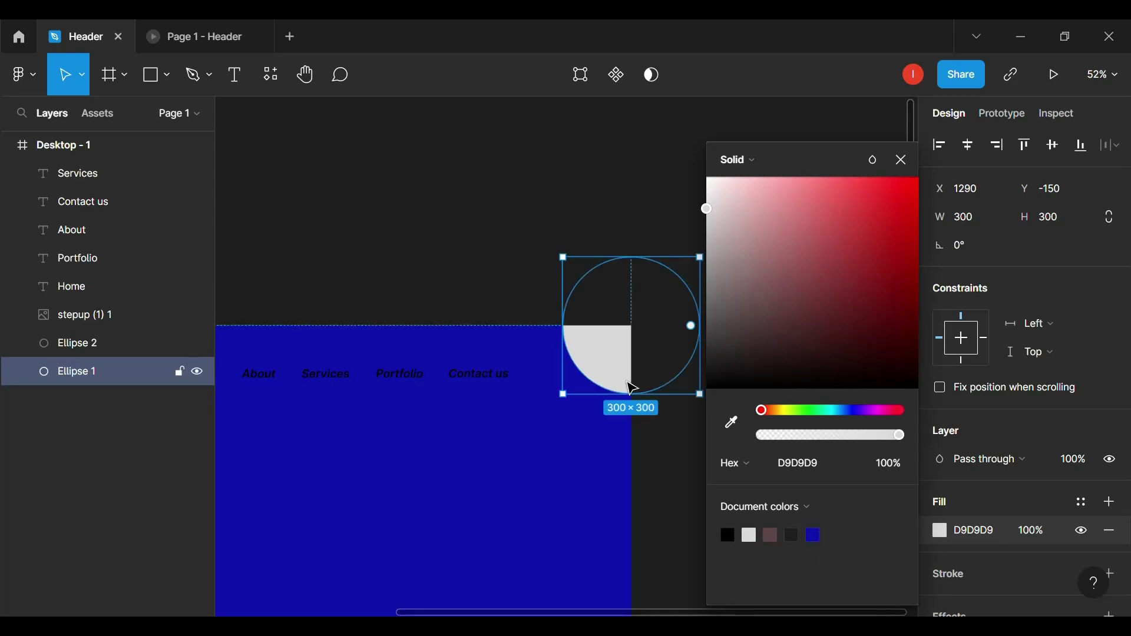
- Resize the circle at the frame's bottom-left corner to 300 by 300 and centre it on the corner at X -150, Y 874
left_click(561, 437)
scroll(561, 437, "left", 4)
scroll(560, 436, "down", 3)
scroll(562, 501, "left", 5)
left_click(567, 590)
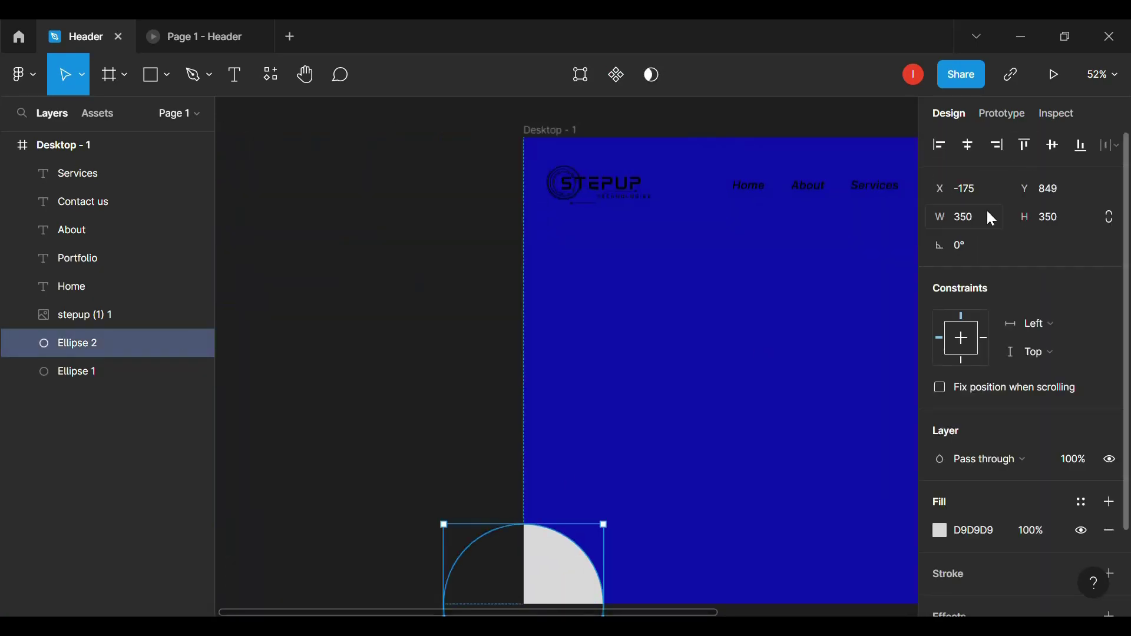
left_click(989, 213)
type("300")
key("Return")
key("Escape")
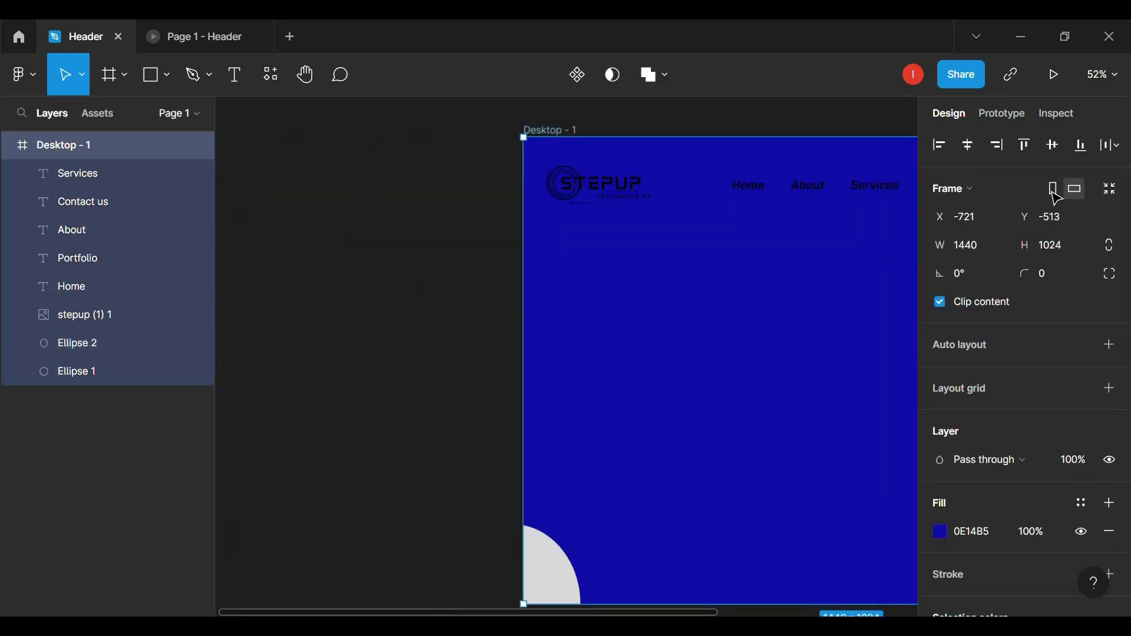
left_click(538, 561)
left_click(1059, 216)
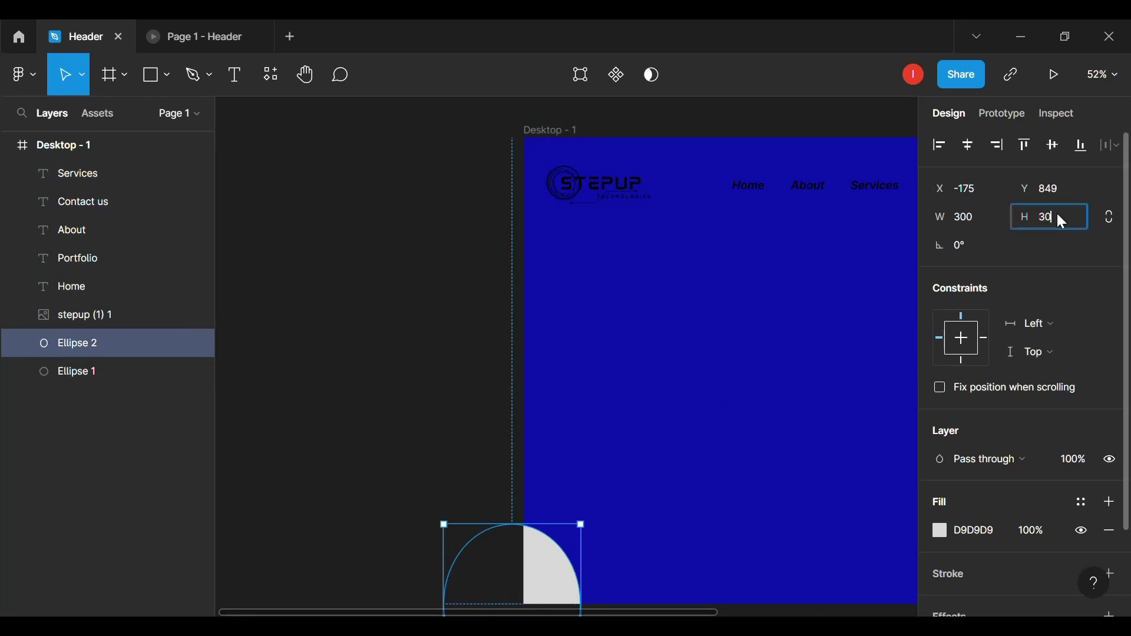
key("Return")
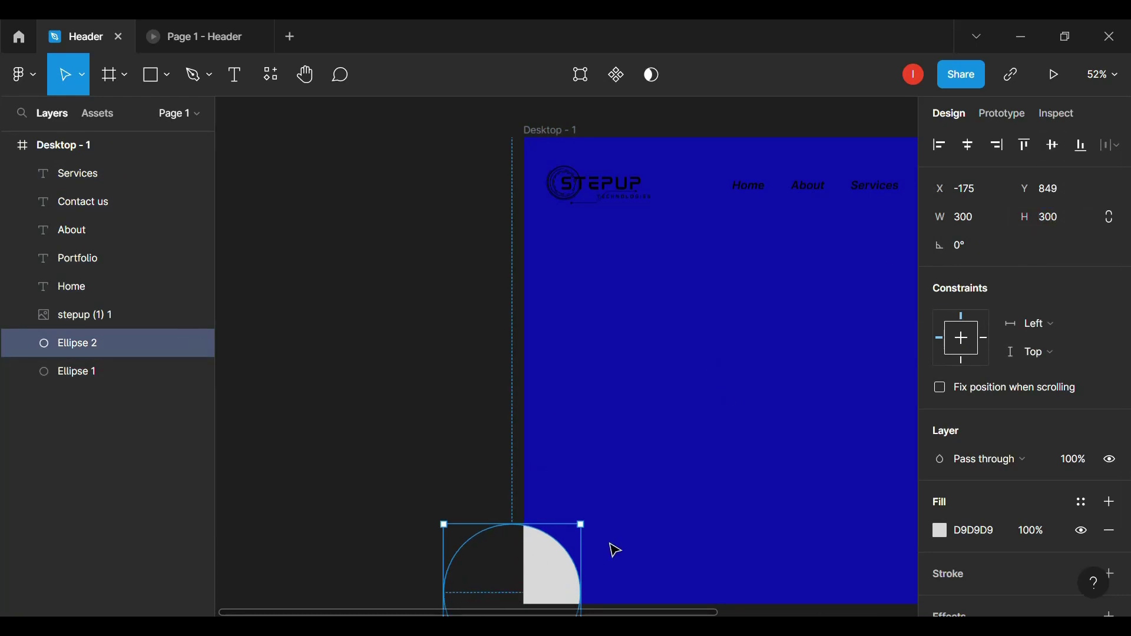
mouse_move(543, 579)
left_mouse_down()
mouse_move(606, 591)
mouse_move(571, 591)
mouse_move(571, 568)
mouse_move(561, 592)
left_mouse_up()
left_click(493, 526)
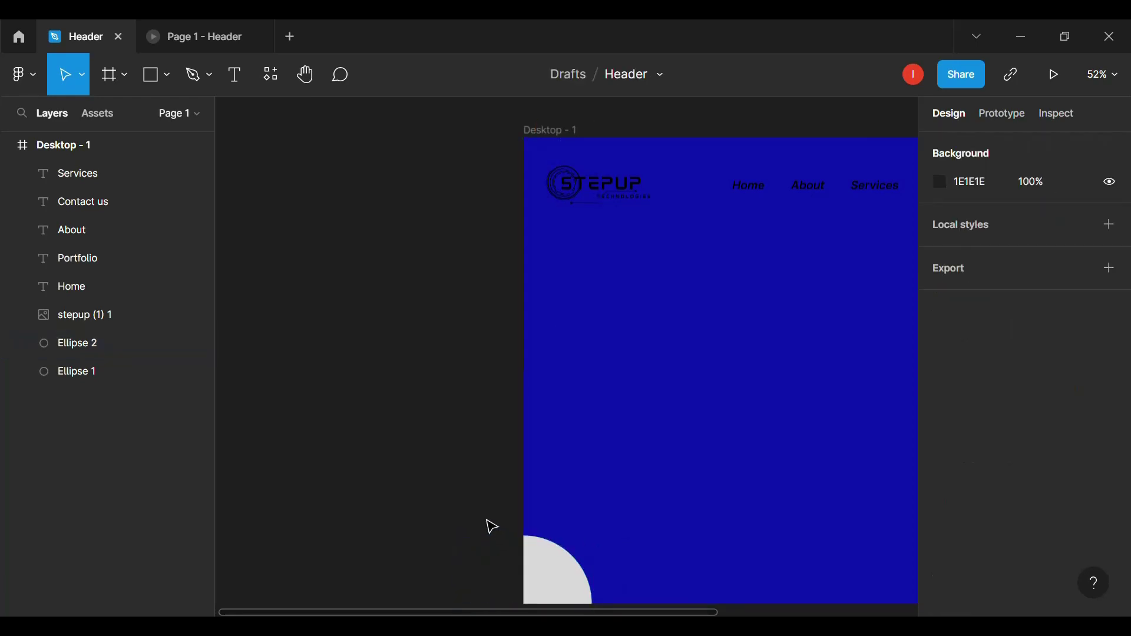
- Move the menu items from Contact us back to Home rightward one by one, spacing them evenly 50 apart
scroll(488, 526, "right", 8)
mouse_move(619, 194)
left_mouse_down()
mouse_move(609, 189)
mouse_move(618, 195)
left_mouse_up()
mouse_move(531, 190)
left_mouse_down()
mouse_move(560, 194)
mouse_move(543, 184)
left_mouse_up()
scroll(543, 185, "up", 5)
left_click_drag(452, 171, 447, 179)
scroll(447, 183, "left", 5)
left_click_drag(323, 192, 389, 195)
left_click_drag(506, 187, 509, 185)
left_click(425, 194)
left_click_drag(404, 187, 477, 199)
scroll(412, 259, "left", 5)
scroll(412, 259, "left", 1)
scroll(331, 199, "left", 3)
left_click_drag(328, 195, 422, 201)
left_click(416, 271)
- Select all five menu items and shift them together slightly to the right, towards the top-right circle
scroll(538, 260, "down", 6)
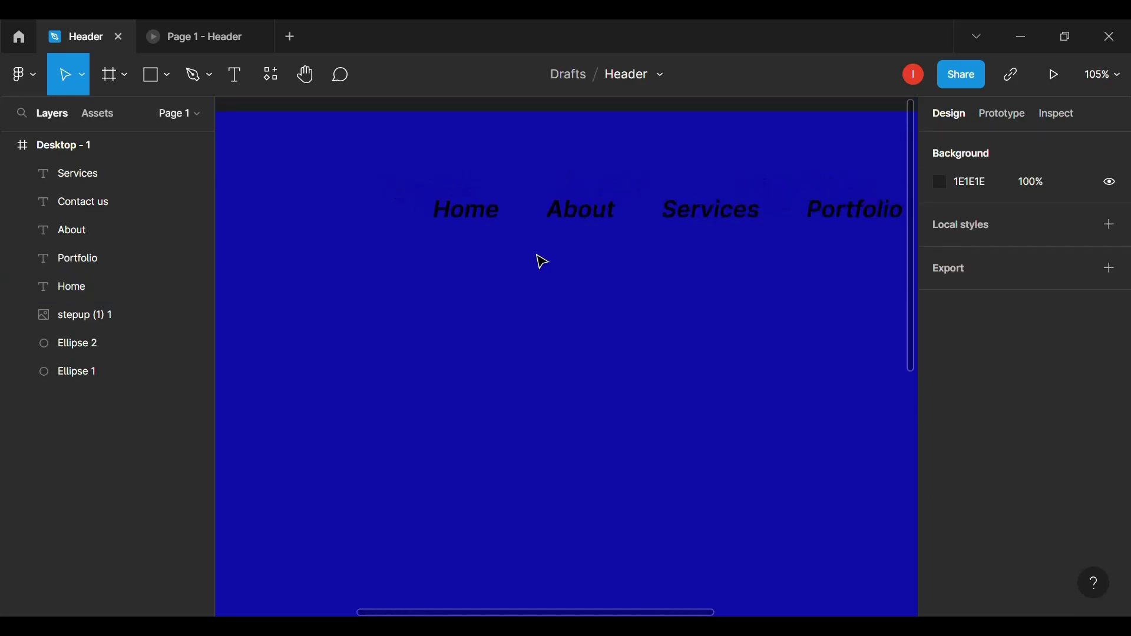
scroll(748, 245, "up", 6)
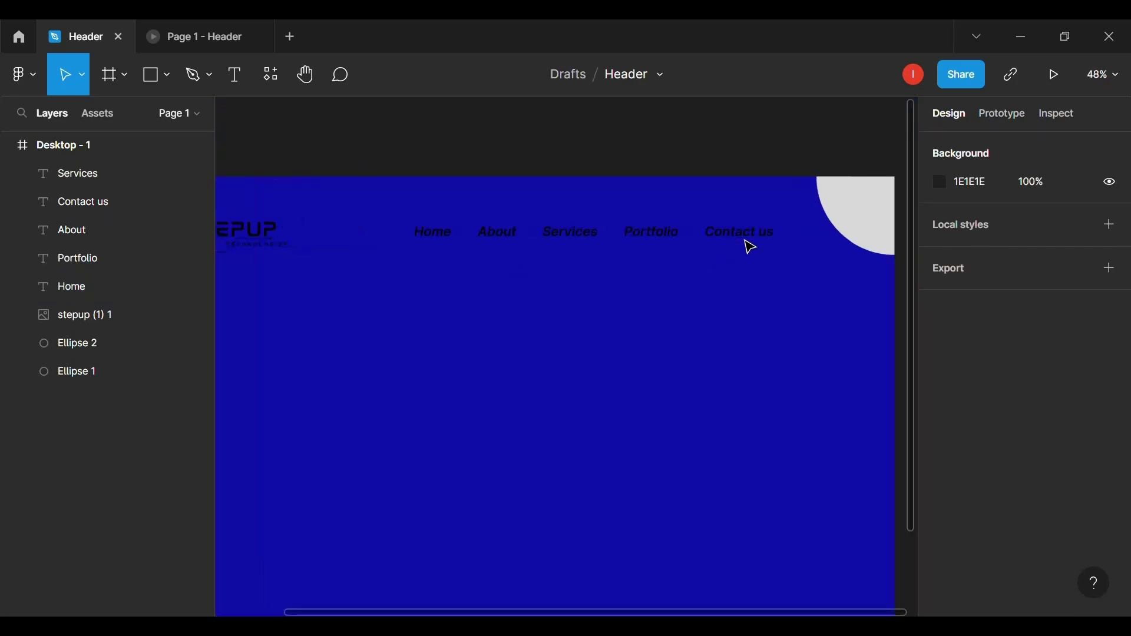
scroll(747, 246, "down", 6)
scroll(749, 245, "up", 2)
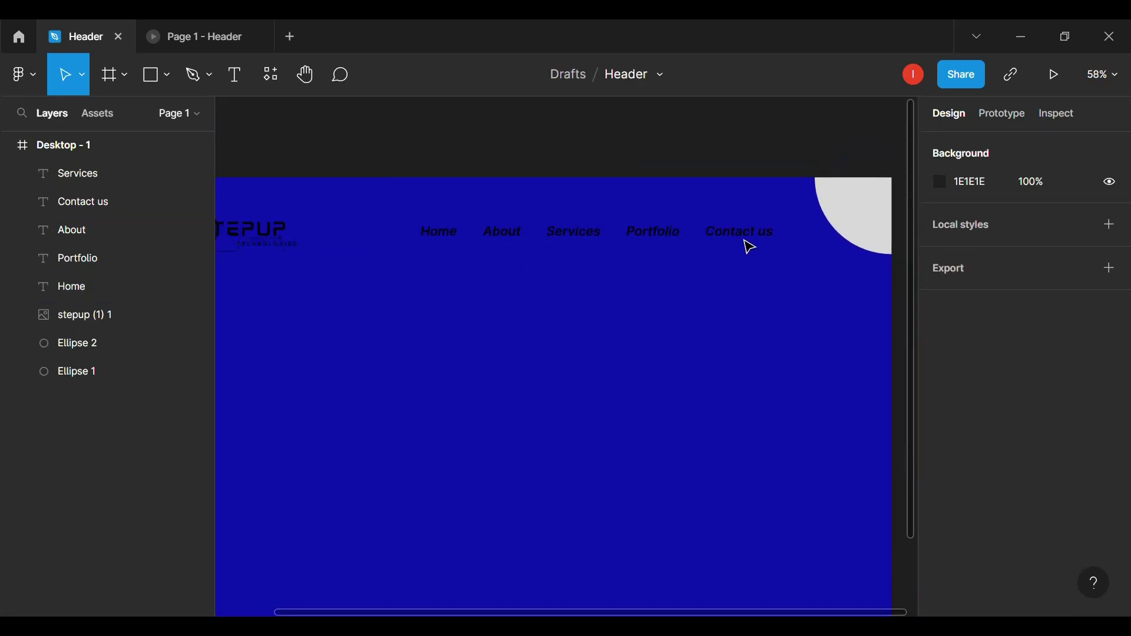
left_click(739, 241)
left_click(607, 231, "shift")
left_click(433, 234, "shift")
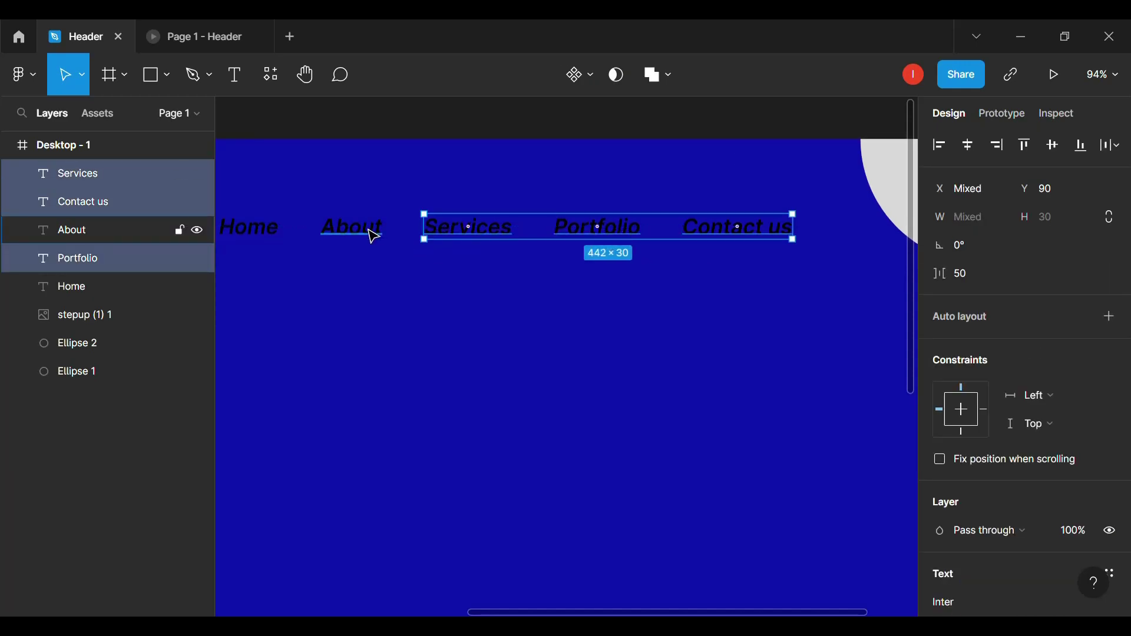
left_click(373, 232, "shift")
left_click(253, 231, "shift")
left_click_drag(253, 231, 273, 238)
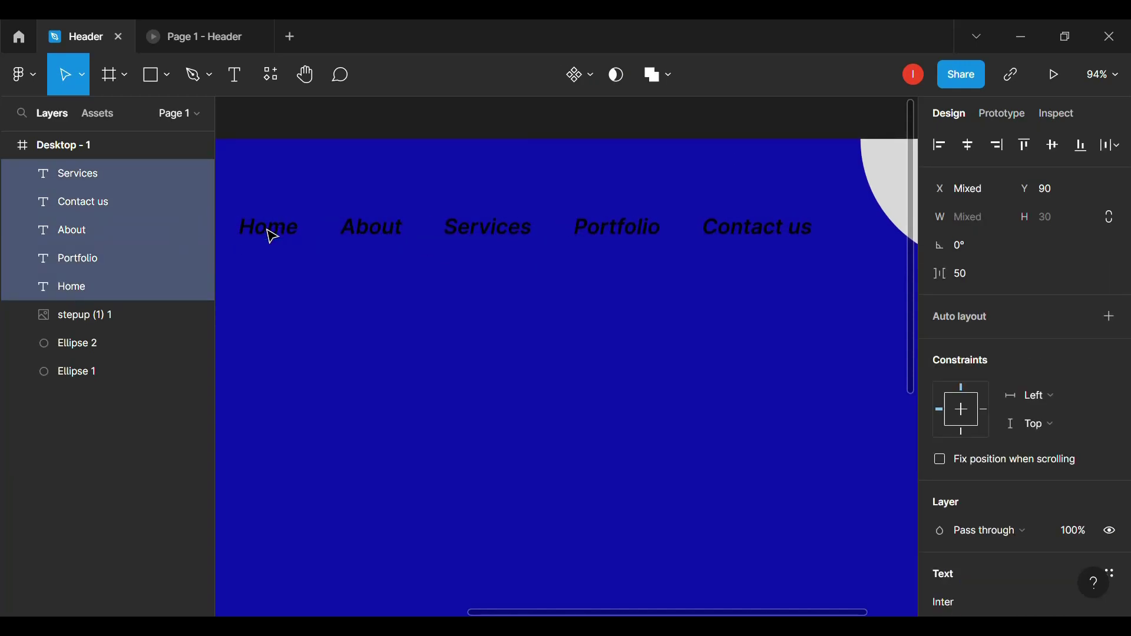
- Move the company logo up slightly to Y -53 and raise all five menu items together to Y 73
scroll(267, 237, "down", 3)
scroll(345, 290, "left", 3)
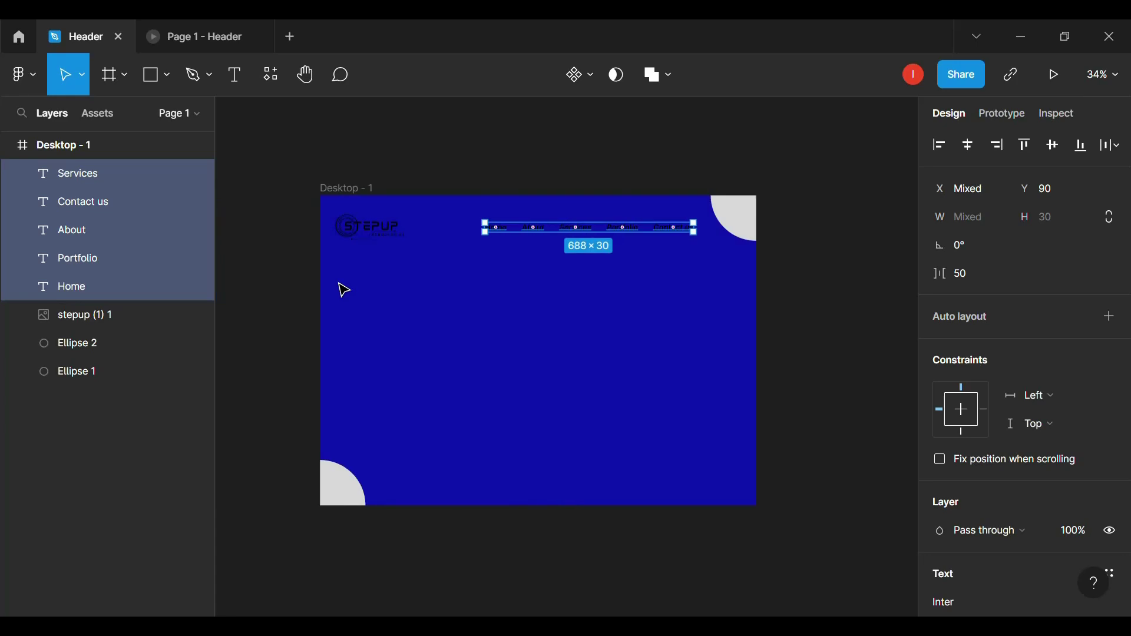
left_click(359, 242)
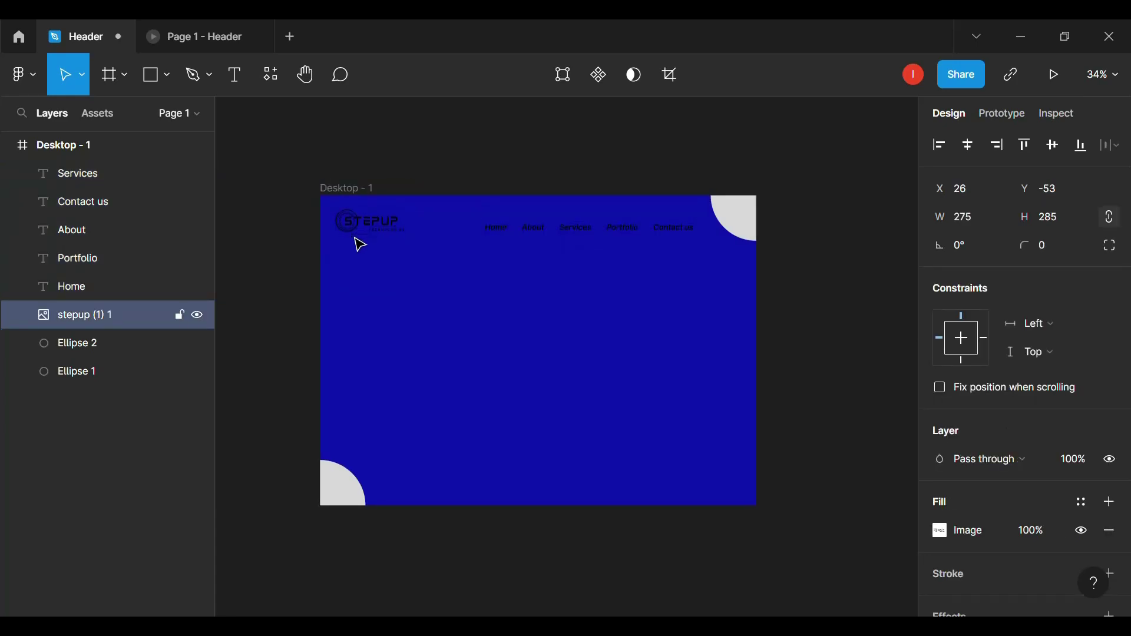
left_click(508, 233)
left_click(539, 235, "shift")
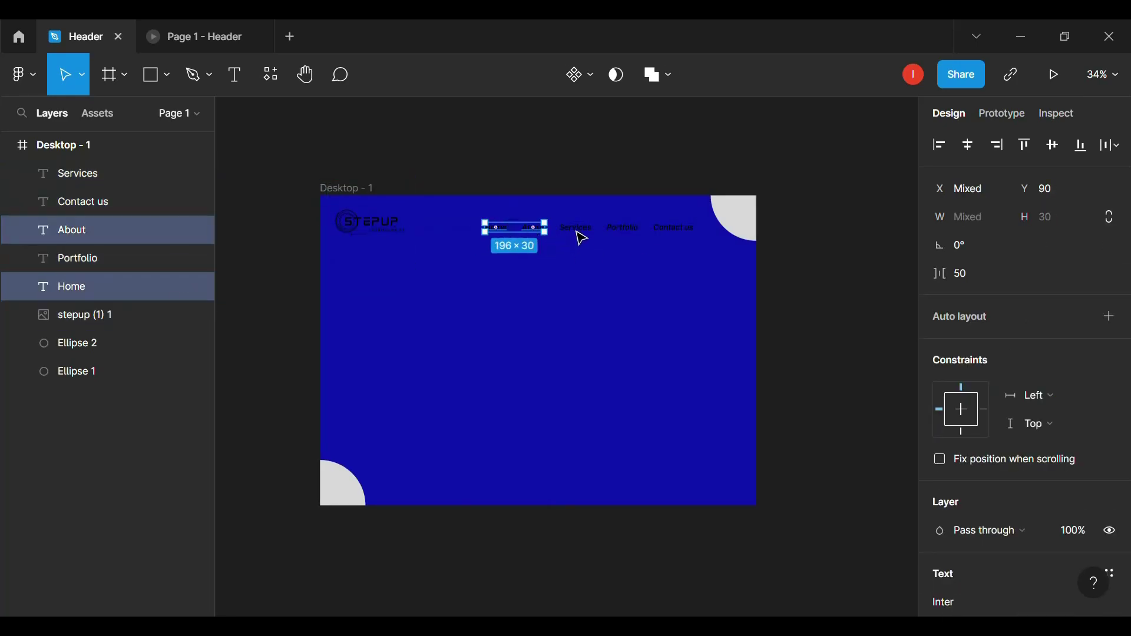
left_click(578, 233, "shift")
left_click(623, 232, "shift")
left_click(670, 232, "shift")
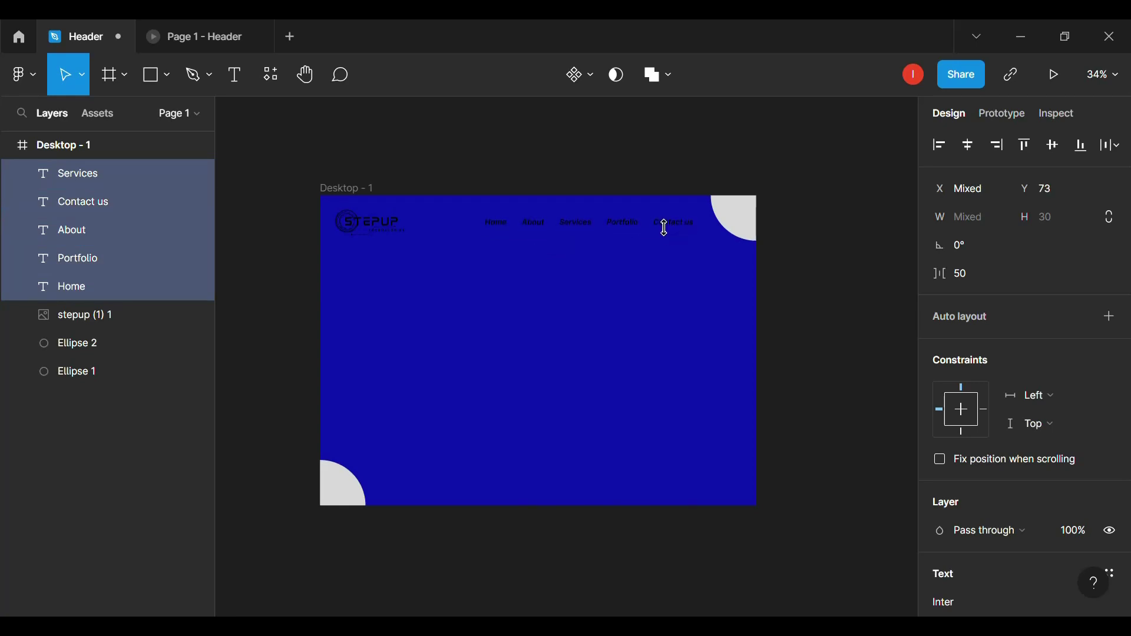
left_click(583, 273)
- Change the fill of the circle at the frame's top-right corner to an olive yellow
left_click(740, 218)
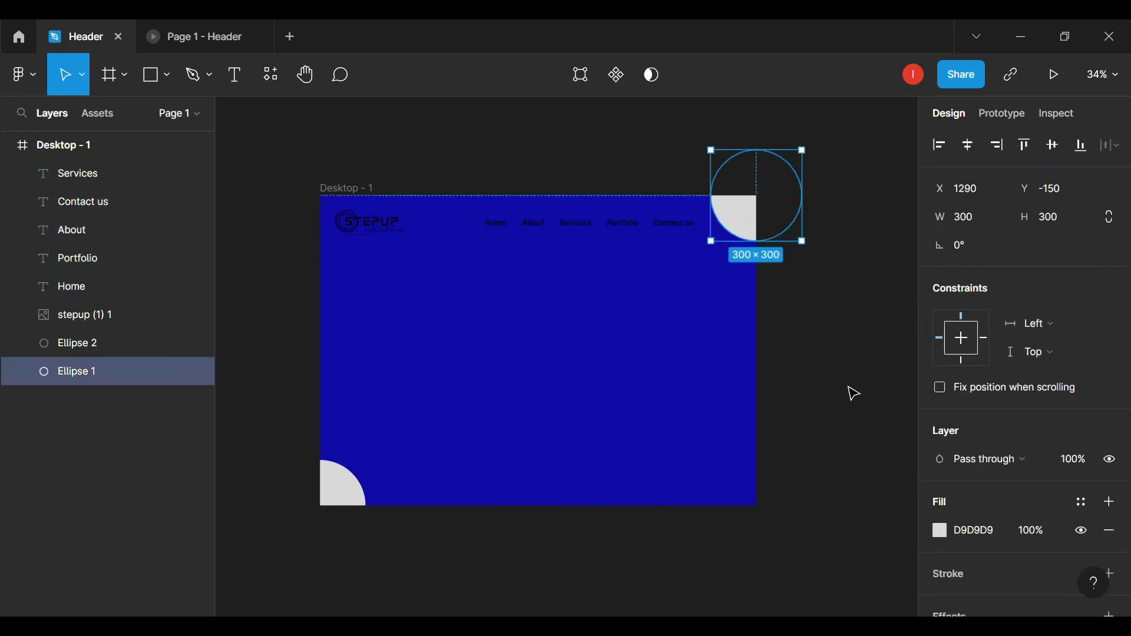
left_click(941, 532)
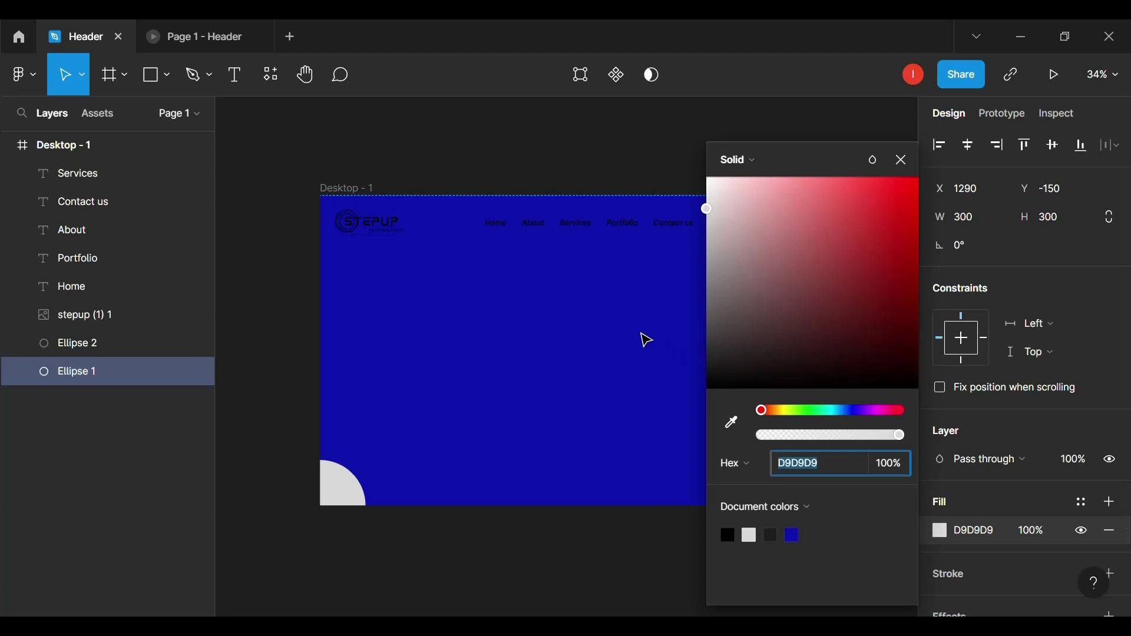
left_click(641, 353)
left_click(739, 232)
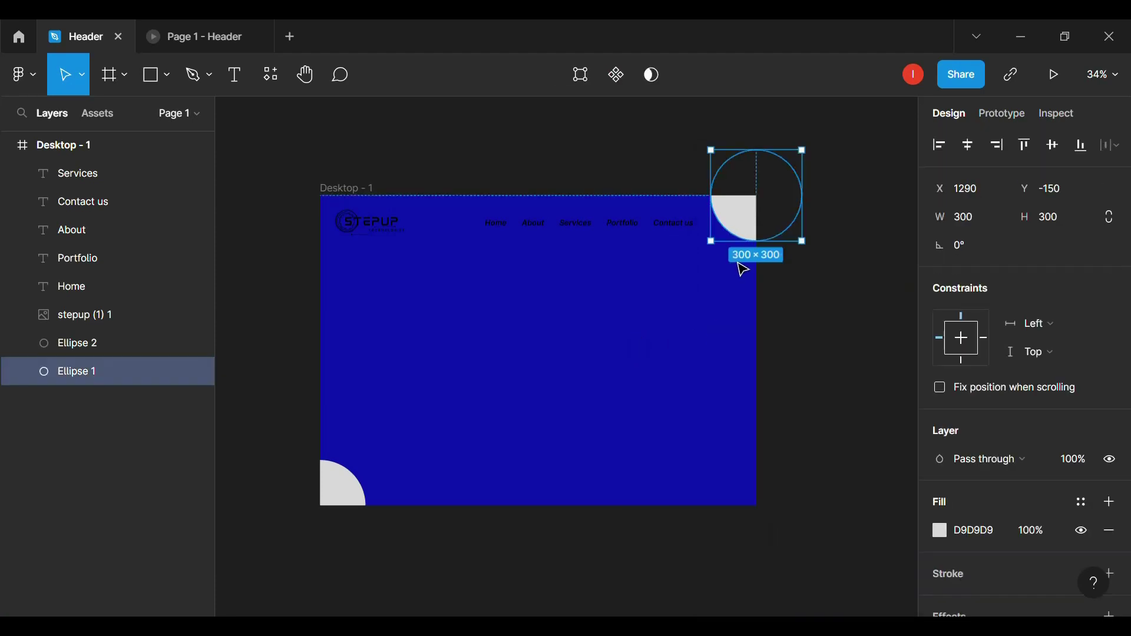
left_click(942, 533)
left_click(782, 411)
left_click_drag(871, 220, 893, 247)
left_click(664, 168)
left_click(740, 225)
left_click(942, 531)
left_click(825, 233)
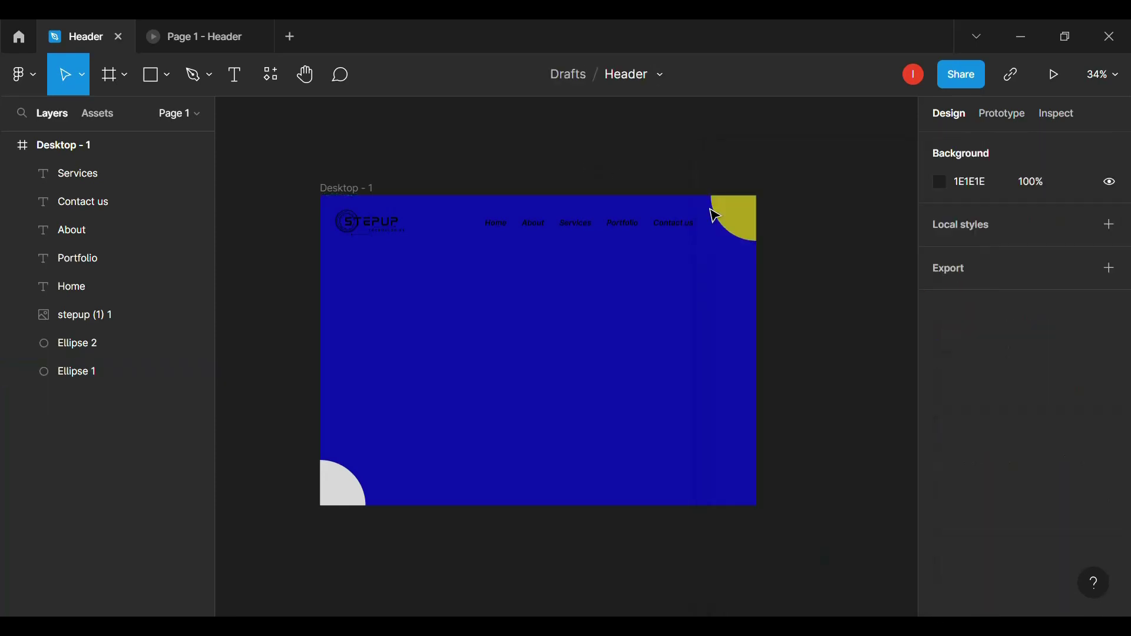
- Lighten the top-right circle's yellow fill to CBBB2F
left_click(752, 232)
left_click(942, 531)
left_click(869, 219)
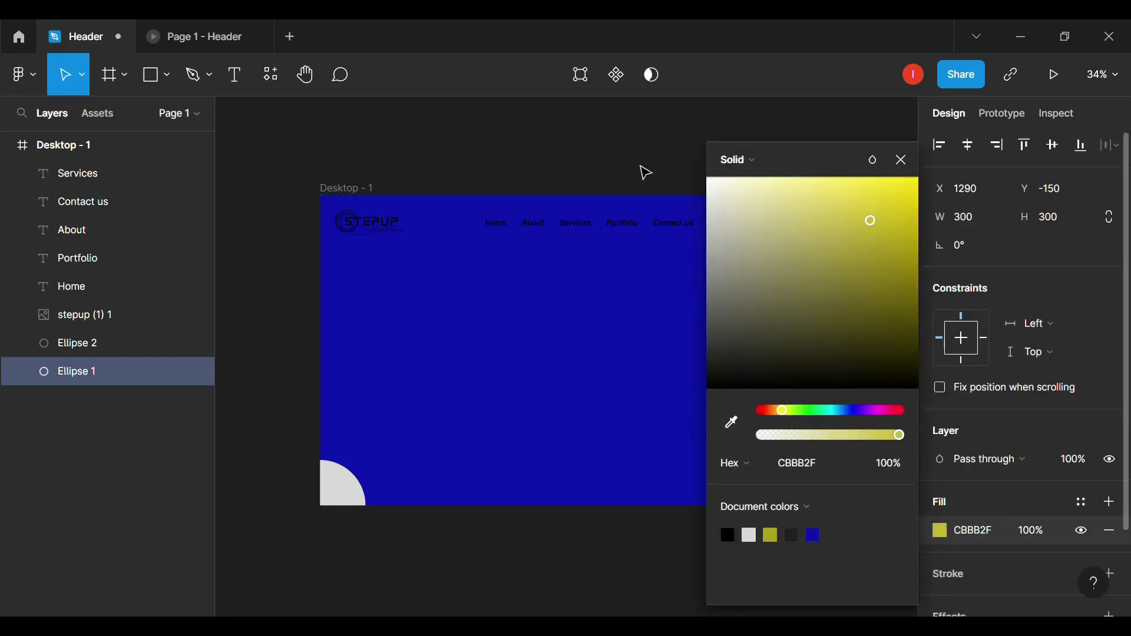
left_click(641, 171)
- Copy the top-right circle's fill colour CBBB2F to the circle at the frame's bottom-left corner
left_click(746, 215)
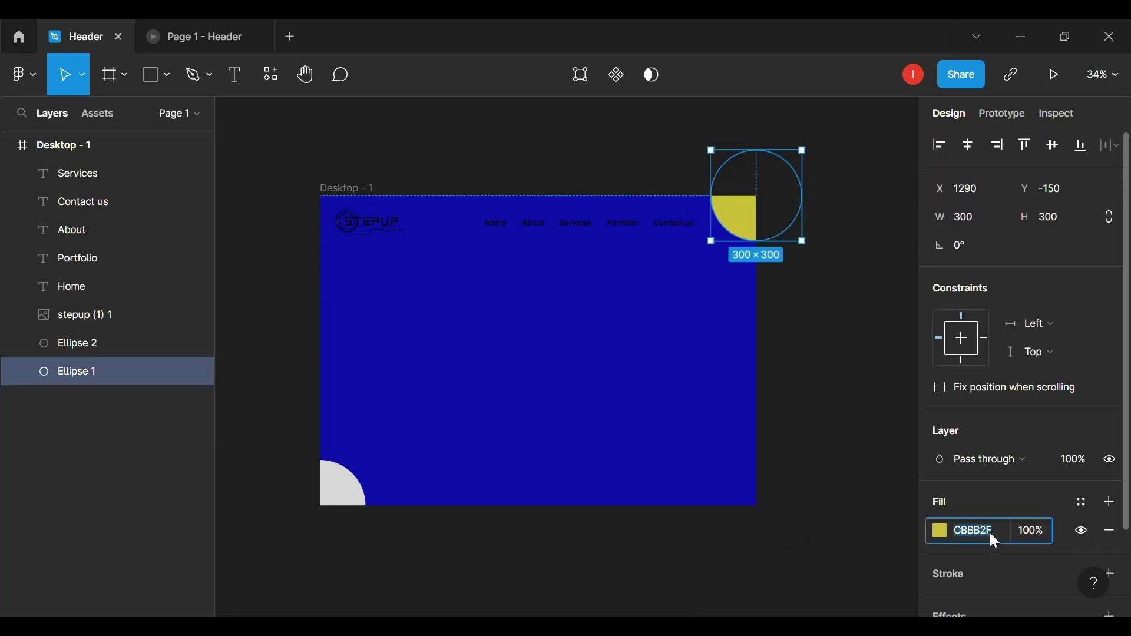
left_click(331, 515)
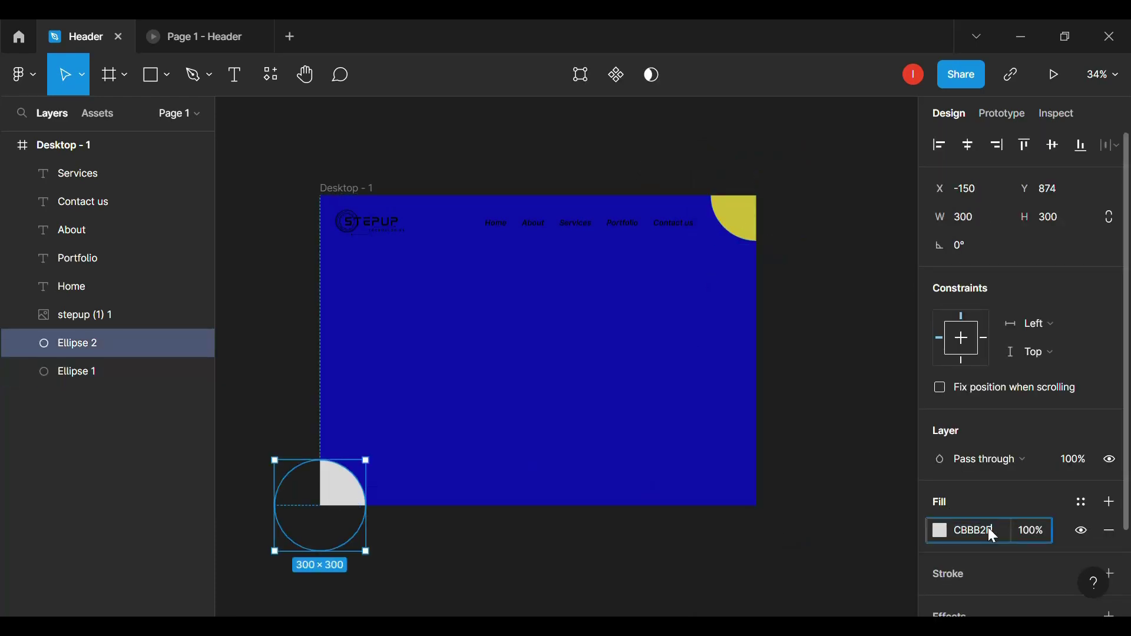
key("Return")
left_click(523, 476)
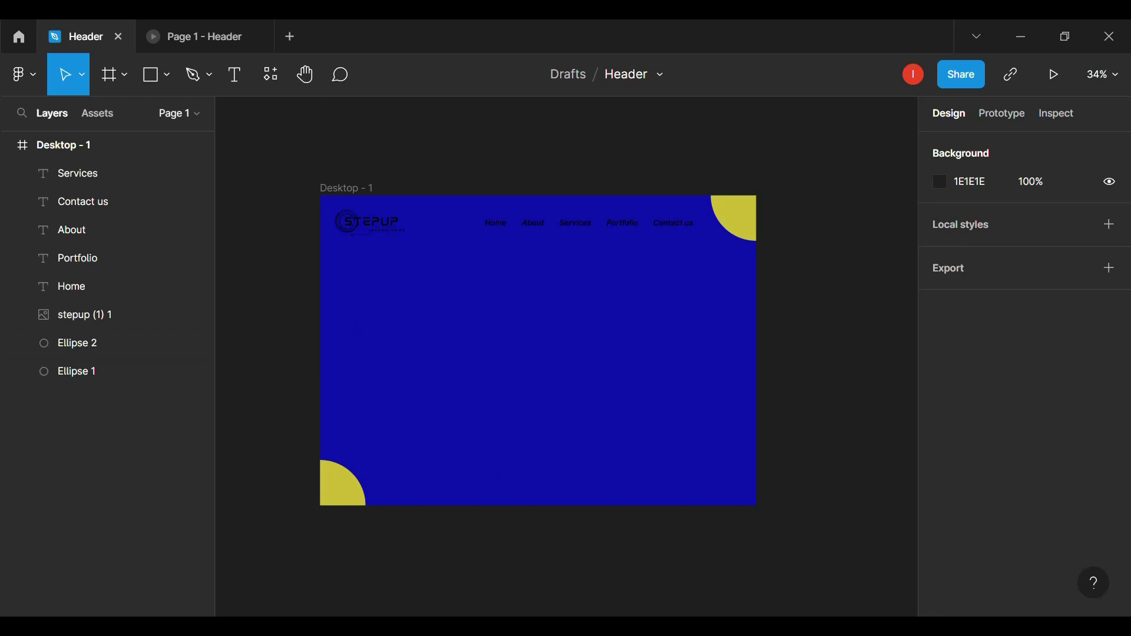
key("alt+Tab")
left_click(240, 35)
left_click(415, 34)
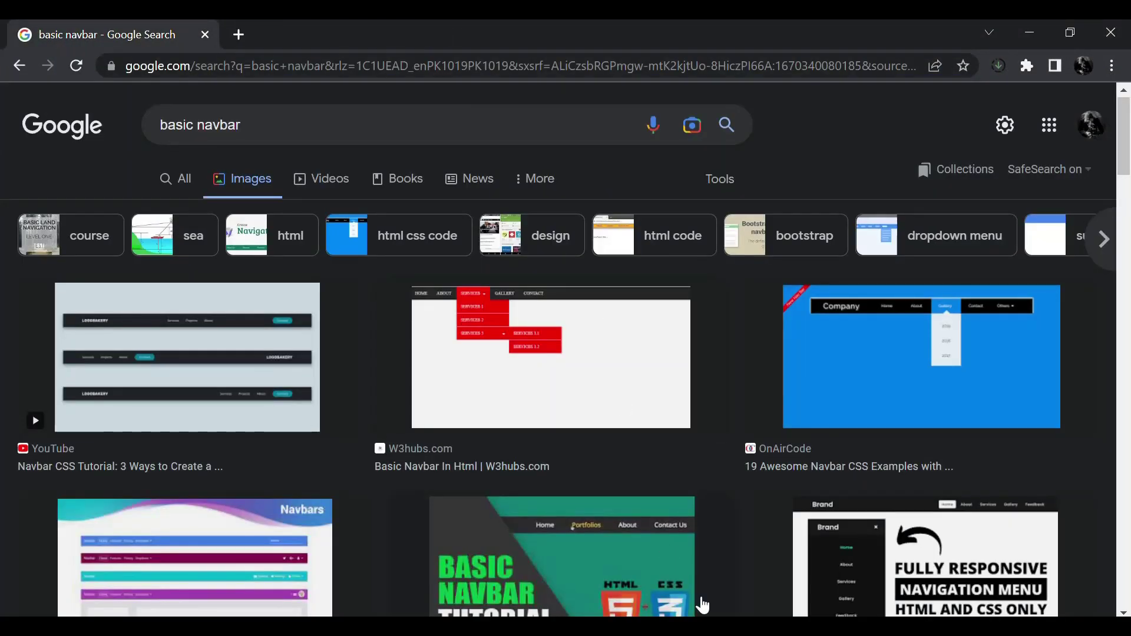
key("alt+Tab")
- Start placing an image and open the office folder inside Pictures
left_click(158, 86)
left_click(167, 76)
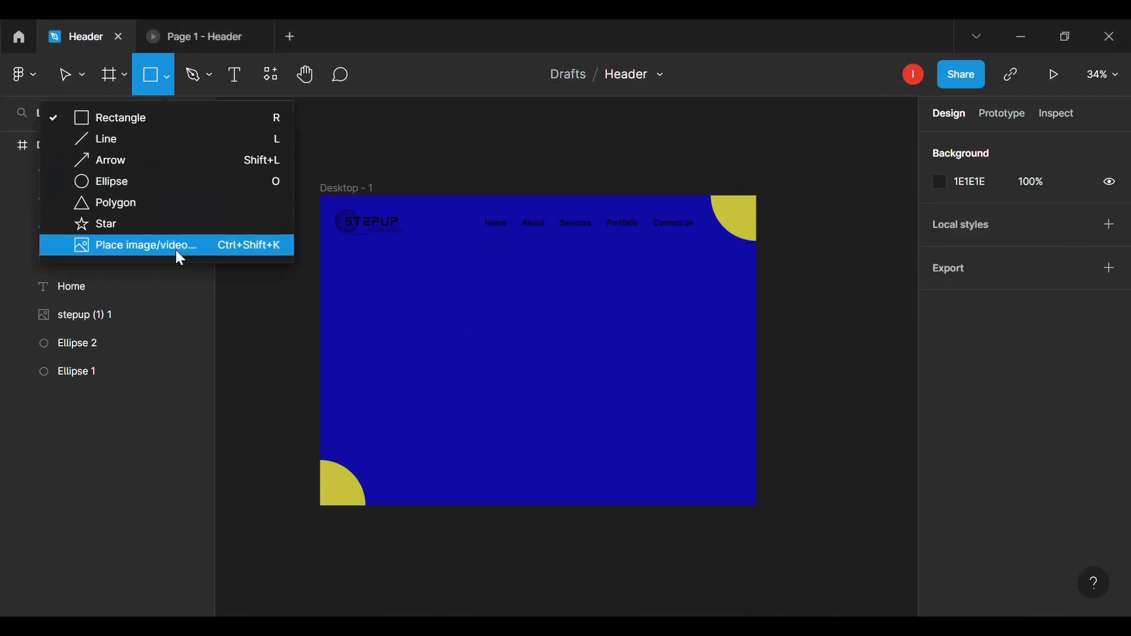
left_click(176, 250)
left_click(85, 305)
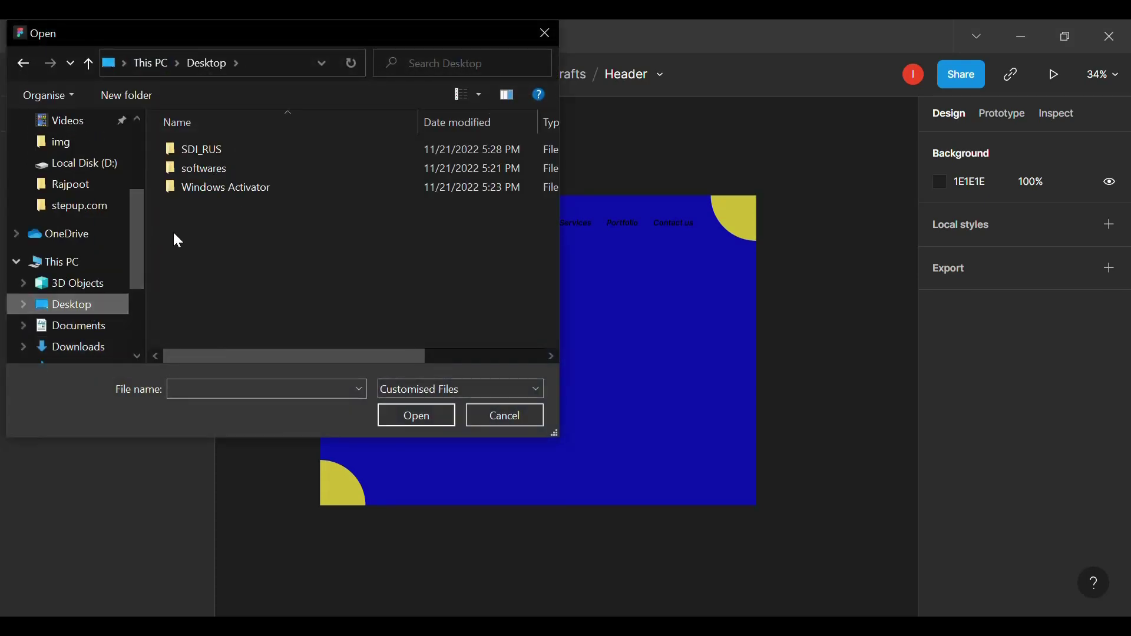
scroll(86, 345, "down", 1)
left_click(82, 348)
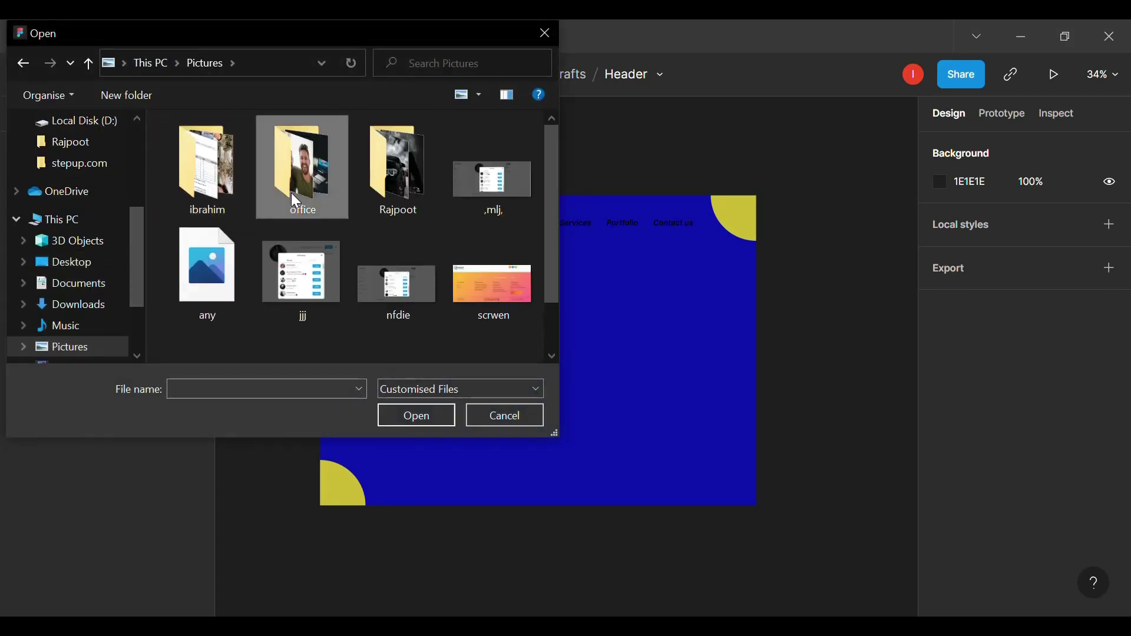
double_click(291, 193)
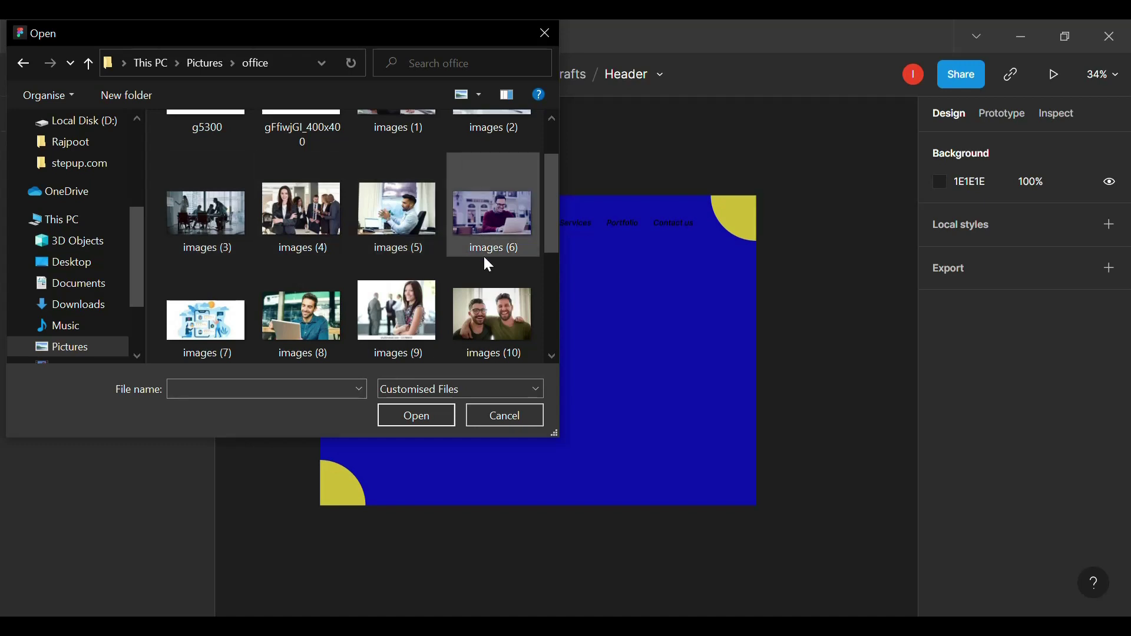
- Choose the picture images (8) from the office folder and place it on the desktop frame
scroll(396, 300, "down", 3)
left_click(210, 200)
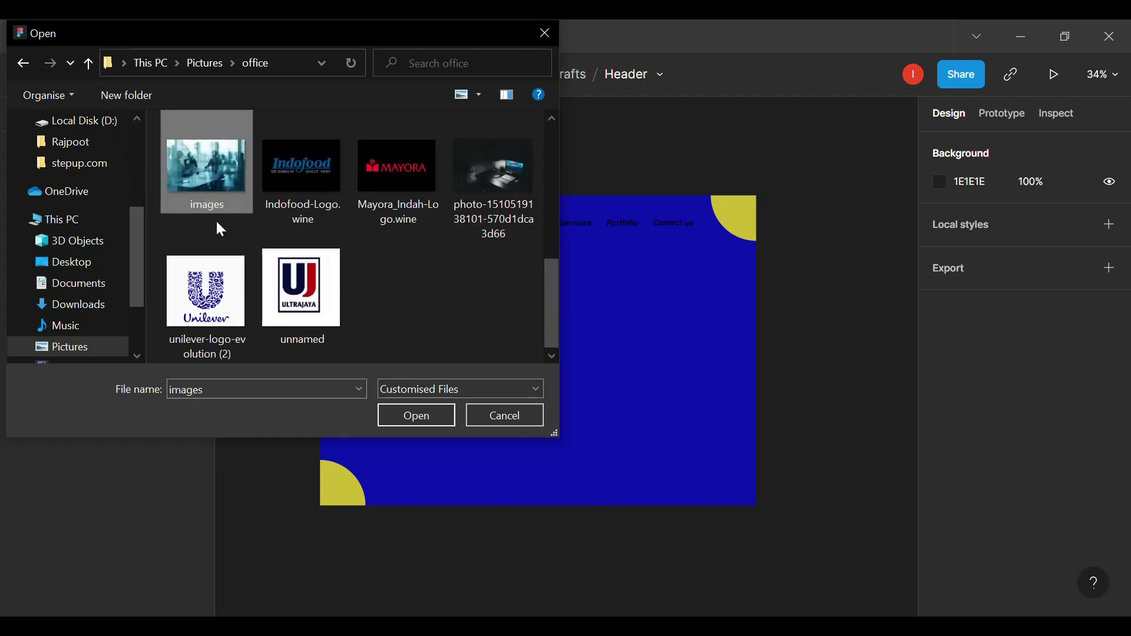
scroll(217, 221, "up", 5)
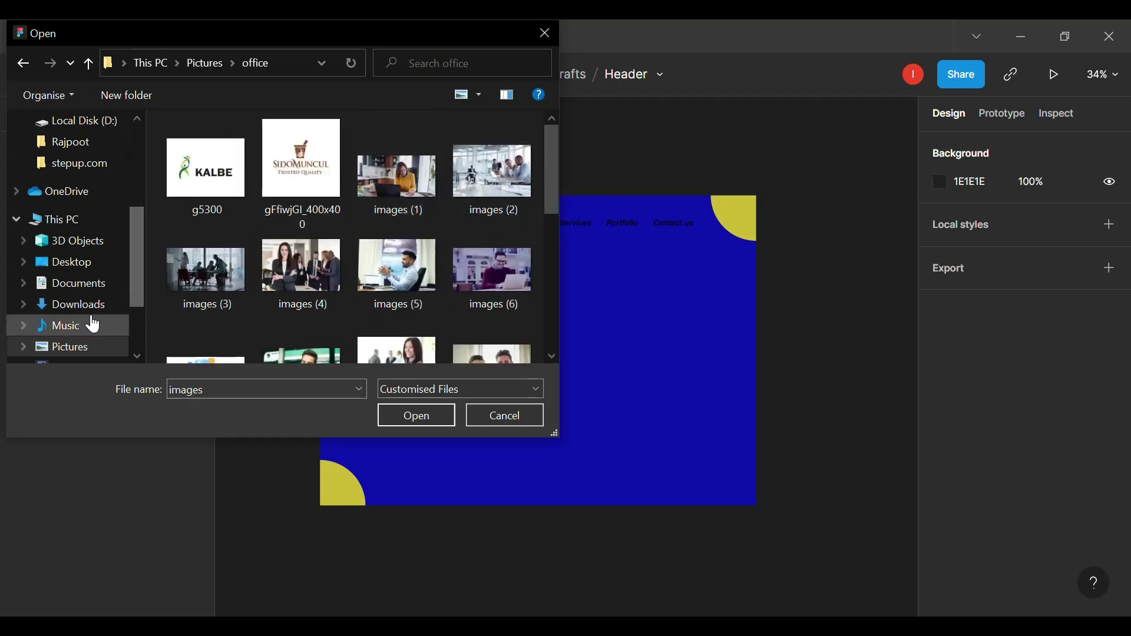
left_click(105, 351)
double_click(283, 192)
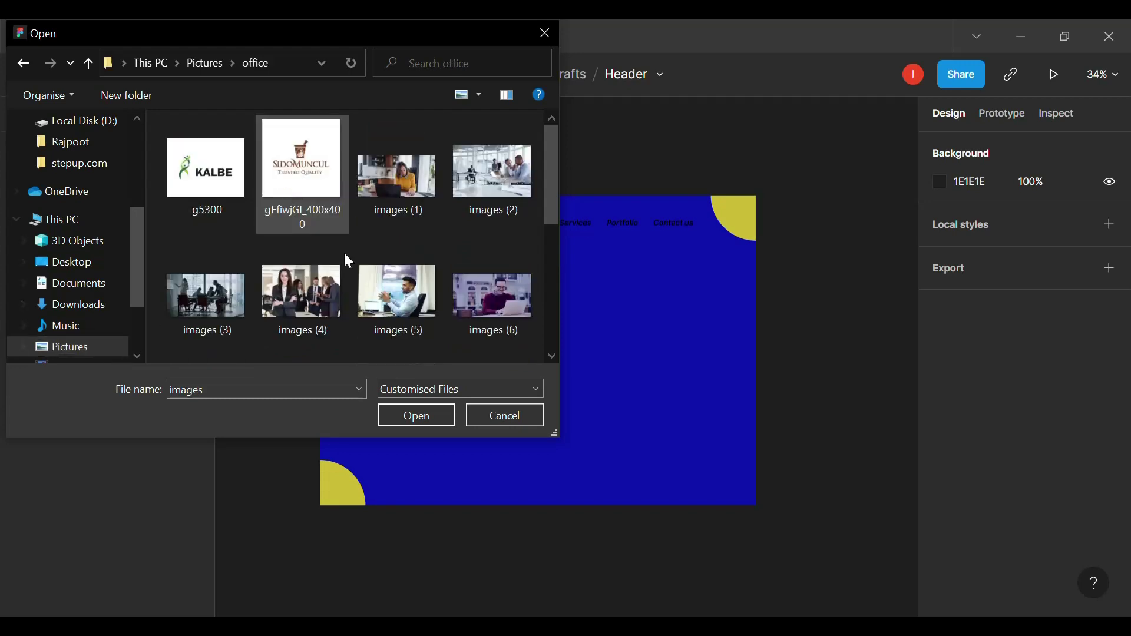
scroll(344, 256, "down", 3)
left_click(293, 177)
left_click_drag(291, 175, 595, 421)
left_click(545, 33)
- Scale the placed photo up to 687 × 436.58 and position it below the logo at X 72, Y 290
left_click(82, 74)
left_click(74, 139)
mouse_move(442, 371)
left_mouse_down()
mouse_move(472, 344)
mouse_move(454, 354)
left_mouse_up()
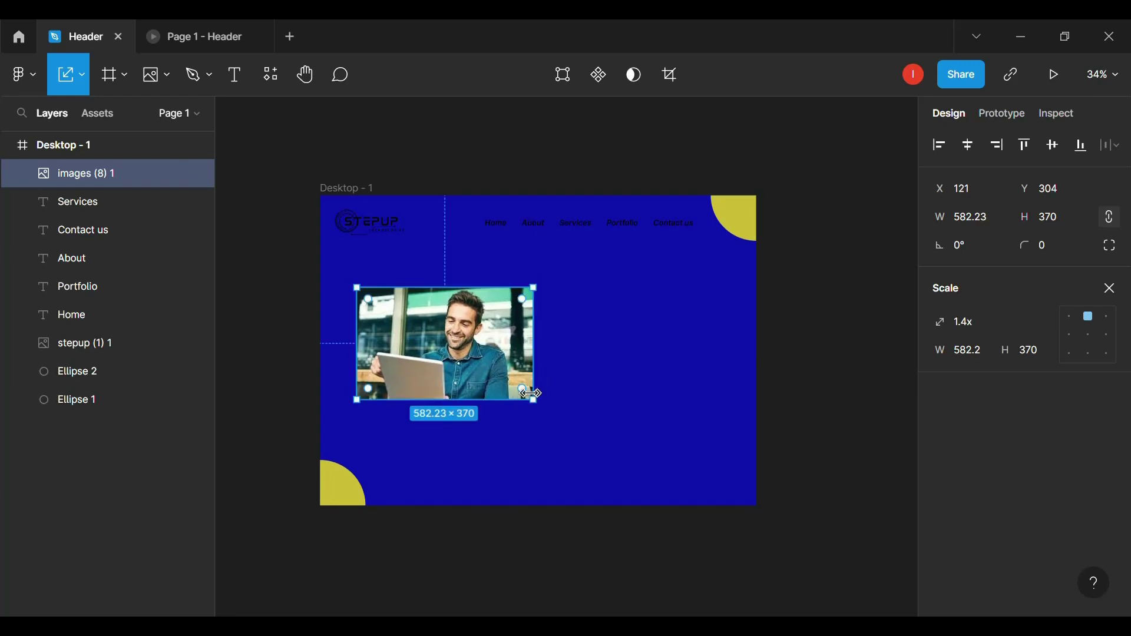
left_click_drag(532, 394, 540, 400)
mouse_move(472, 373)
left_mouse_down()
mouse_move(454, 370)
mouse_move(475, 366)
left_mouse_up()
left_click(552, 543)
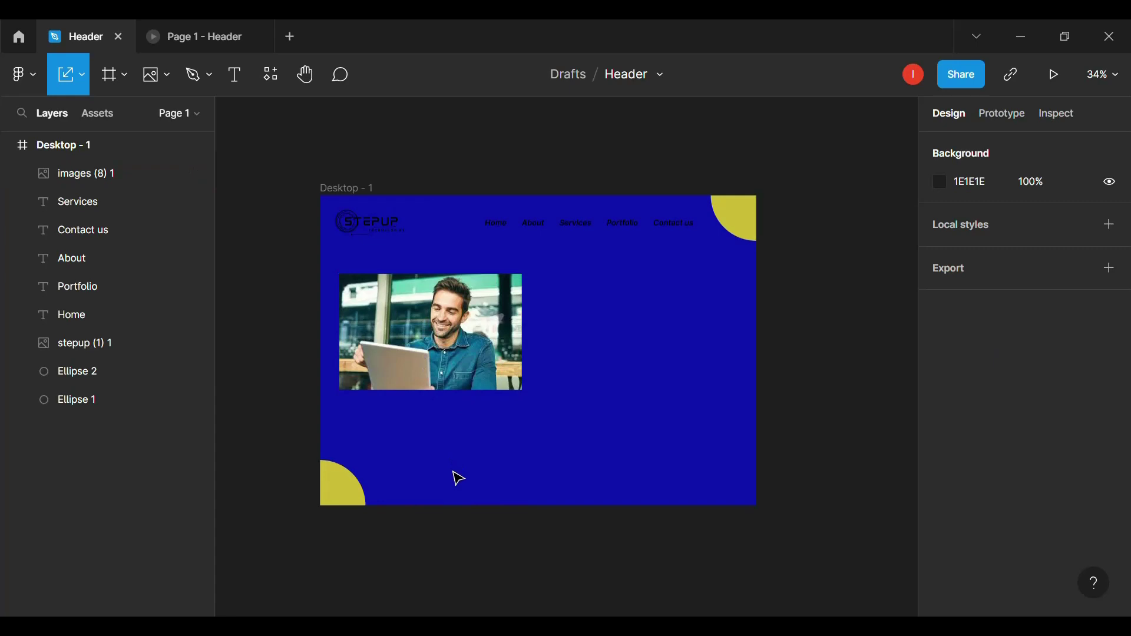
left_click(519, 386)
left_click_drag(521, 388, 547, 415)
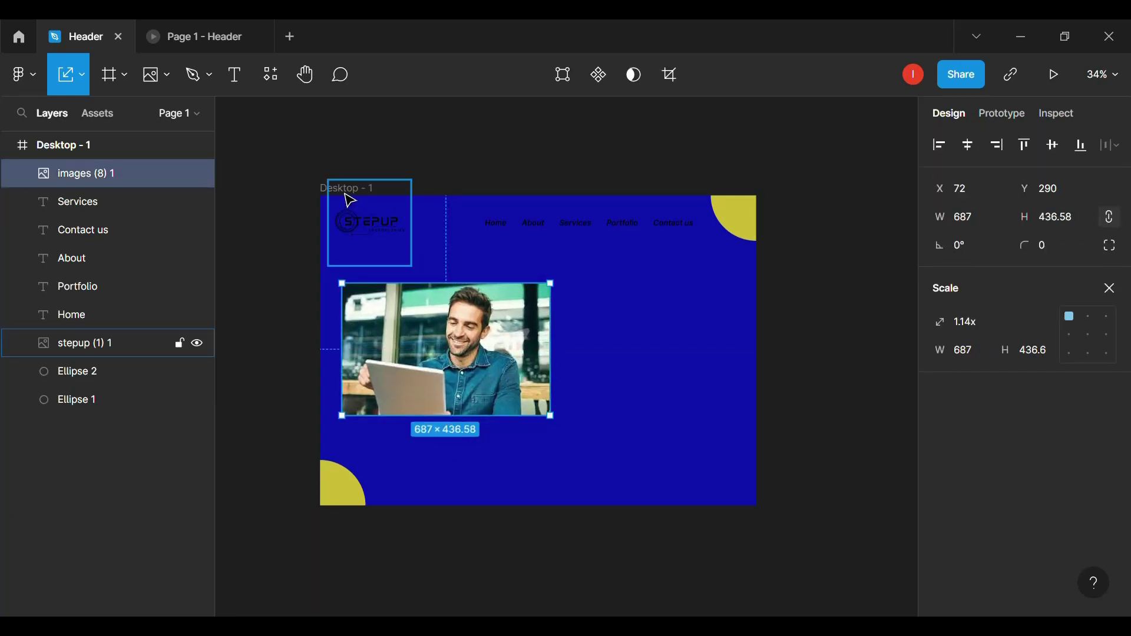
- Scale the whole desktop frame down together with its contents
left_click(409, 482)
left_click(82, 75)
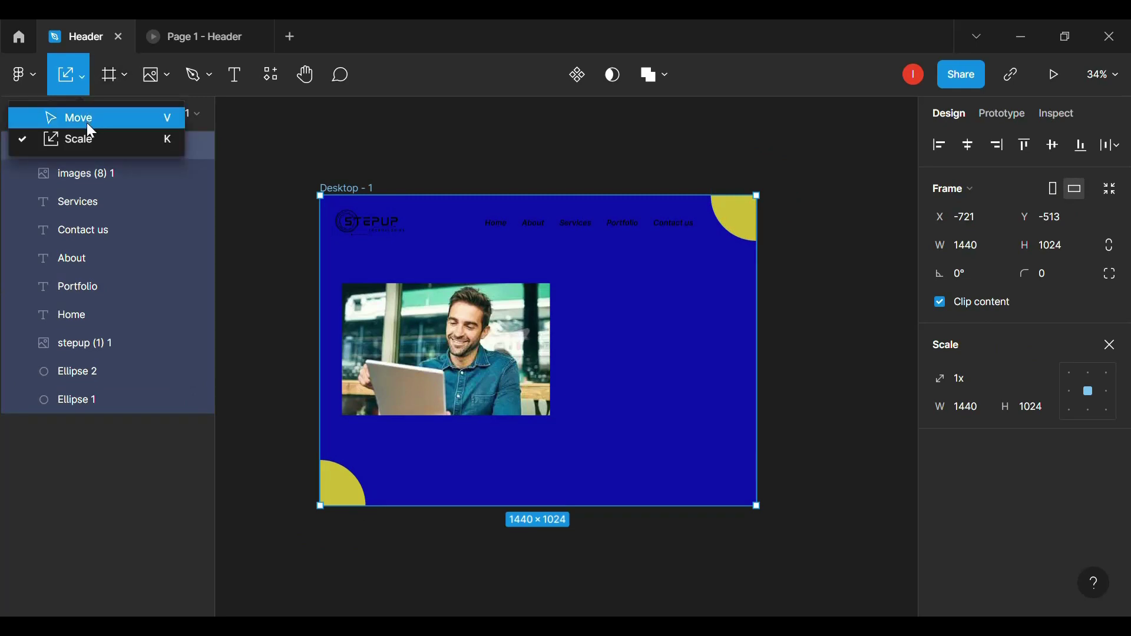
left_click_drag(758, 505, 634, 418)
left_click(521, 452)
scroll(523, 453, "up", 3)
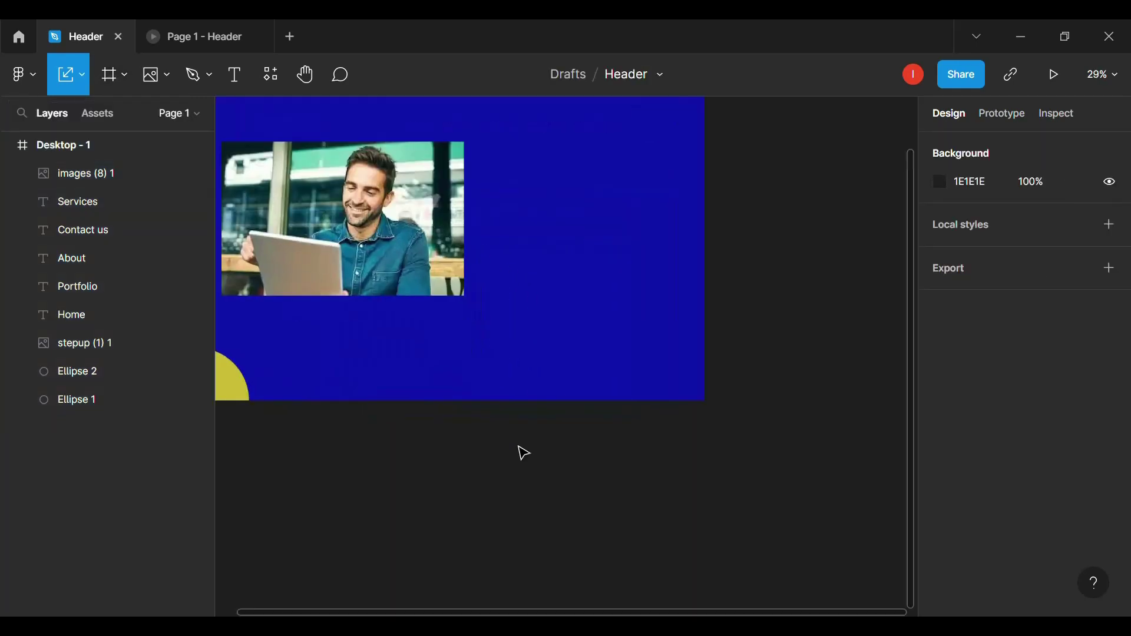
- Scale the office photo down slightly, keeping its upper-left corner in place, and deselect it
scroll(525, 453, "up", 1)
scroll(524, 452, "left", 5)
scroll(525, 453, "up", 3)
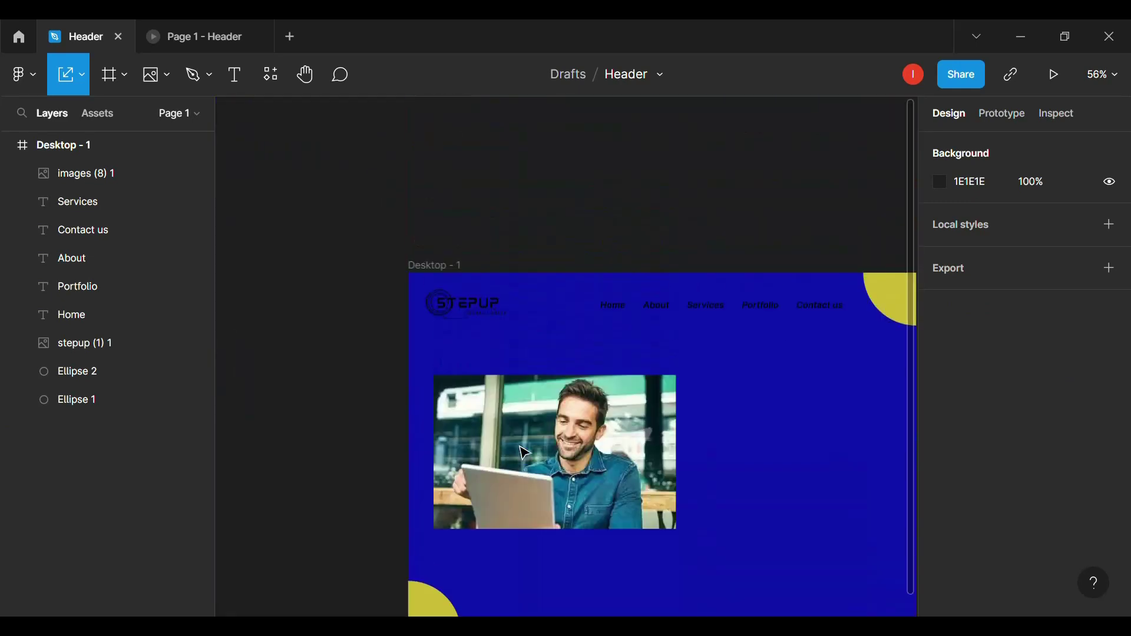
scroll(525, 453, "down", 2)
scroll(524, 453, "right", 2)
left_click(446, 374)
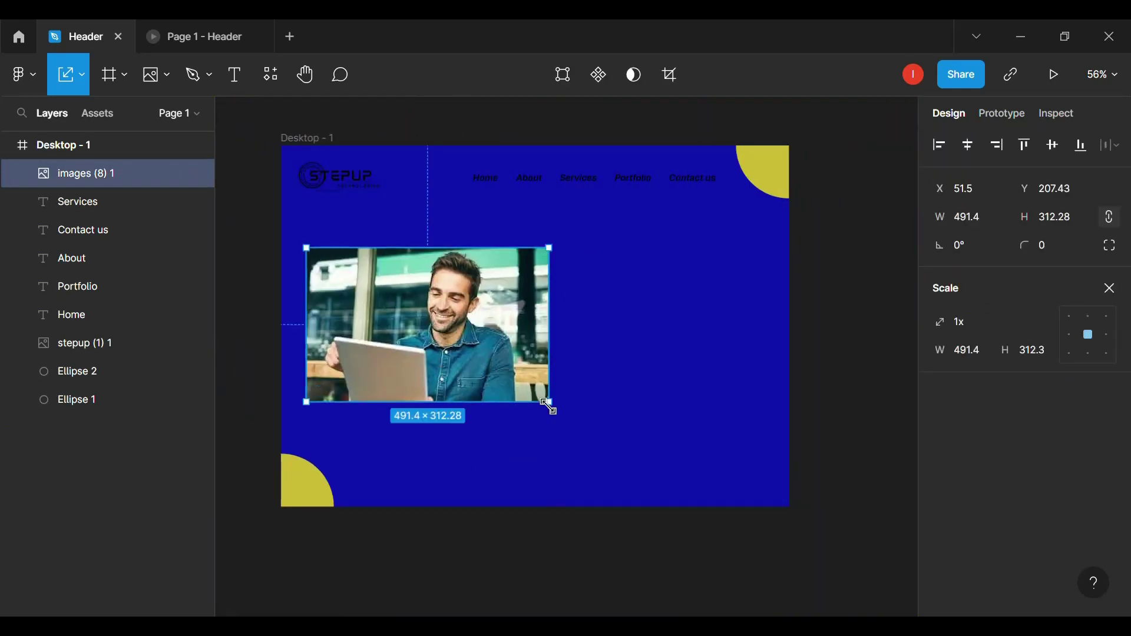
left_click_drag(550, 406, 531, 392)
left_click(412, 462)
- Shorten the desktop frame to about 672 high by raising its bottom edge, without scaling its contents
left_click(85, 83)
left_click(86, 121)
left_click(331, 140)
left_click_drag(728, 508, 731, 479)
- Copy the upper-right circle's width and apply it to the lower-left circle so that it is 214.58 × 214.58
left_click(299, 472)
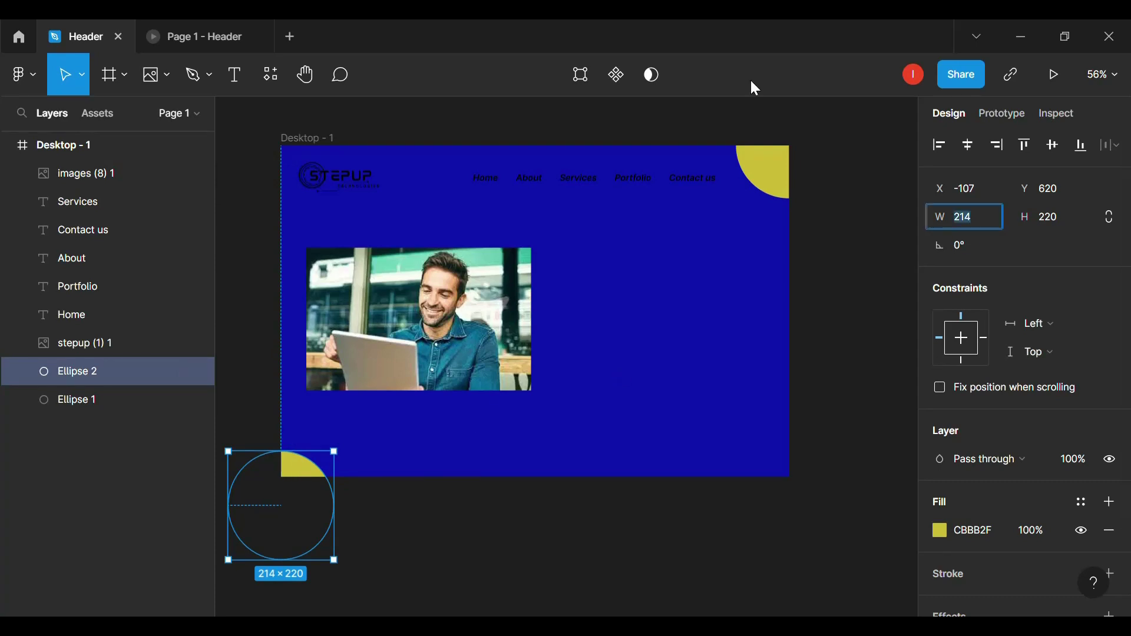
left_click(777, 179)
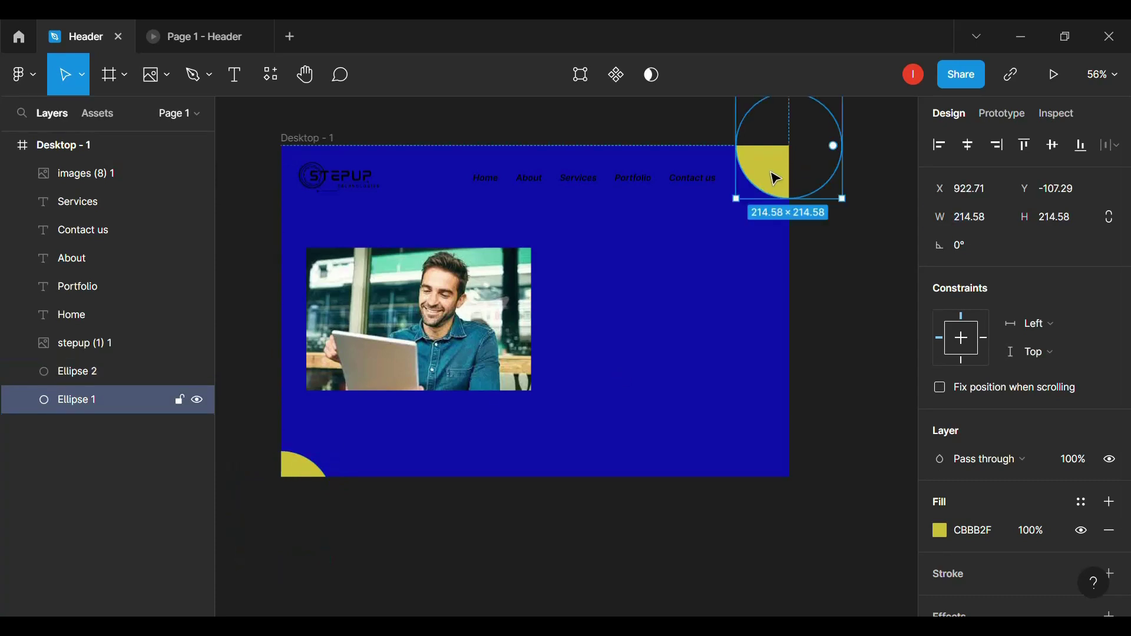
left_click(992, 222)
key("ctrl+c")
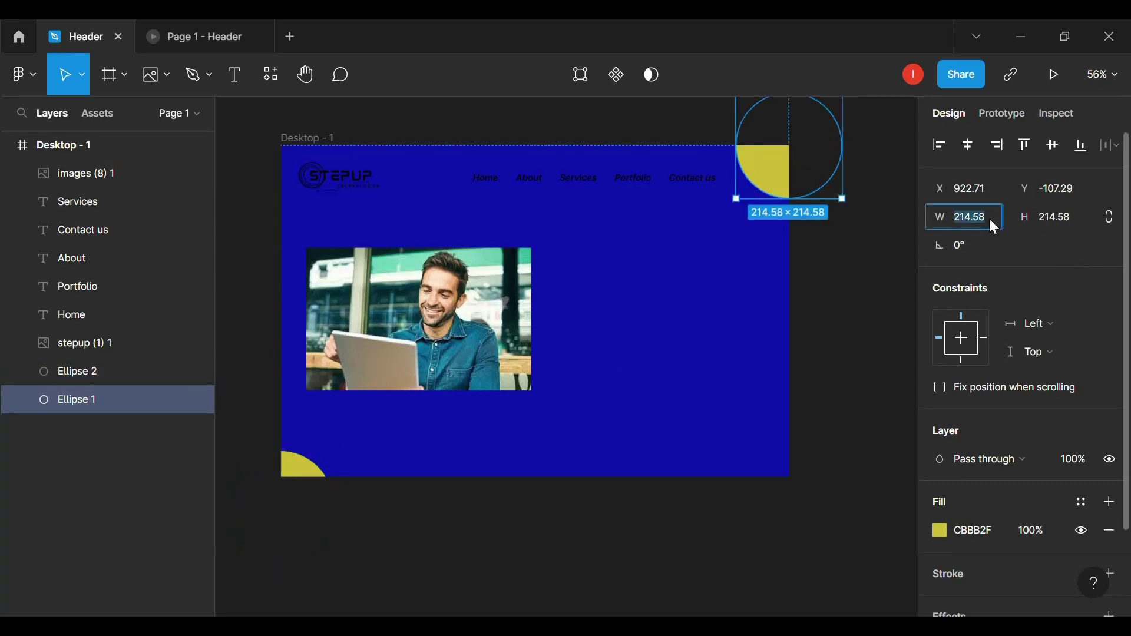
left_click(308, 473)
key("ctrl+v")
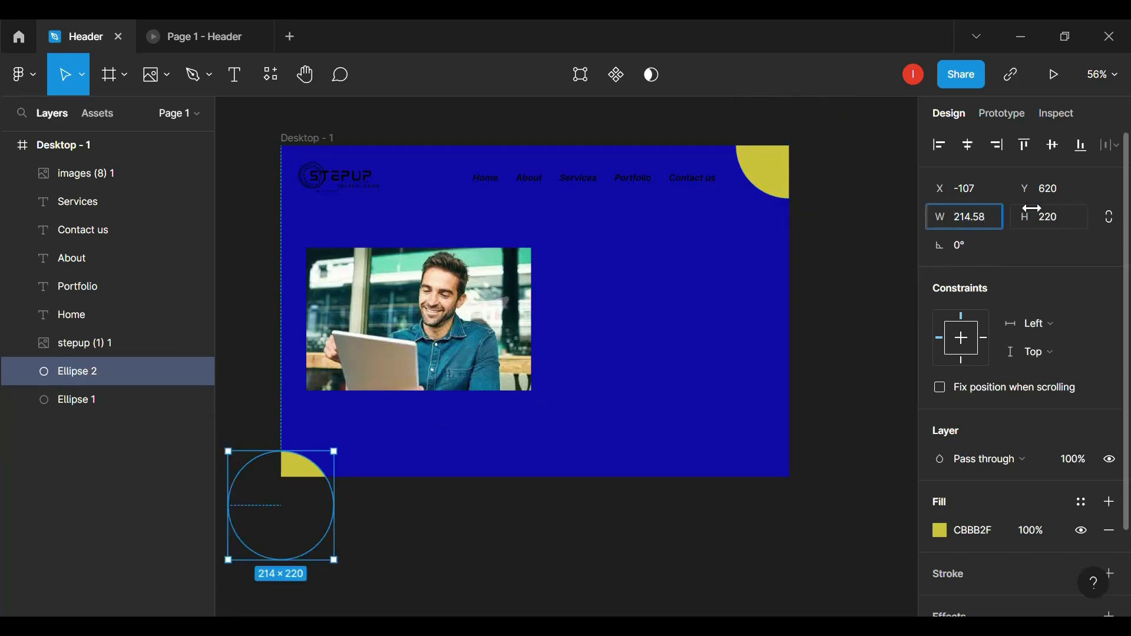
left_click(1055, 221)
key("super+v")
key("Return")
- Move the lower-left circle up to X -107, Y 565 on the frame's corner and compare it with the other circle
left_click_drag(291, 497, 288, 487)
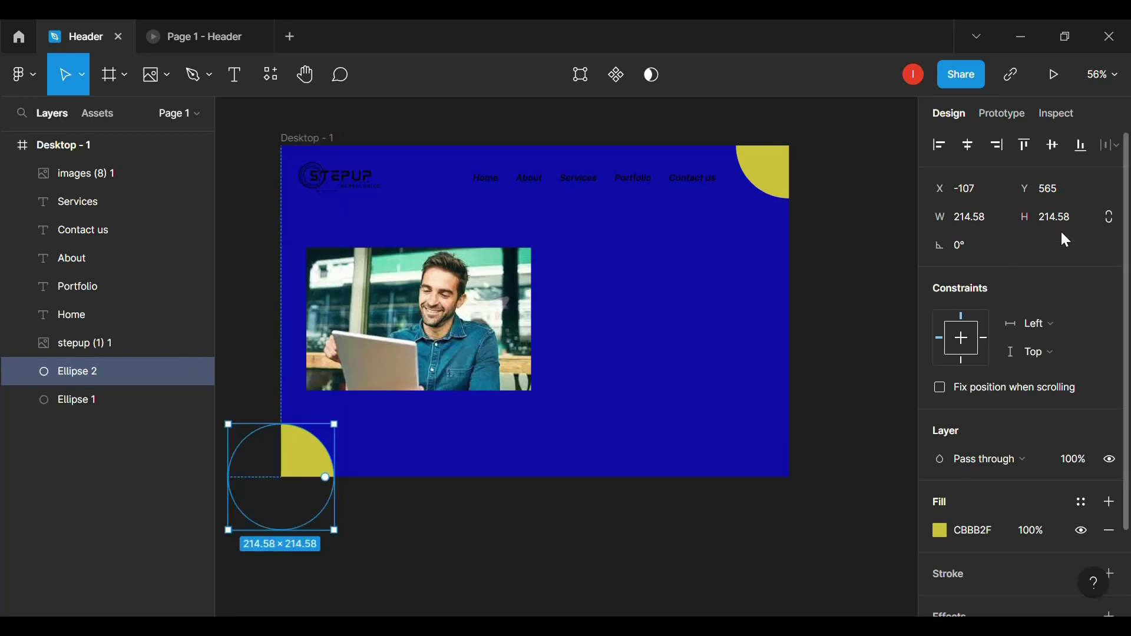
left_click(756, 174)
left_click(298, 470)
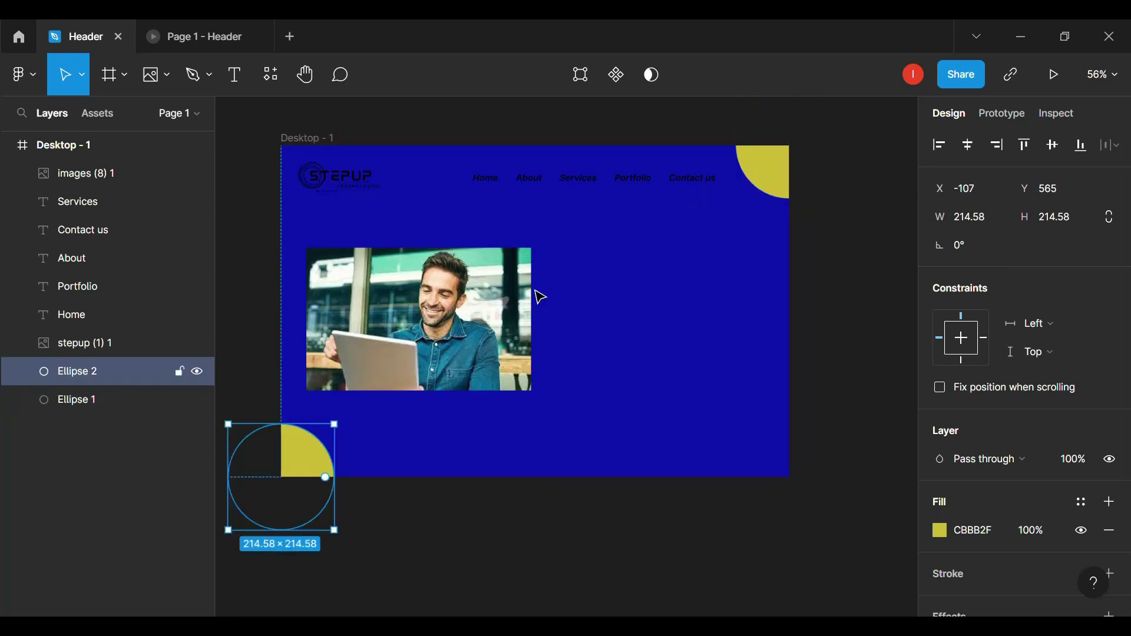
left_click(670, 513)
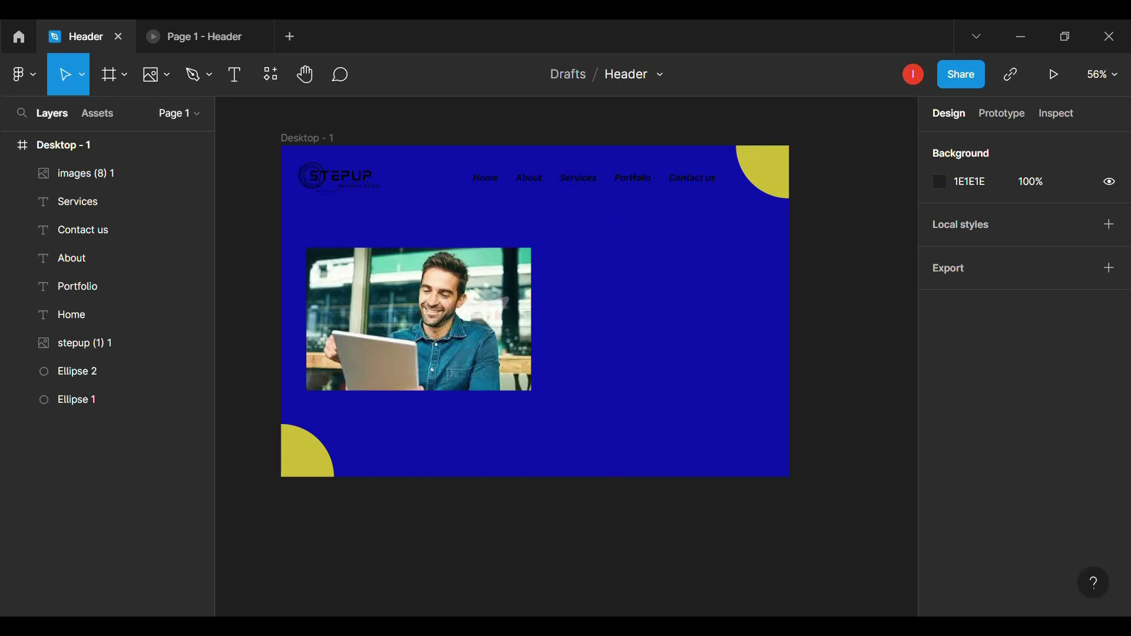
- Run the Content Reel plugin on the desktop frame and open its Lorem Ipsum (short) text
right_click(642, 372)
mouse_move(696, 465)
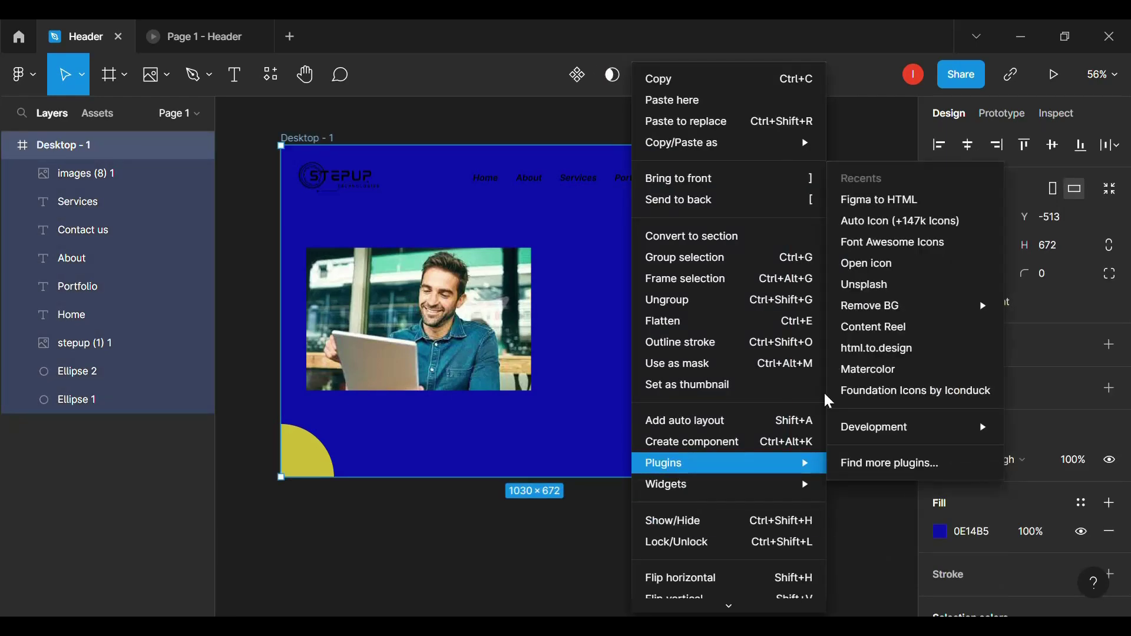
left_click(894, 330)
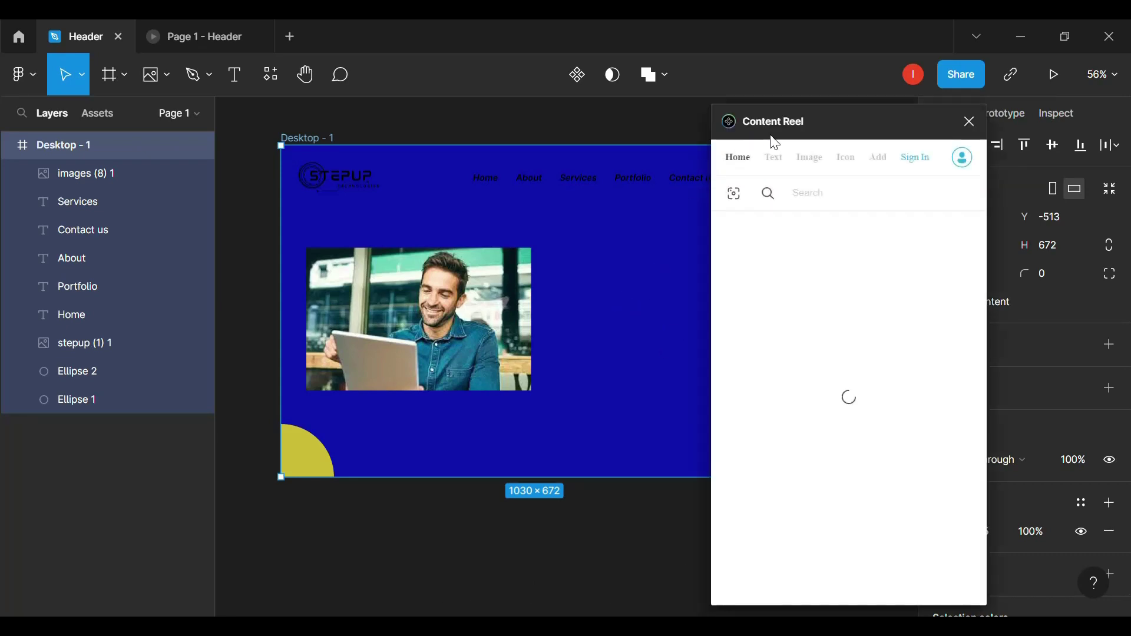
left_click(780, 167)
left_click(858, 288)
left_click(847, 508)
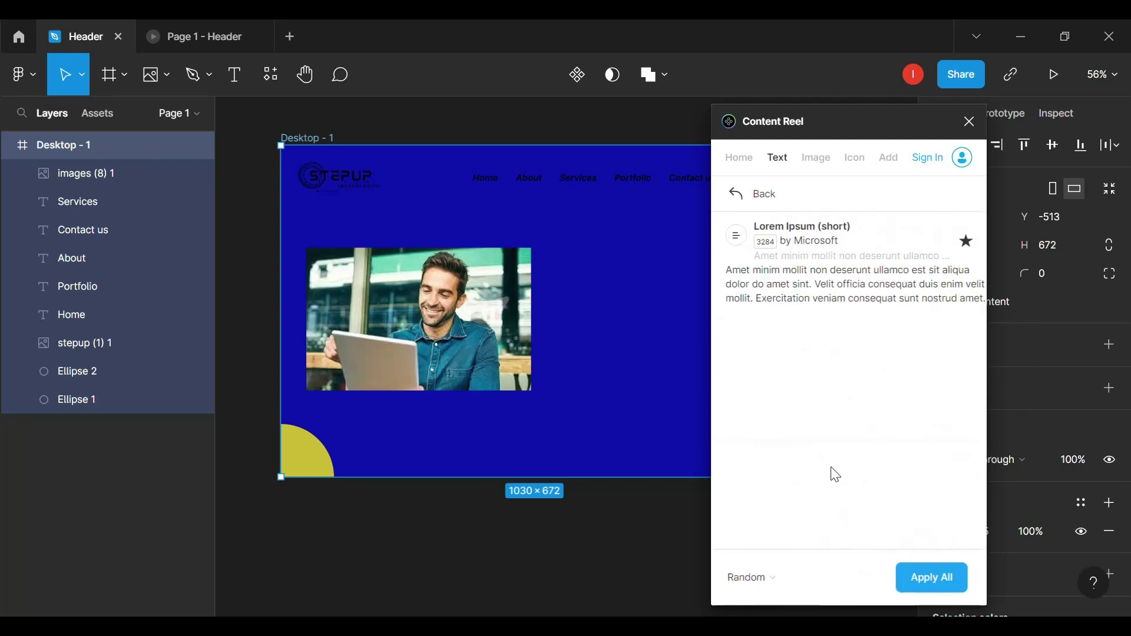
- Copy the full sample paragraph from Content Reel and close the plugin
left_click_drag(984, 302, 721, 278)
key("ctrl+c")
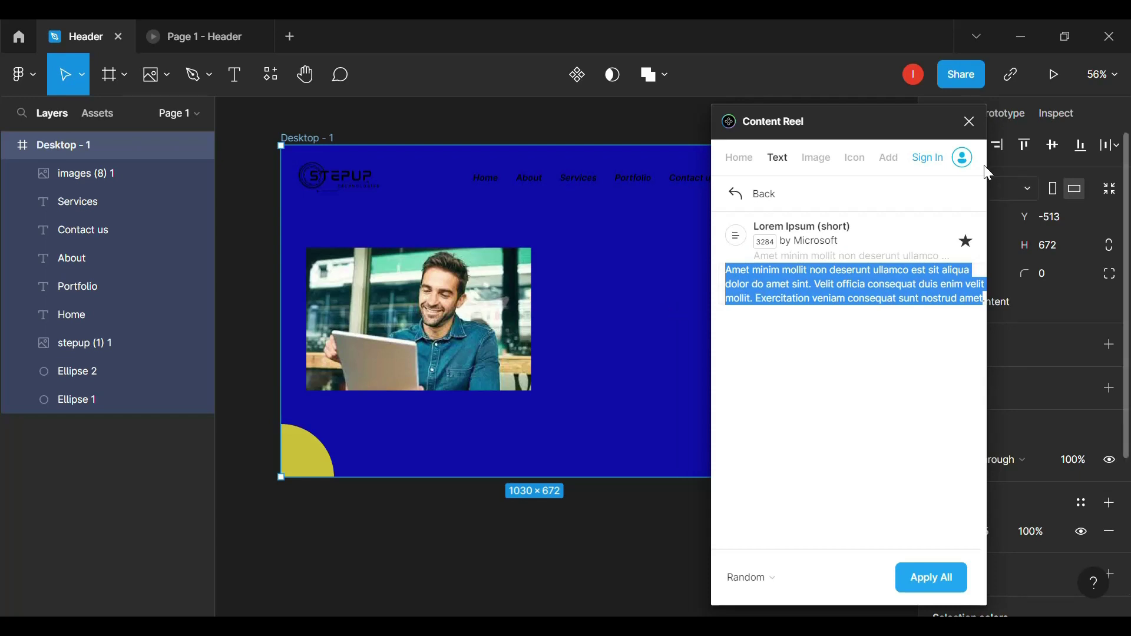
left_click(970, 122)
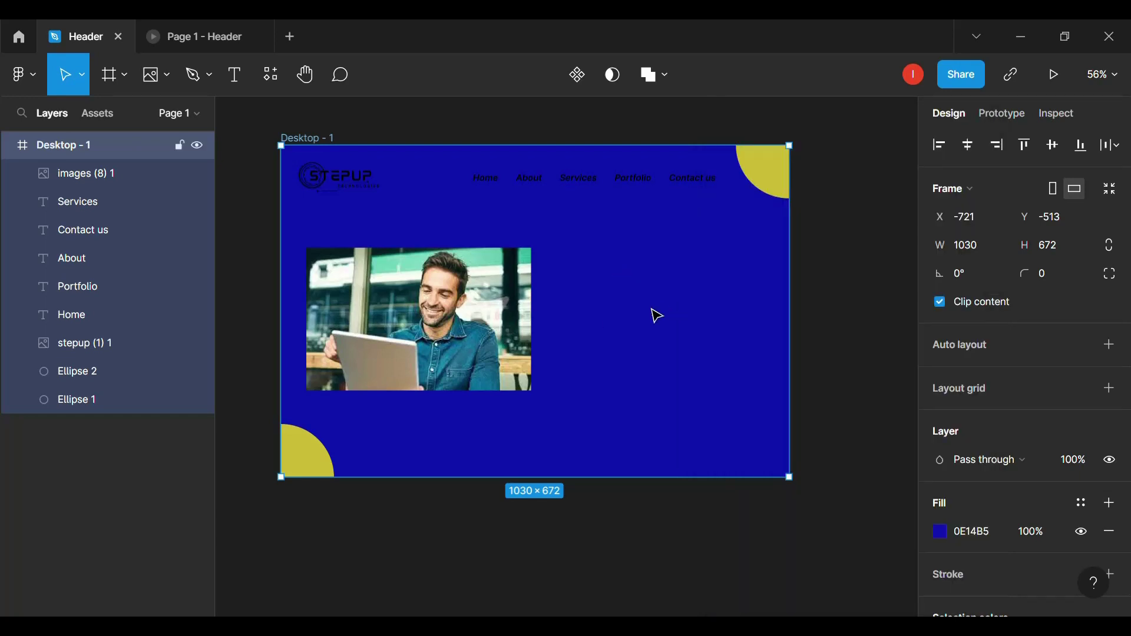
- Place the copied paragraph in a new text layer beside the photo at X 610, Y 203
key("ctrl+v")
key("Delete")
key("t")
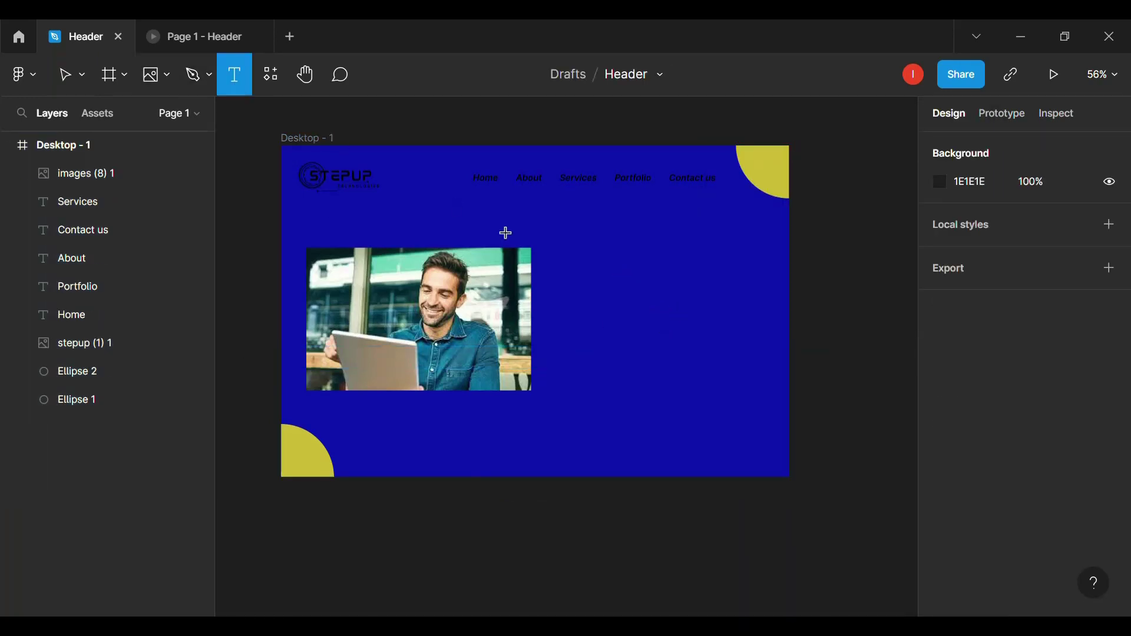
left_click(583, 246)
key("ctrl+v")
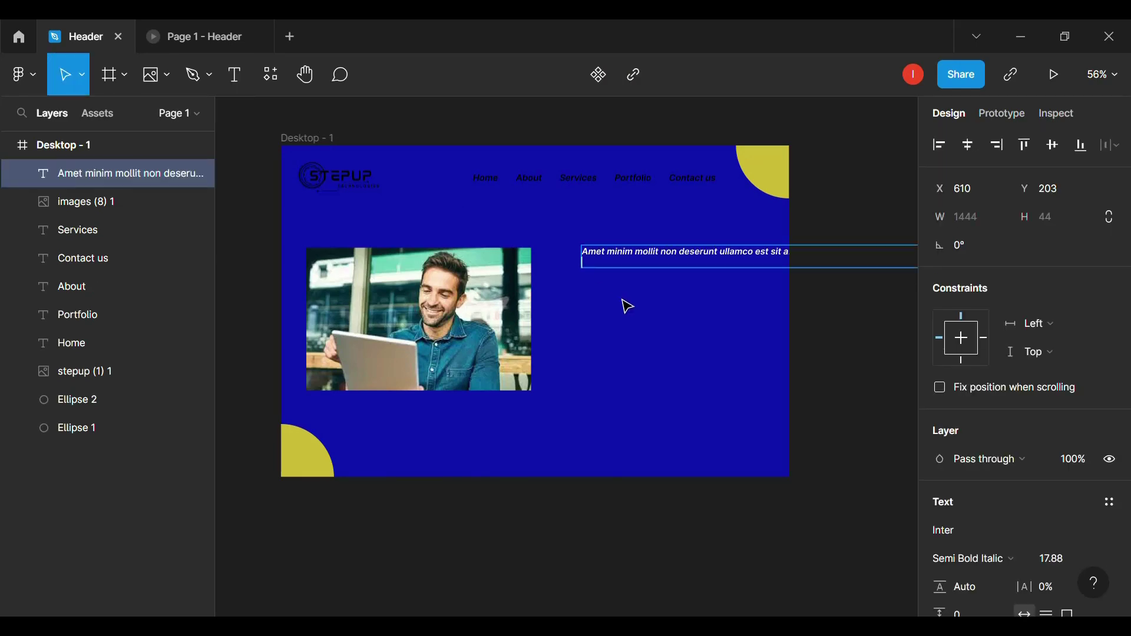
- Break the paragraph into four lines after "ullamco est", "Velit officia" and "Exercitation"
left_click(772, 254)
key("Return")
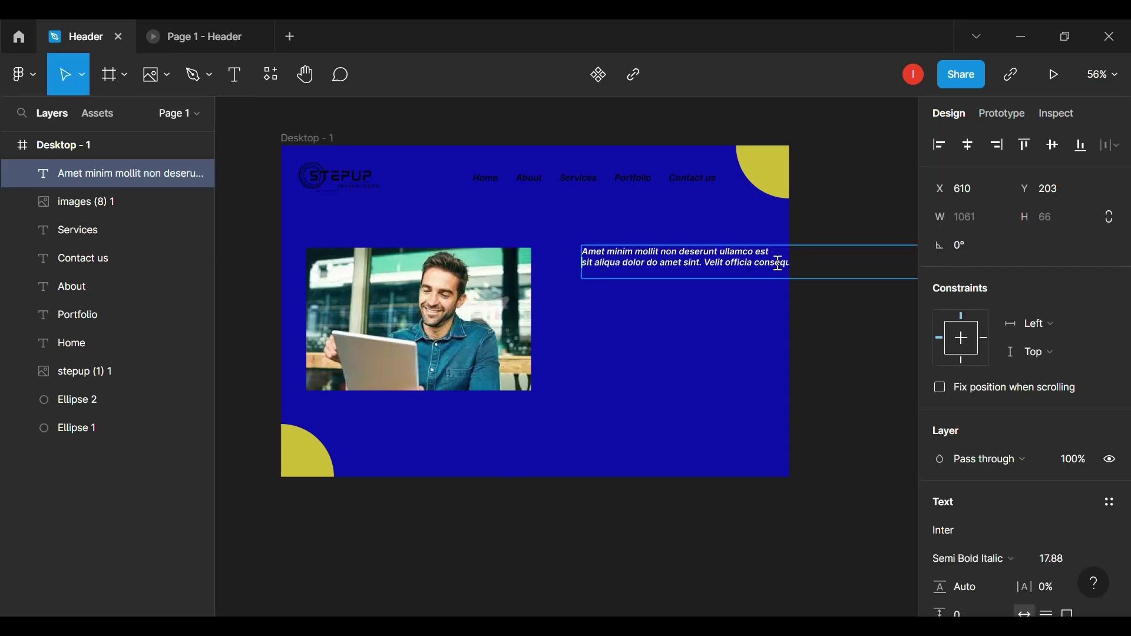
left_click(756, 263)
key("Return")
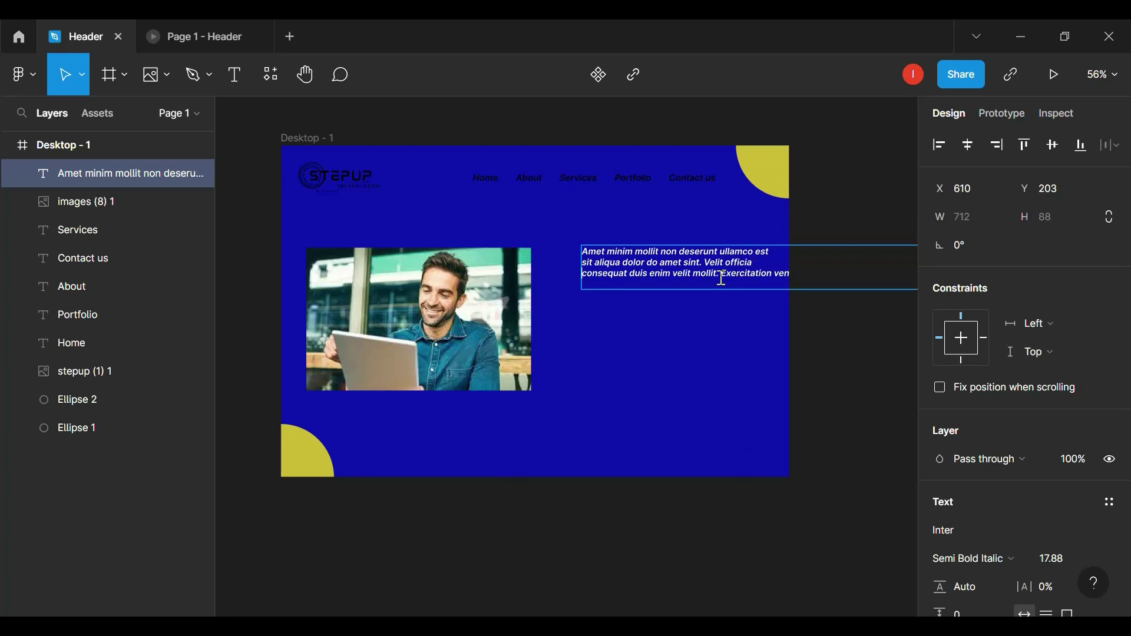
key("Return")
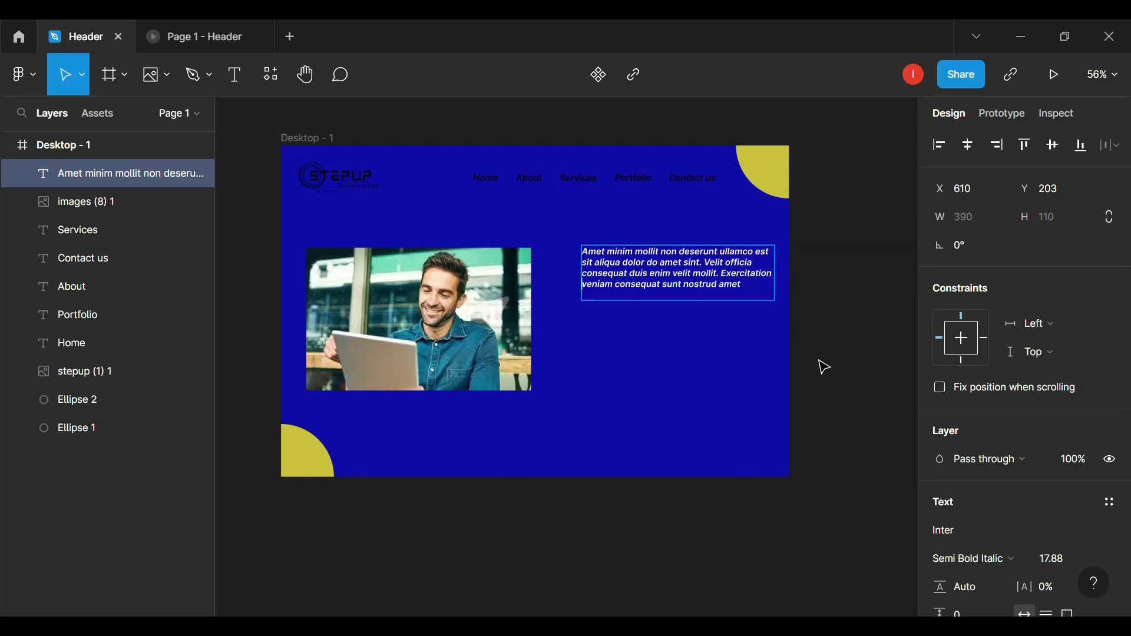
key("Escape")
key("Escape")
- Append a second copy of the sample paragraph at the end of the text layer
left_click(748, 293)
key("Return")
left_click(745, 284)
key("ctrl+v")
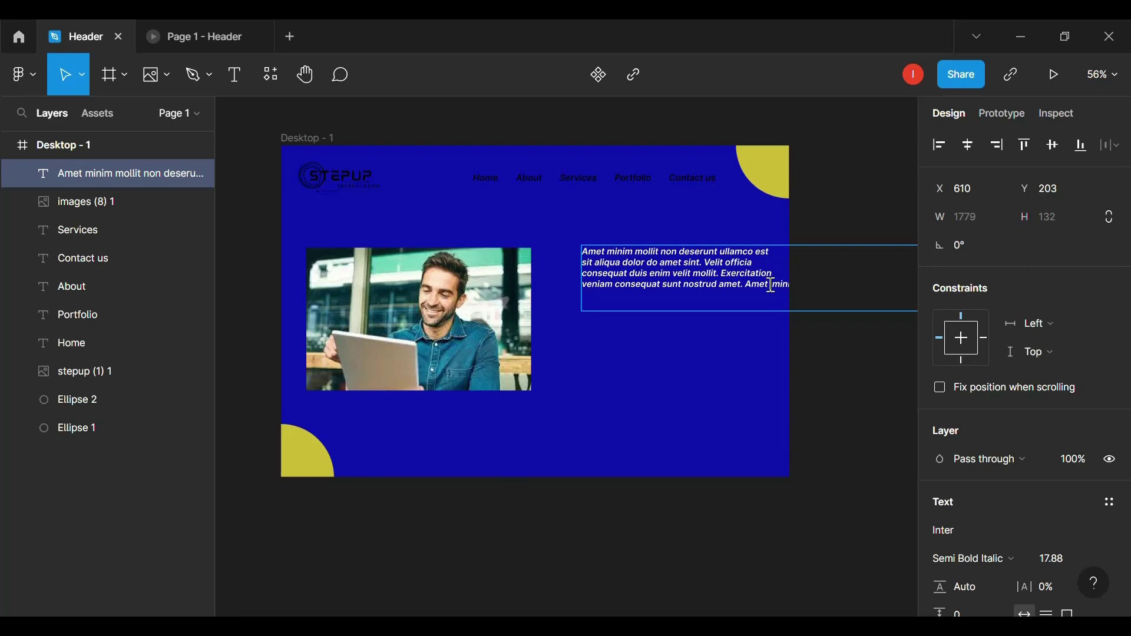
- Break the appended text into lines after "Amet", "est sit", "Velit officia" and "Exercitation"
key("Return")
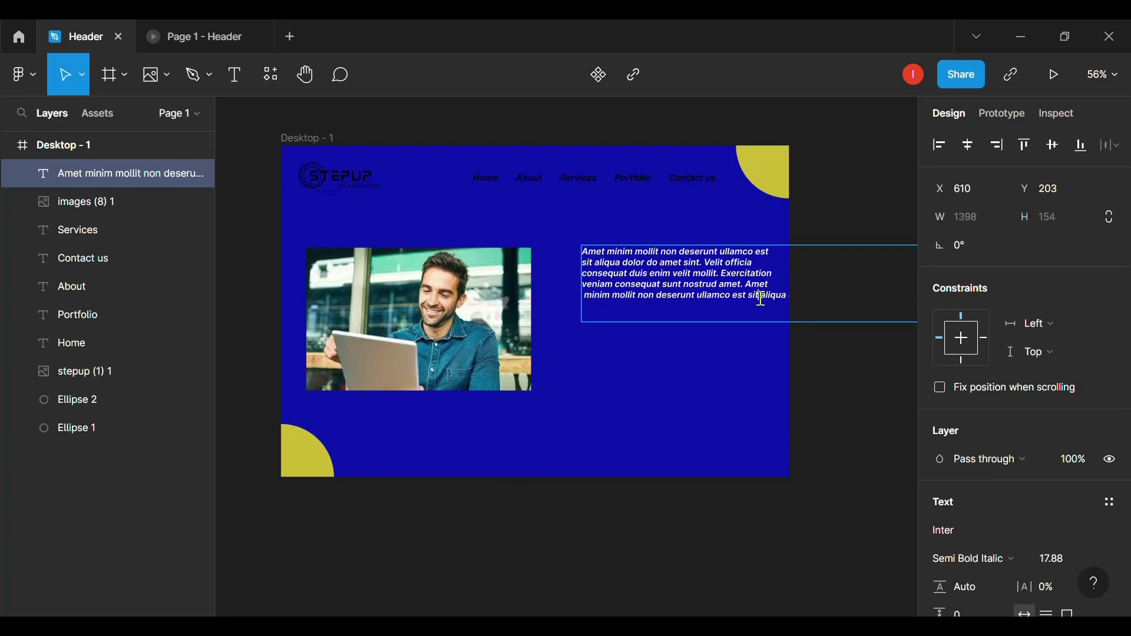
left_click(761, 300)
key("Return")
left_click(745, 305)
key("Return")
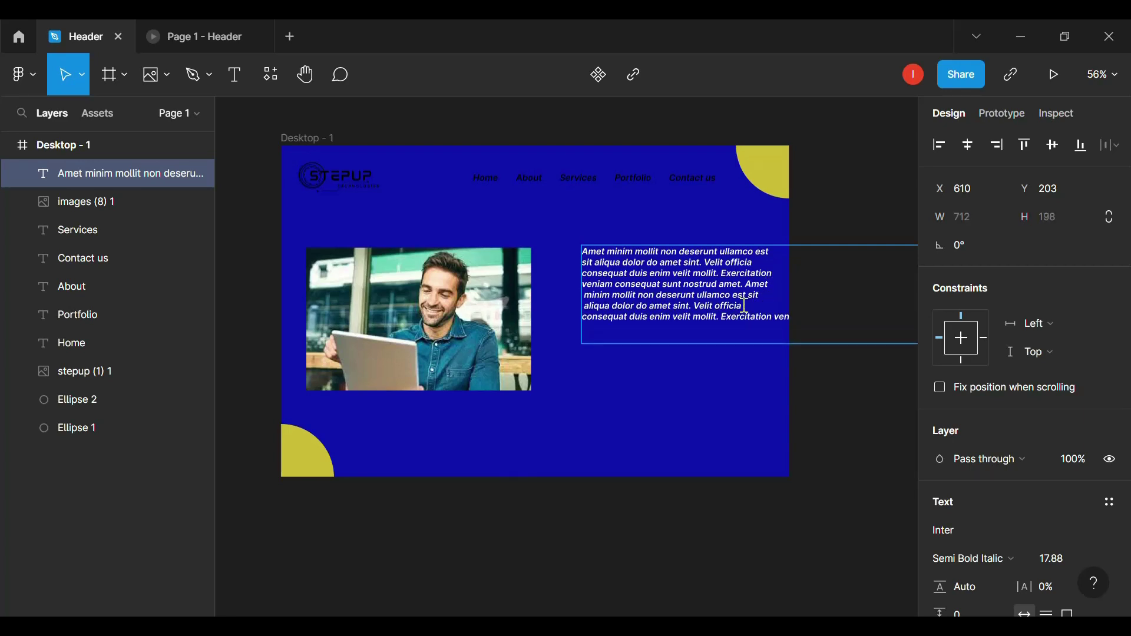
left_click(773, 316)
key("Return")
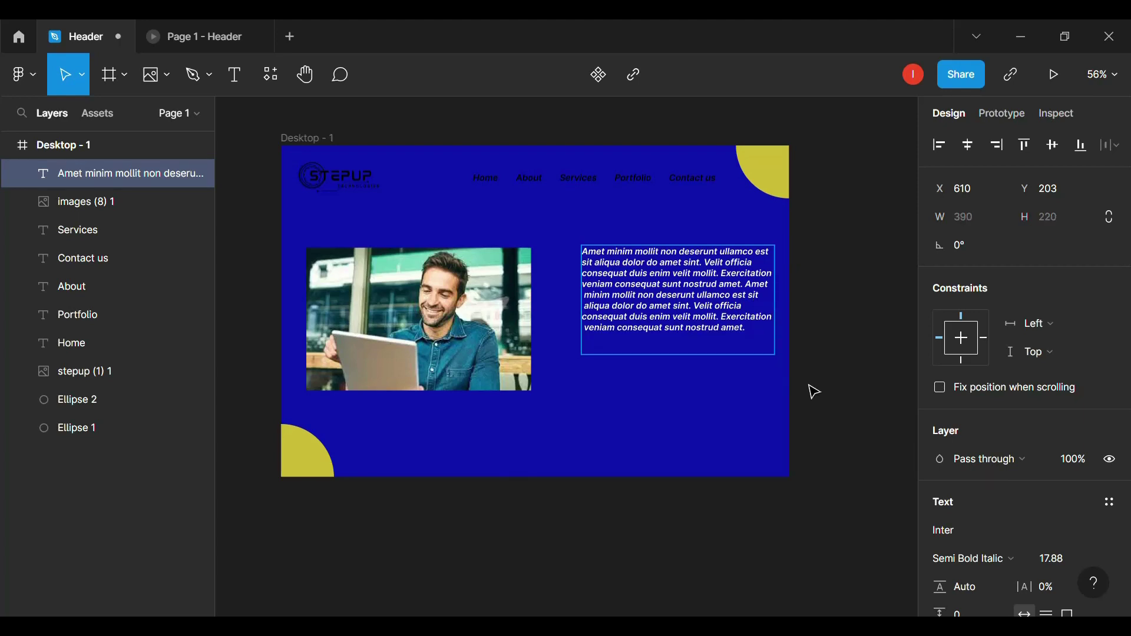
key("Escape")
- Resize the paragraph's text box to 392 × 201 and move it to X 574, Y 230
mouse_move(778, 354)
left_mouse_down()
mouse_move(760, 338)
mouse_move(771, 371)
mouse_move(778, 351)
left_mouse_up()
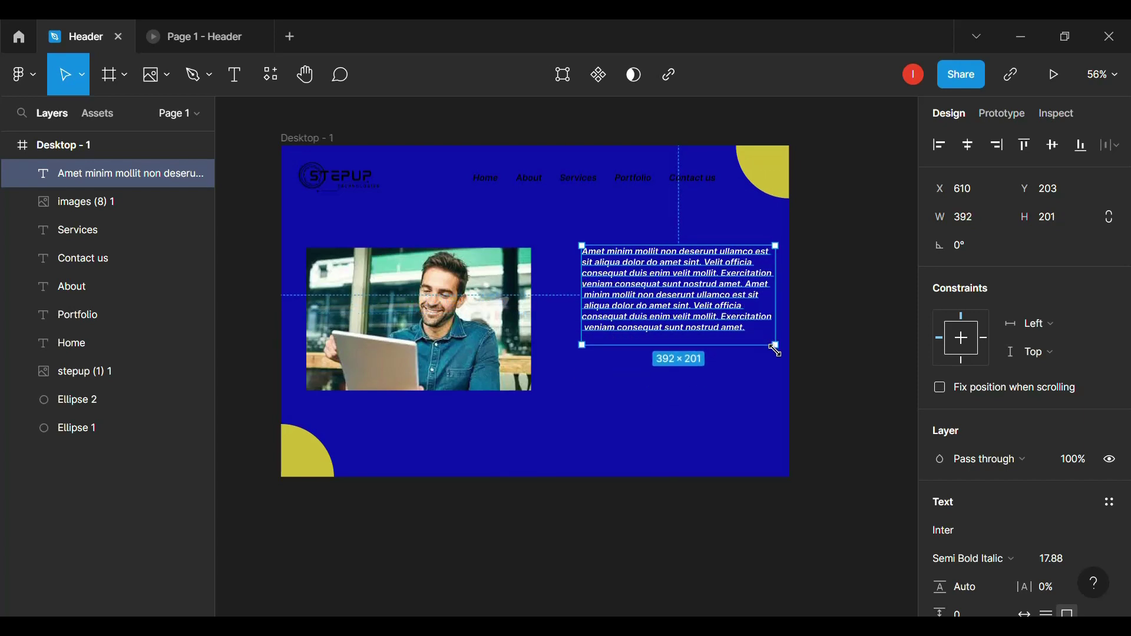
left_click(762, 390)
left_click_drag(709, 324, 691, 336)
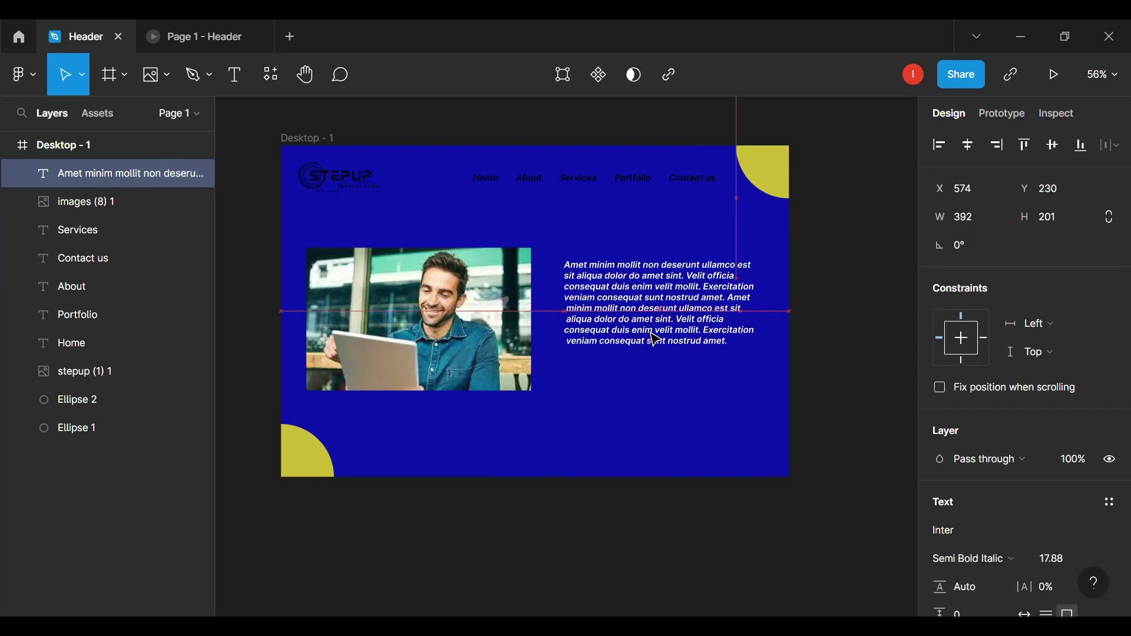
- Try font size 20 and a taller text box for the paragraph, and undo both changes
left_click(1078, 562)
key("Return")
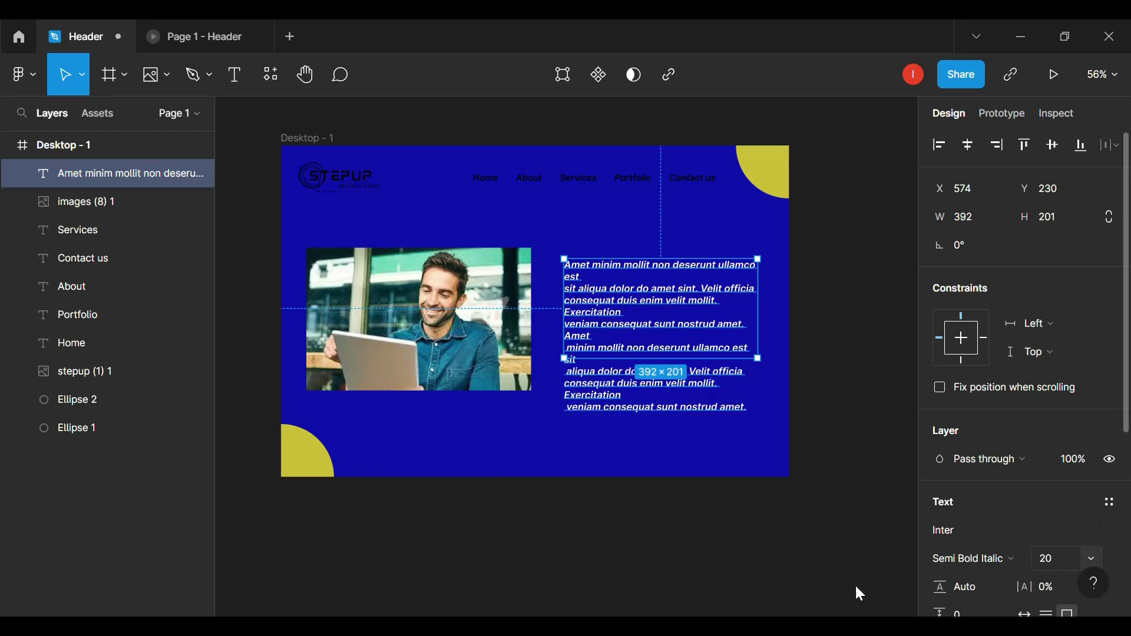
left_click_drag(747, 361, 747, 387)
key("ctrl+z")
key("ctrl+z")
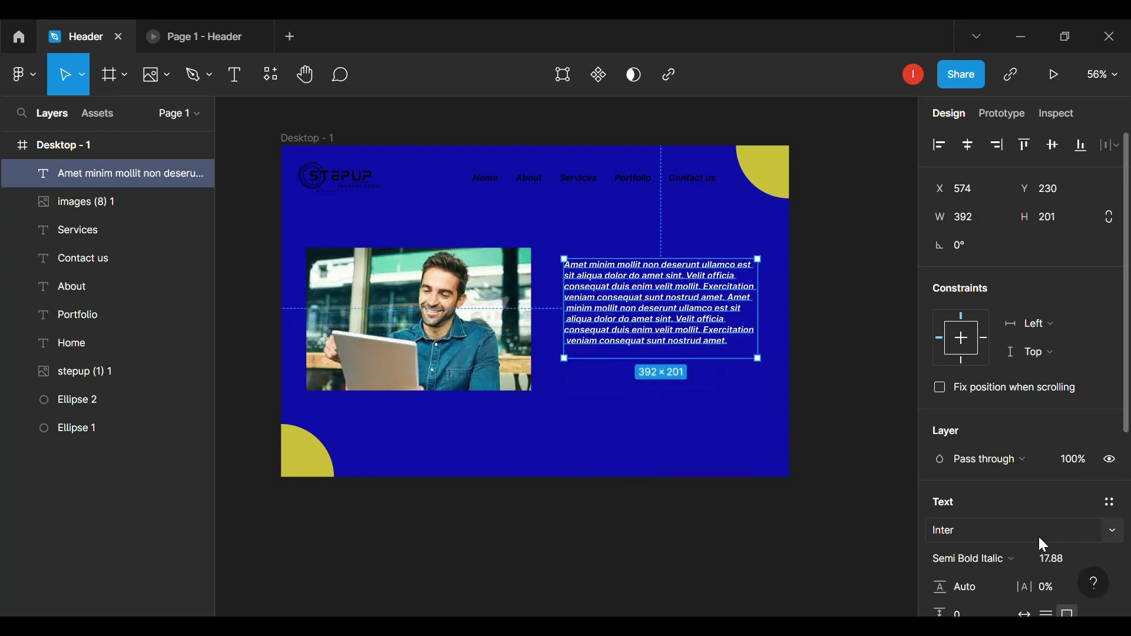
- Set the paragraph's fill to black (000000) and check the header in the prototype preview
left_click(642, 470)
left_click(692, 342)
scroll(981, 560, "down", 3)
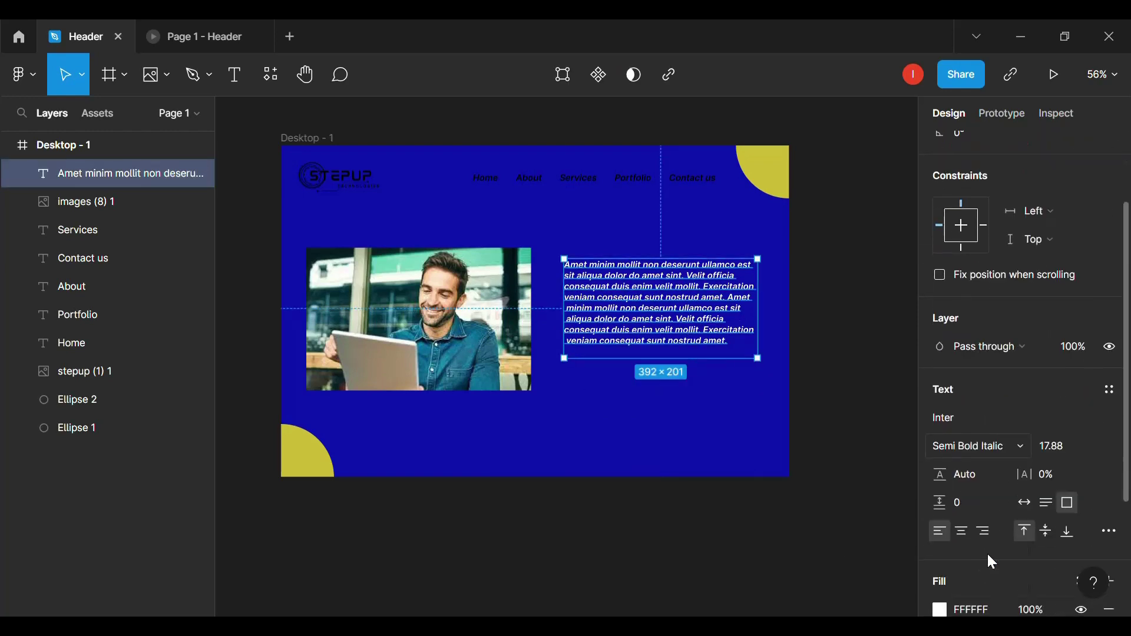
left_click(943, 567)
left_click_drag(725, 273, 792, 410)
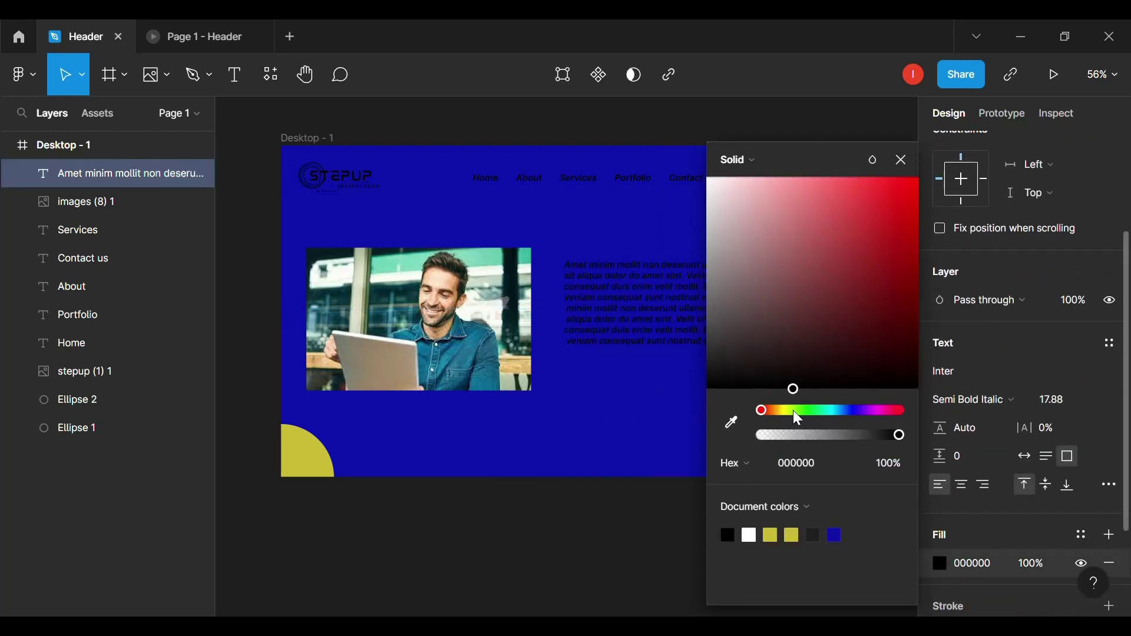
left_click(233, 28)
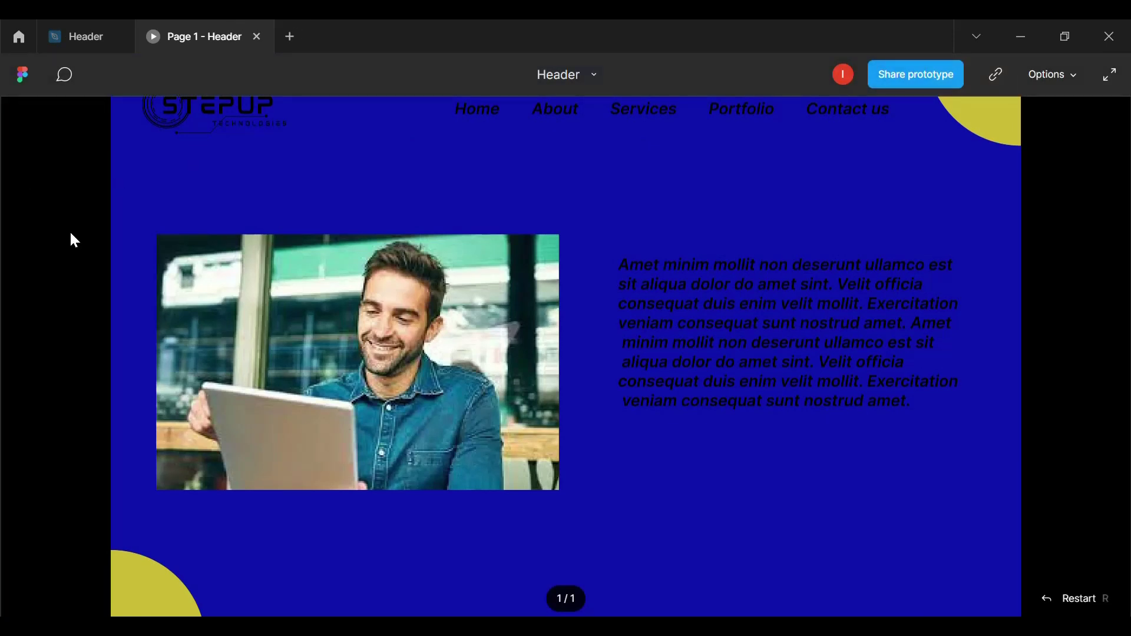
left_click(80, 22)
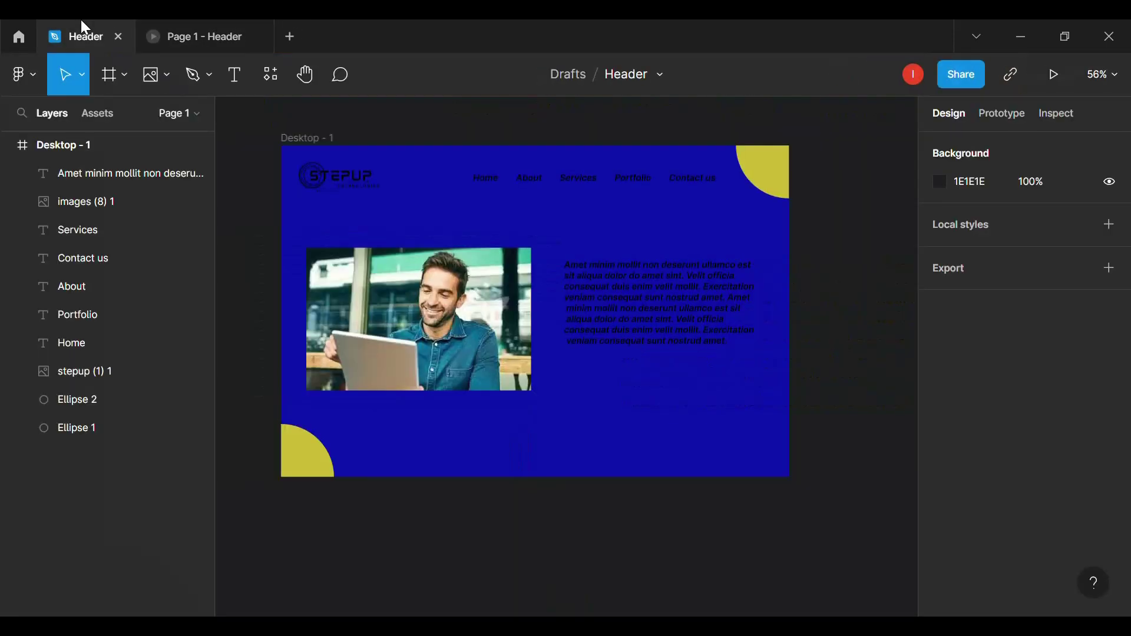
- Switch to the browser and search Google Images for "Header basic"
key("alt+Tab")
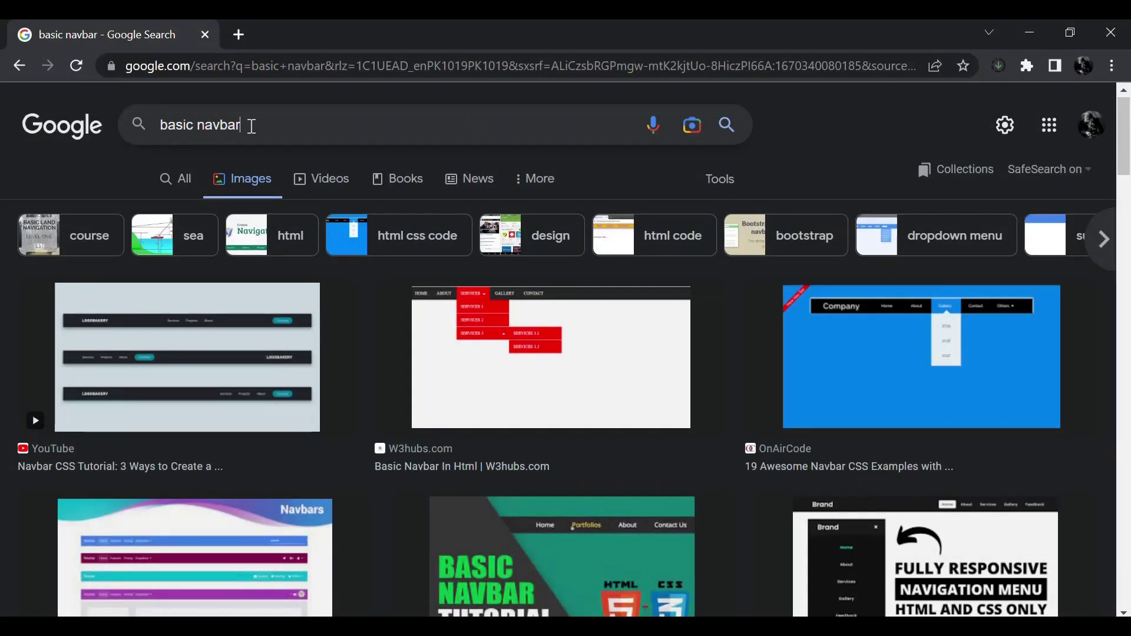
left_click(253, 125)
key("BackSpace")
key("BackSpace")
key("BackSpace")
key("BackSpace")
key("BackSpace")
key("BackSpace")
key("BackSpace")
key("BackSpace")
key("BackSpace")
key("BackSpace")
key("BackSpace")
key("BackSpace")
type("He")
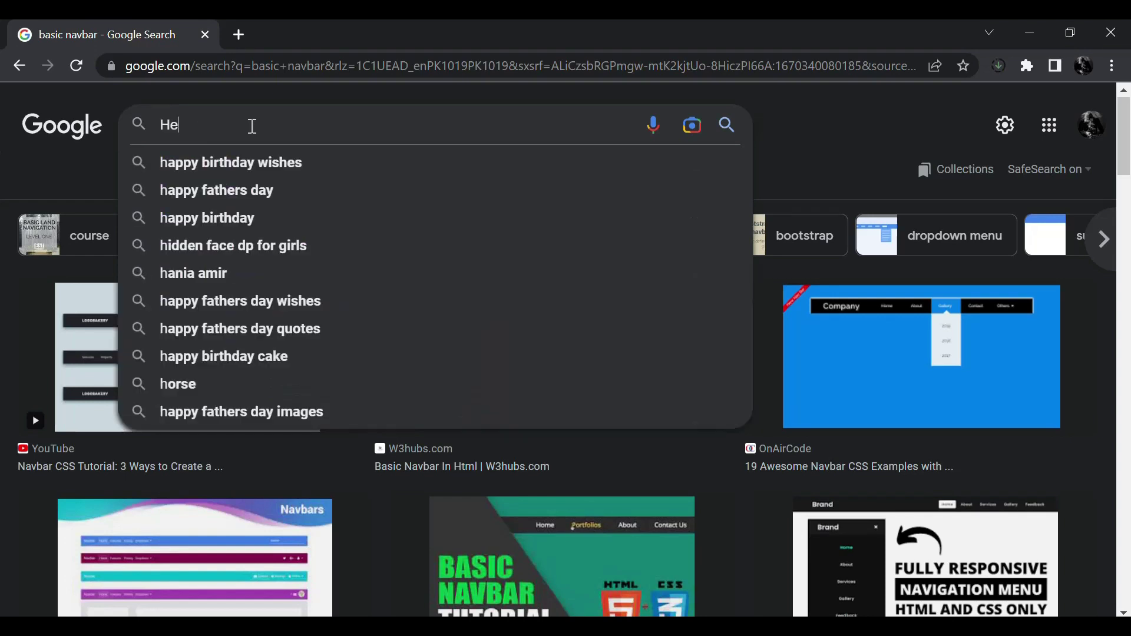
type("ader basic")
key("Return")
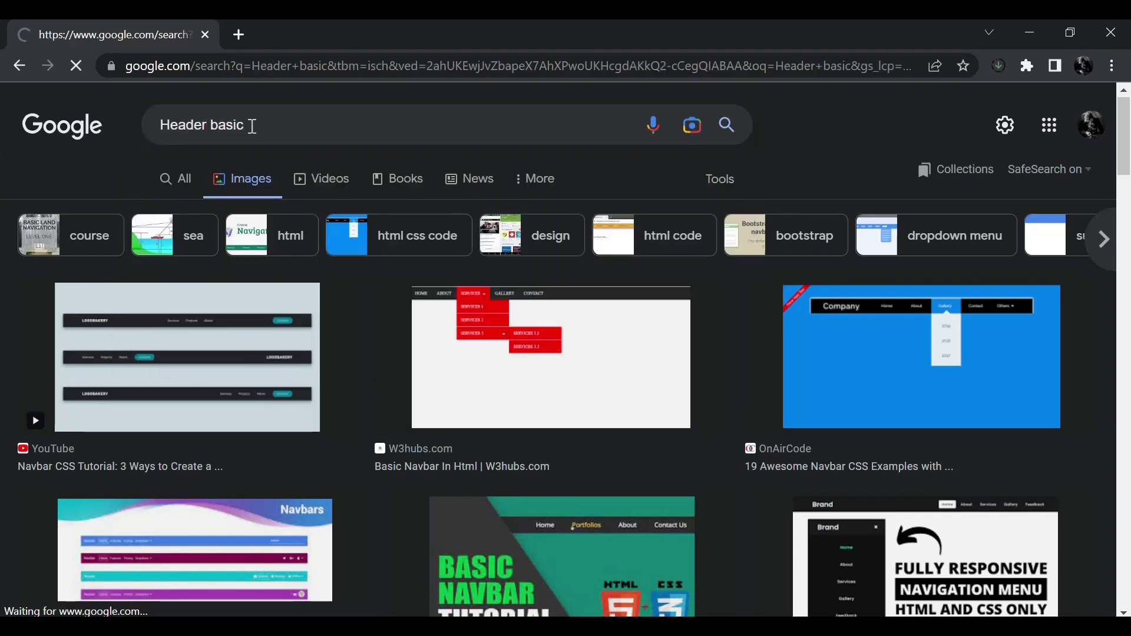
- Extend the Google Images search to "Header basic design in figma"
left_click(279, 126)
type("design in ")
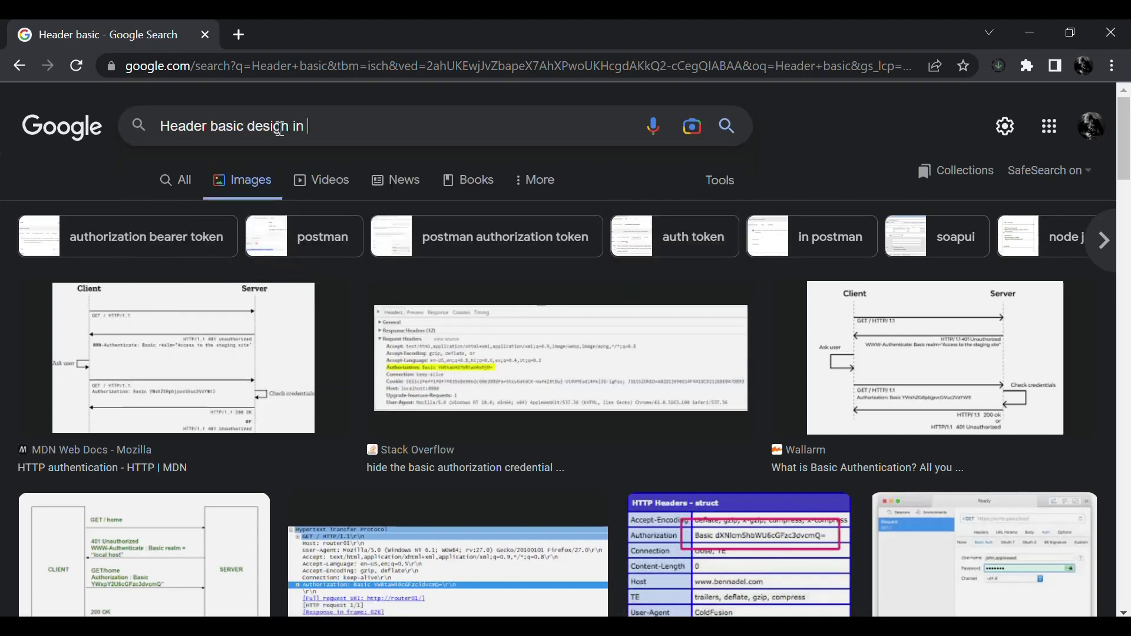
type("fogma")
key("Return")
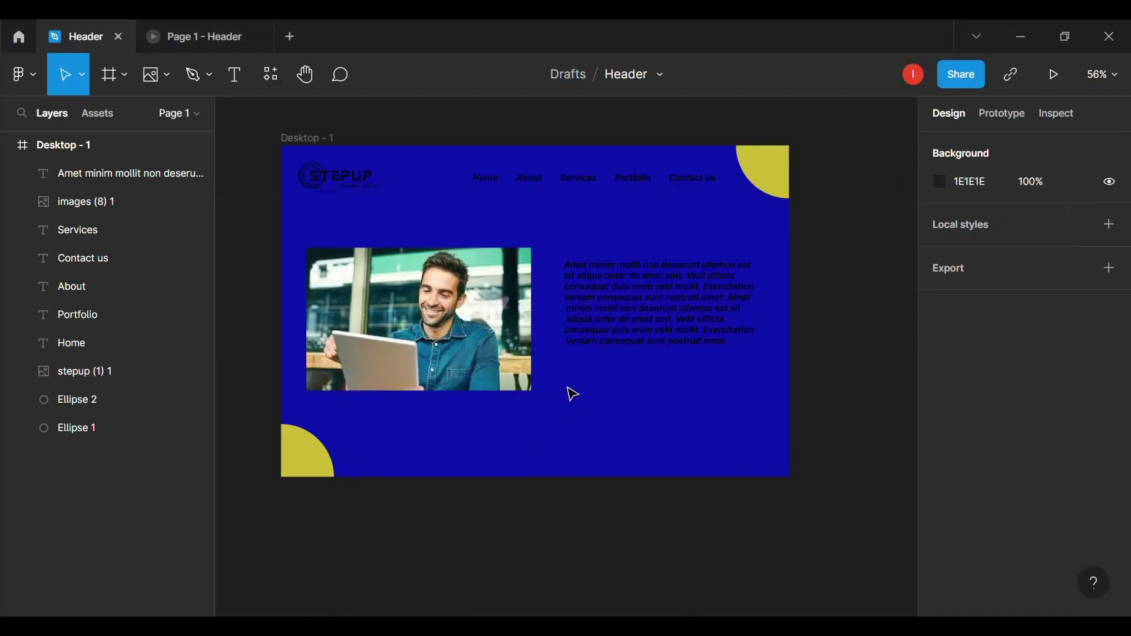
- Switch back to Figma and draw a rectangle about 127 × 38 below the paragraph
scroll(573, 394, "up", 3)
scroll(569, 389, "down", 3)
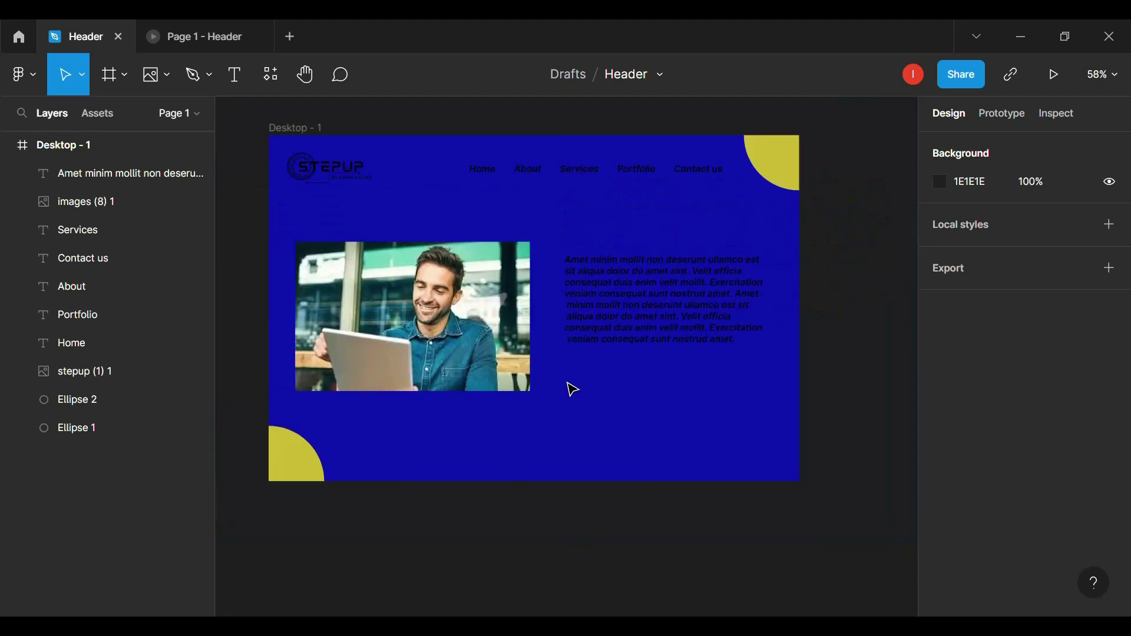
left_click(162, 76)
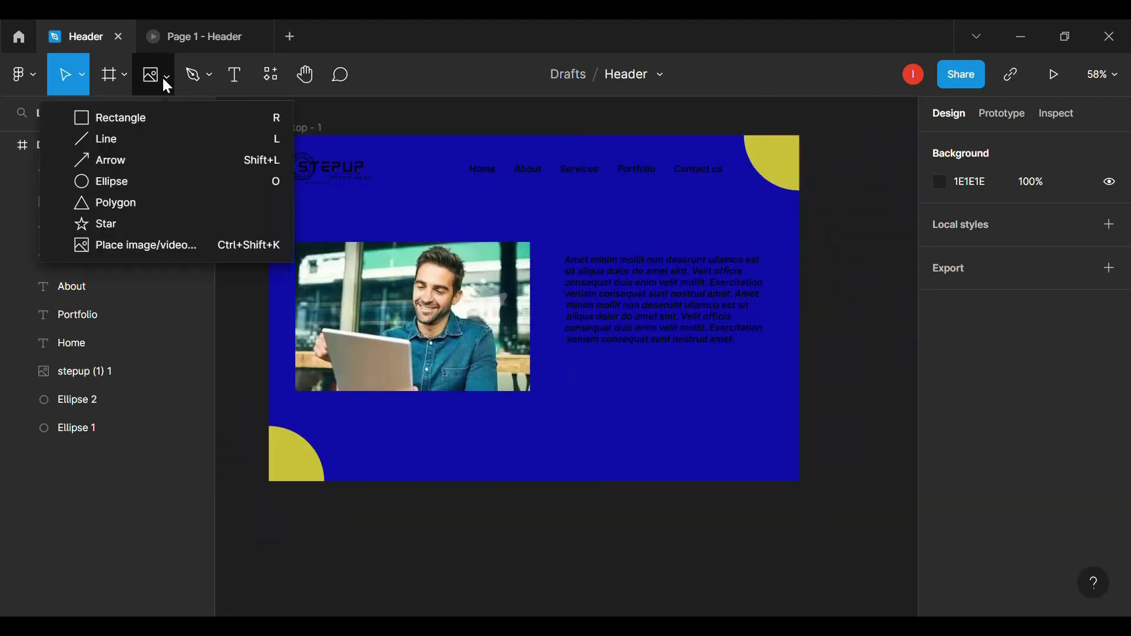
left_click(168, 74)
key("r")
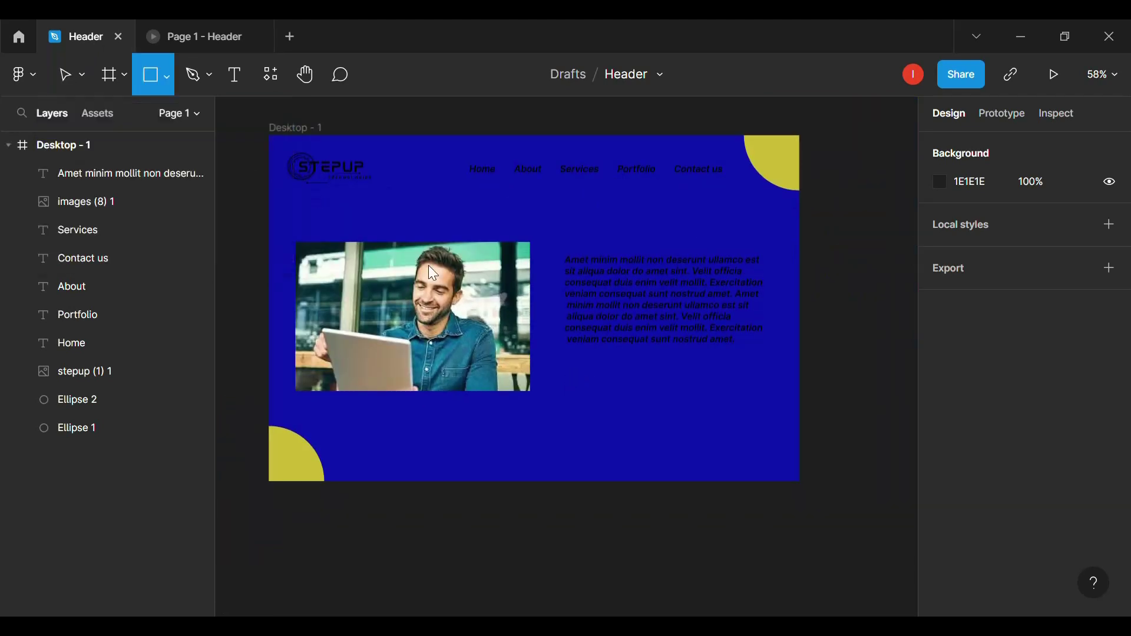
left_click_drag(569, 360, 640, 382)
left_click(621, 475)
left_click(619, 380)
- Resize the new rectangle to 120 wide and 40 high
left_click(973, 219)
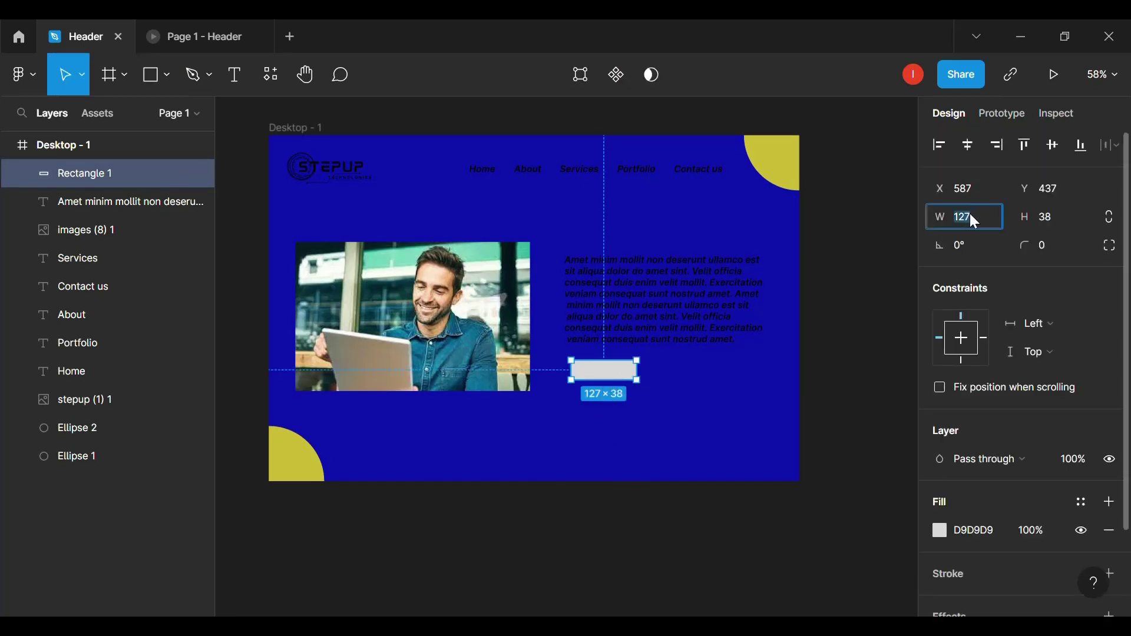
left_click(1054, 222)
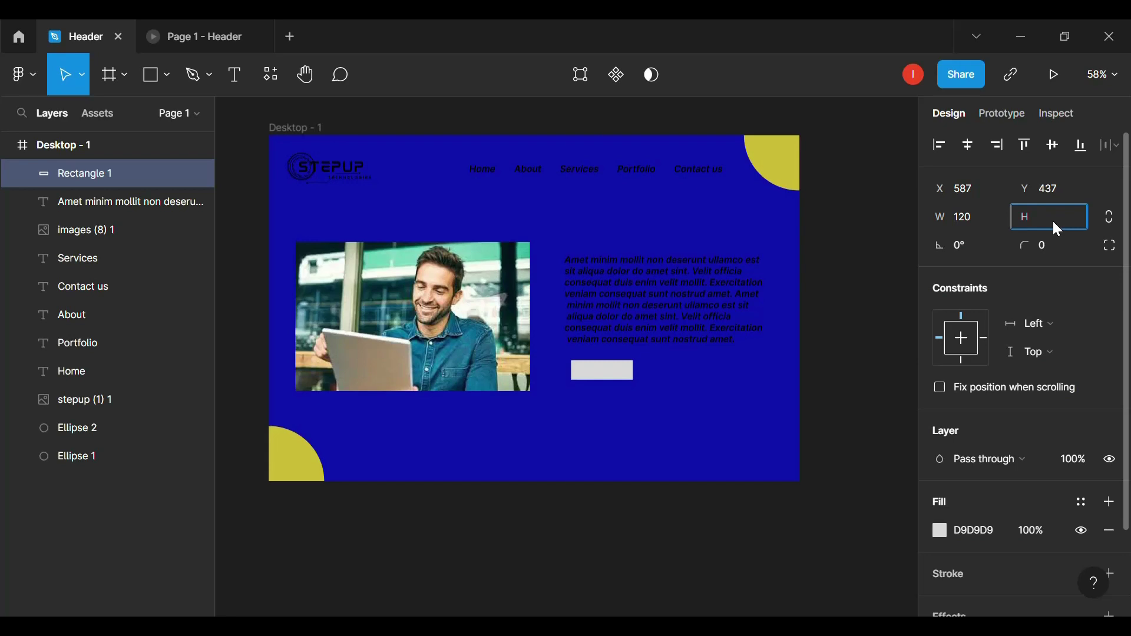
type("40")
key("Return")
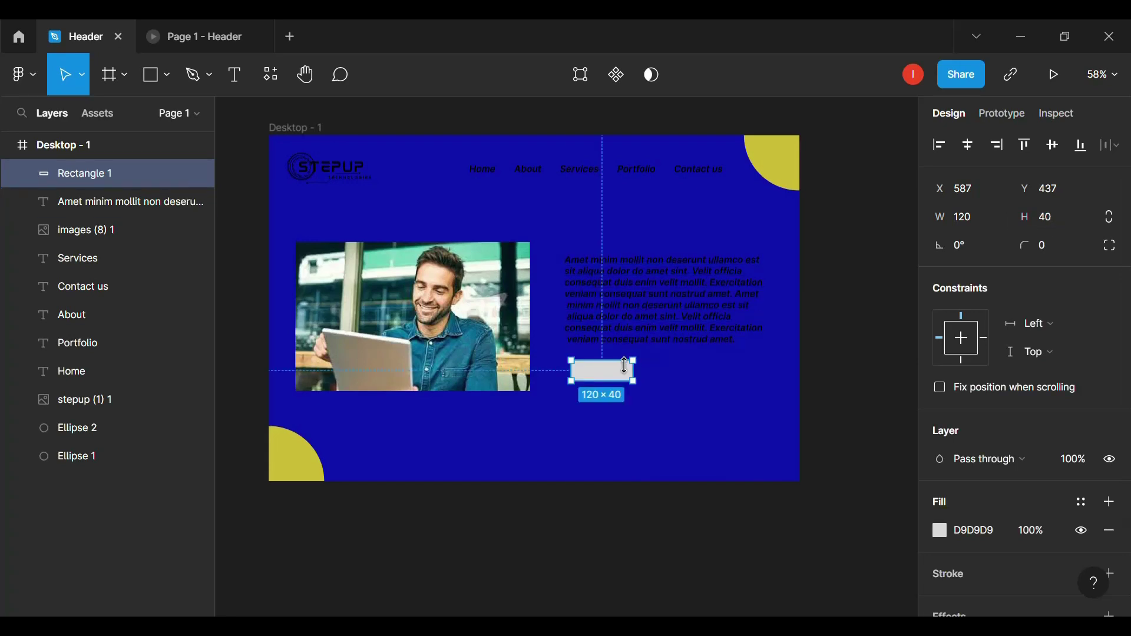
- Round the rectangle's corners, trying a radius of 15 and settling on 25
left_click(1045, 255)
type("15")
key("Return")
left_click(735, 403)
left_click(603, 379)
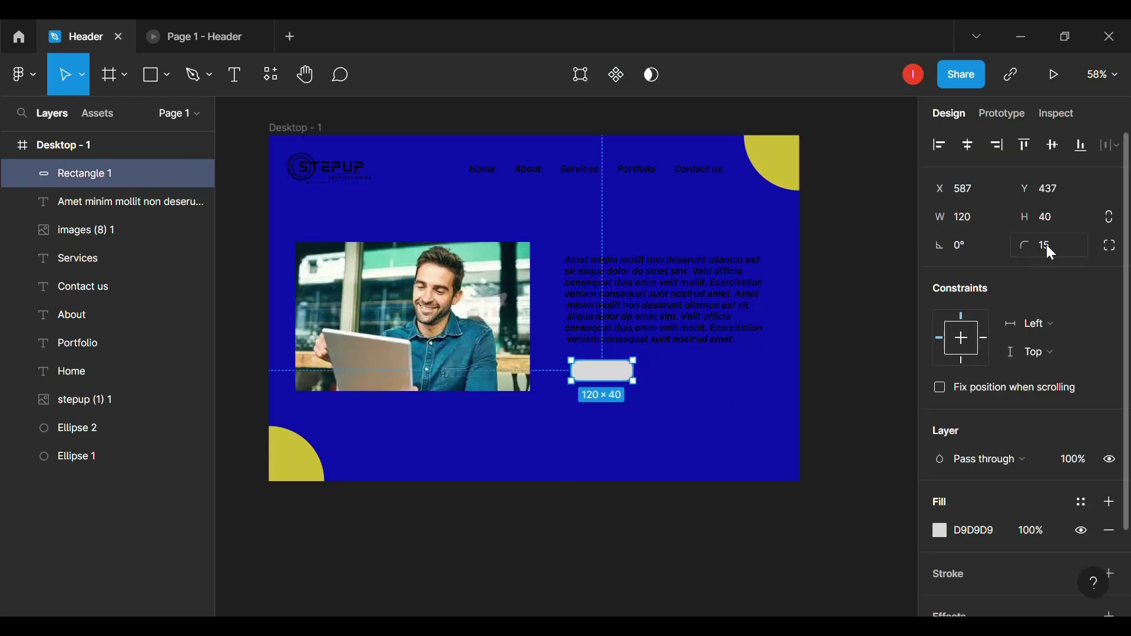
left_click(1056, 249)
type("15")
key("Return")
left_click(750, 386)
- Fill the rounded rectangle with the document's yellow (CBBB2F) and place it under the paragraph at X 574, Y 457
mouse_move(622, 388)
left_mouse_down()
mouse_move(678, 394)
mouse_move(601, 387)
left_mouse_up()
left_click(940, 531)
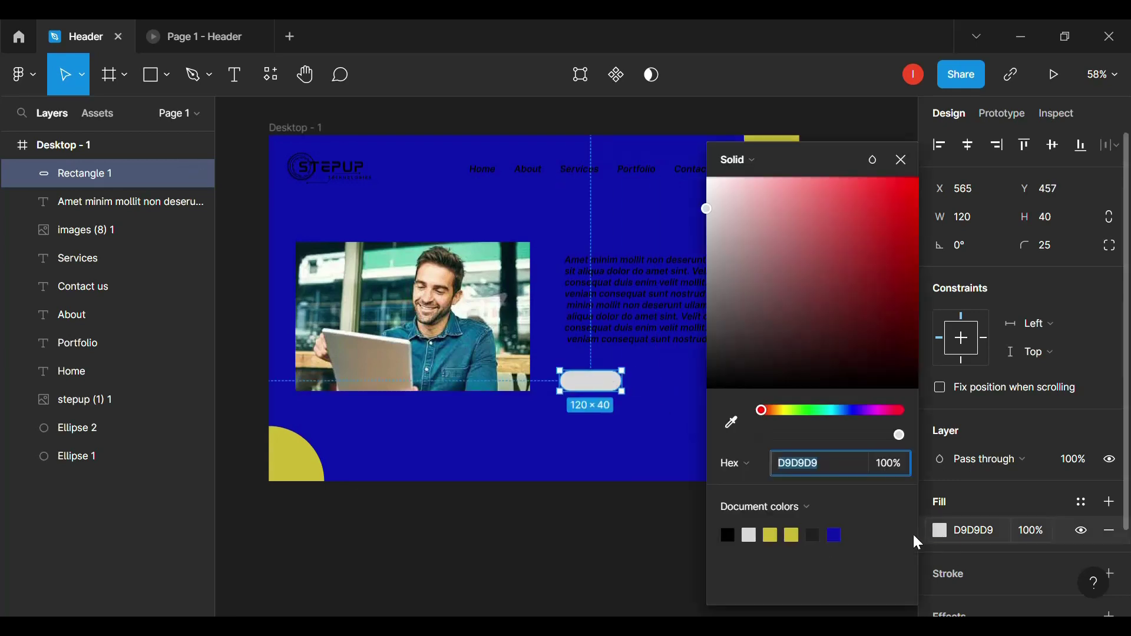
left_click(790, 532)
left_click(612, 541)
left_click_drag(604, 386, 600, 380)
- Try justified and right alignment on the paragraph text and return it to left alignment
left_click(613, 336)
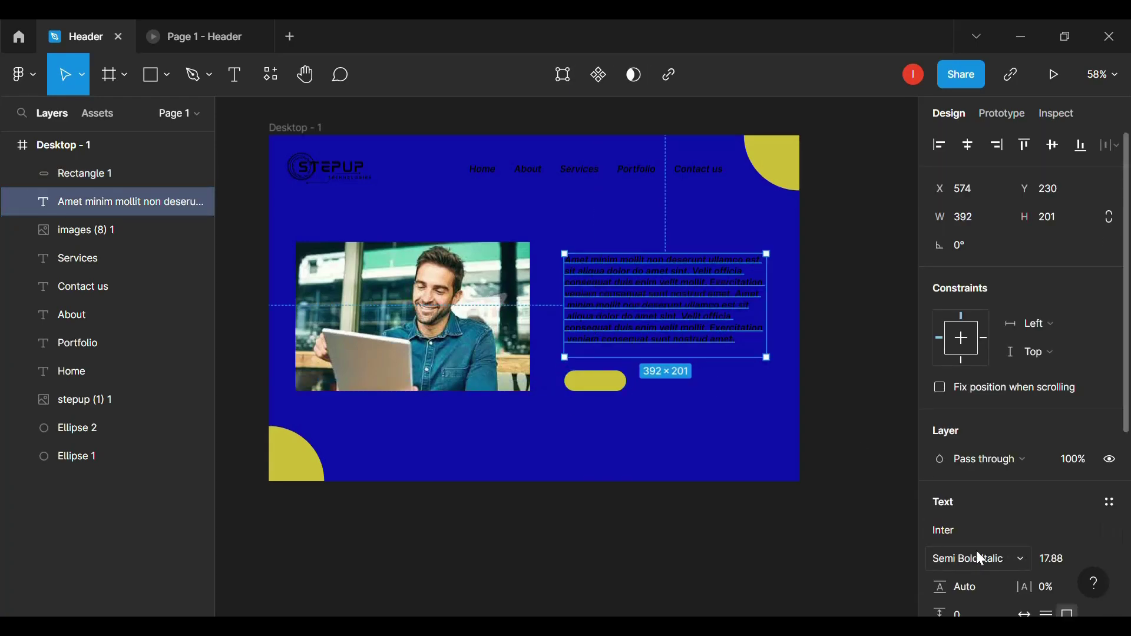
scroll(977, 531, "down", 5)
left_click(1109, 348)
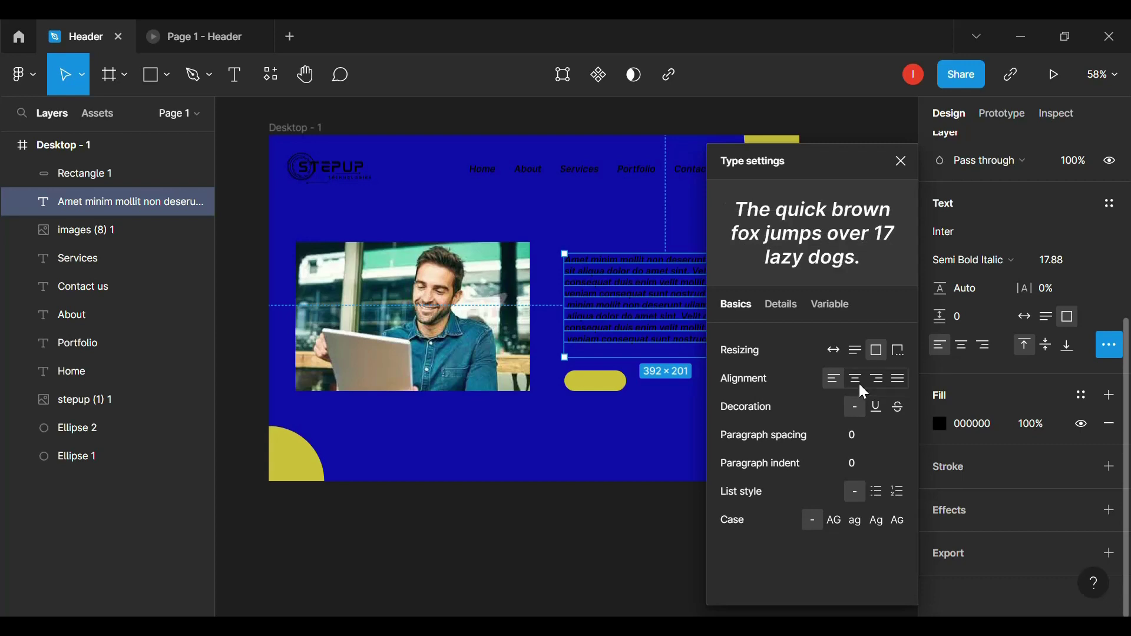
left_click(899, 380)
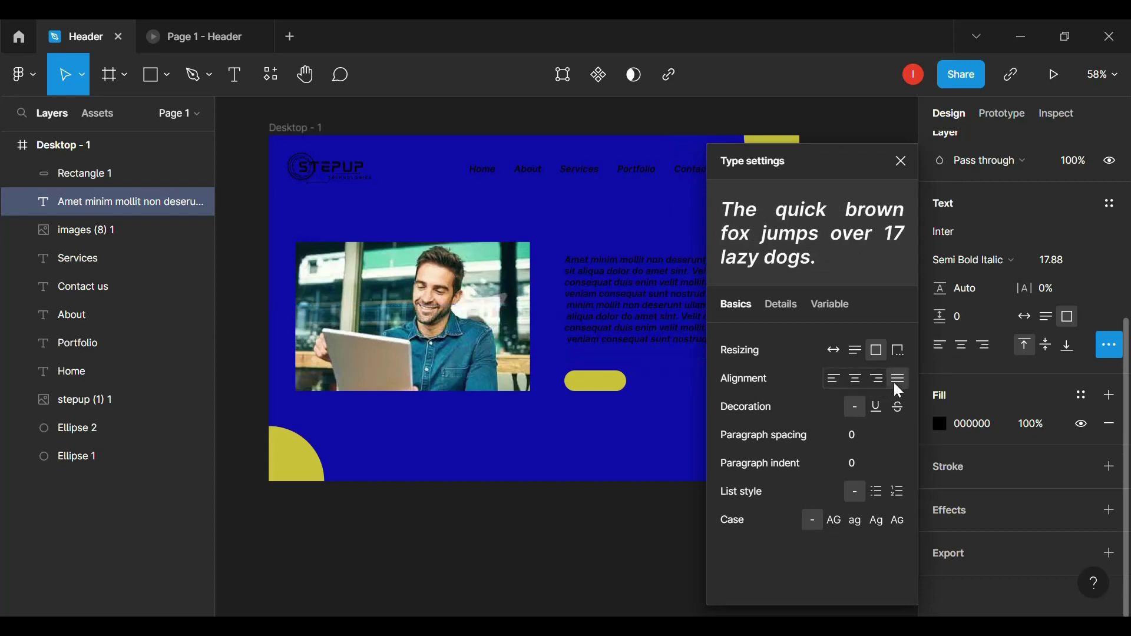
left_click(834, 380)
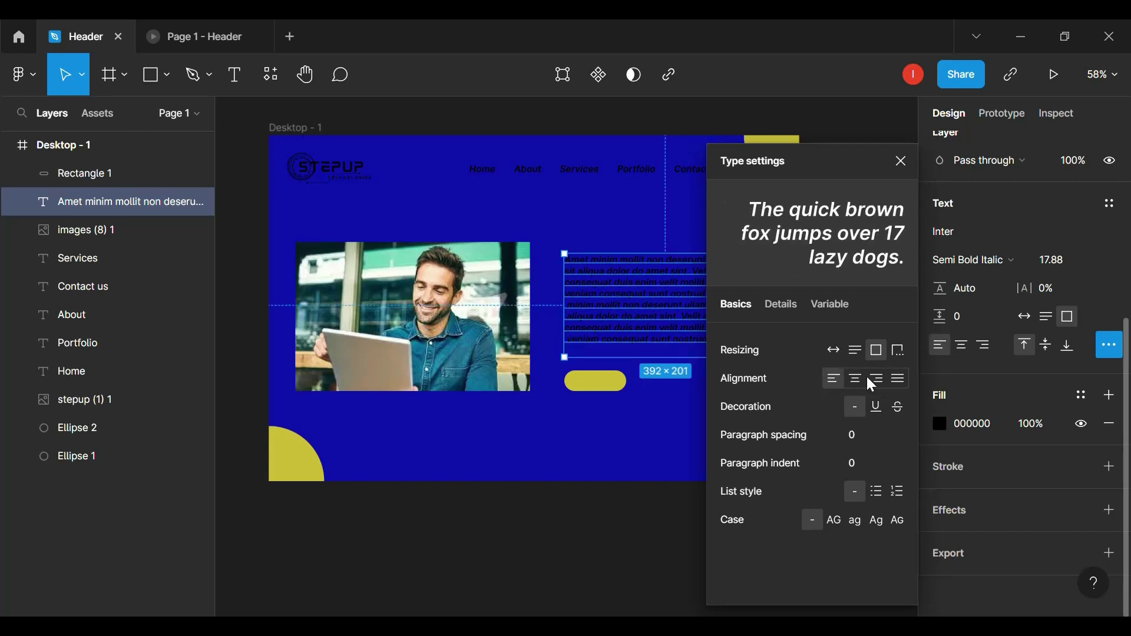
left_click(895, 380)
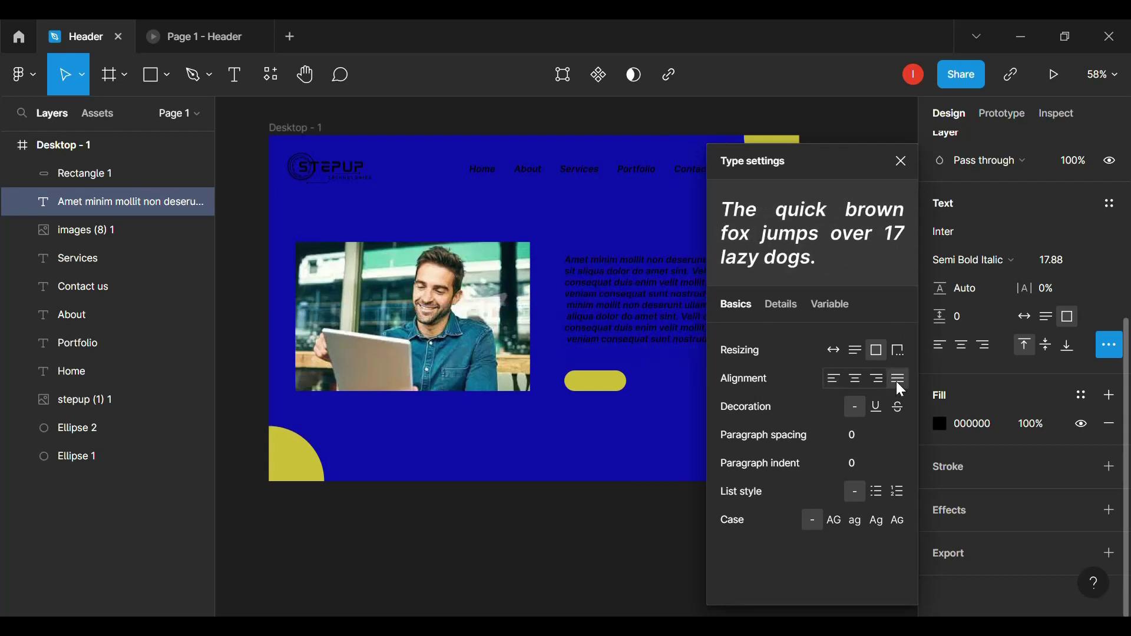
left_click(877, 379)
left_click(897, 381)
left_click(833, 379)
left_click(902, 161)
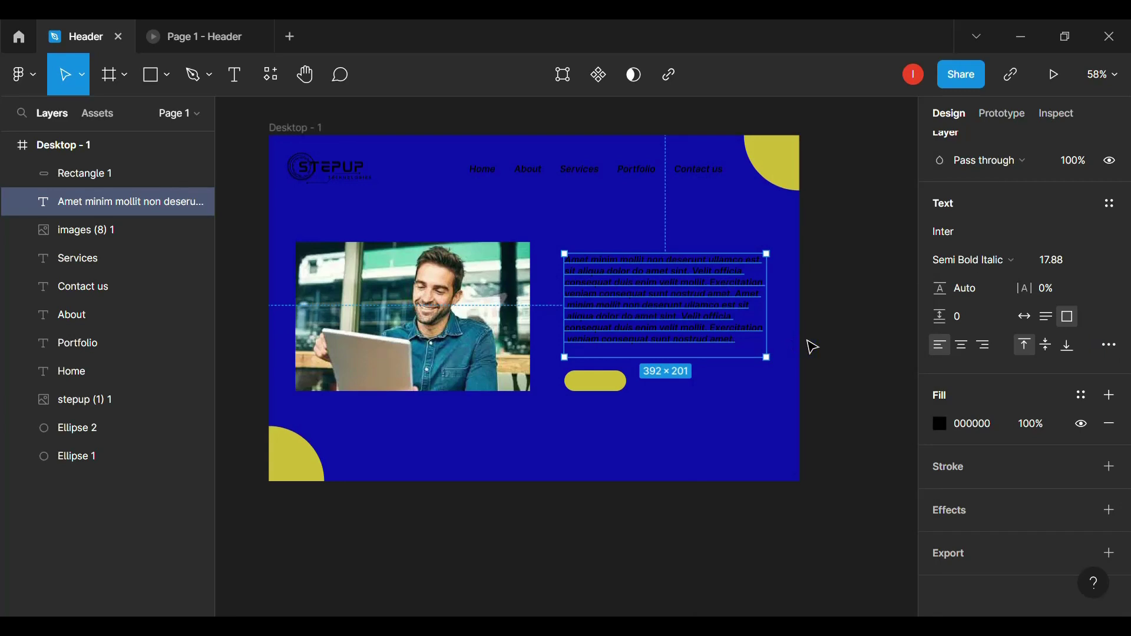
- Delete the stray leading spaces before "minim", "aliqua" and the last line's "veniam" in the paragraph
left_click(860, 344)
left_click(759, 344)
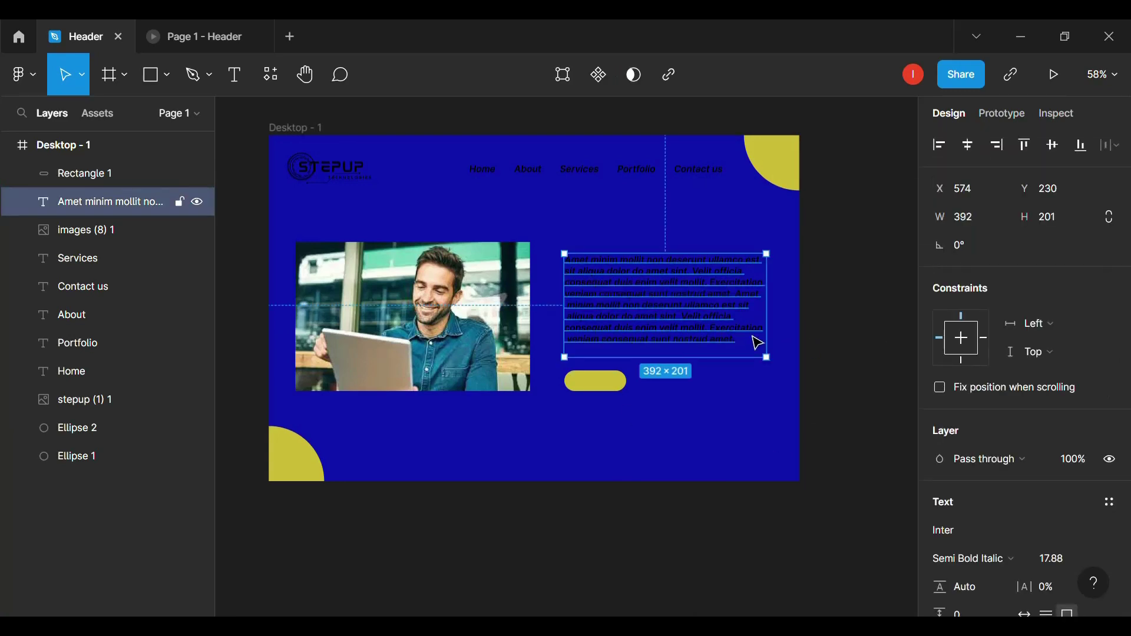
scroll(735, 359, "up", 5)
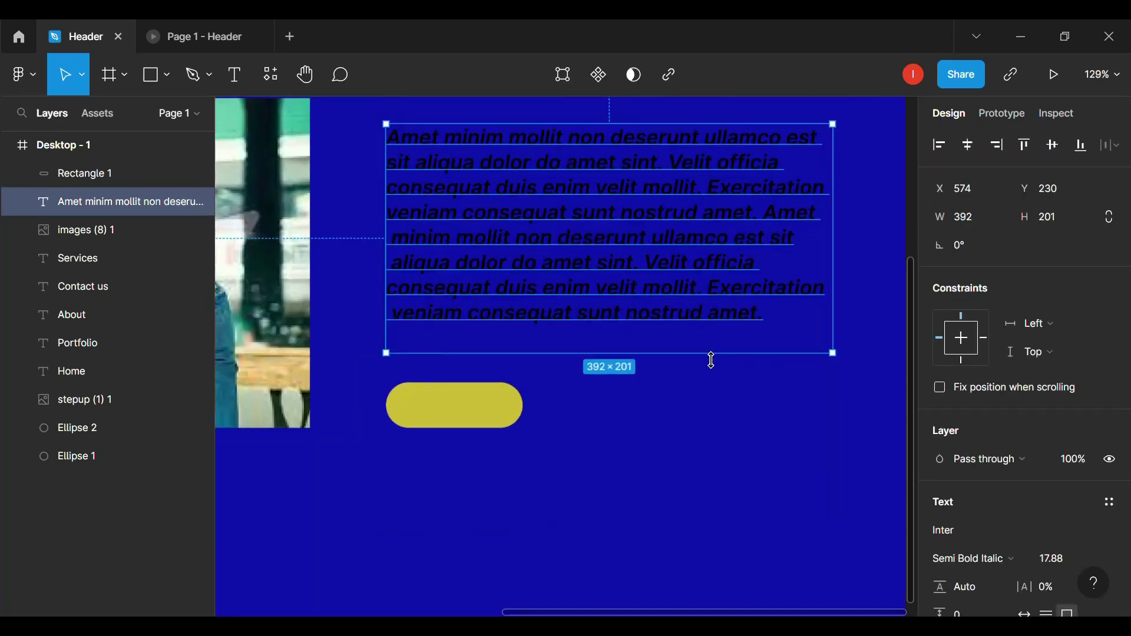
scroll(713, 361, "up", 2)
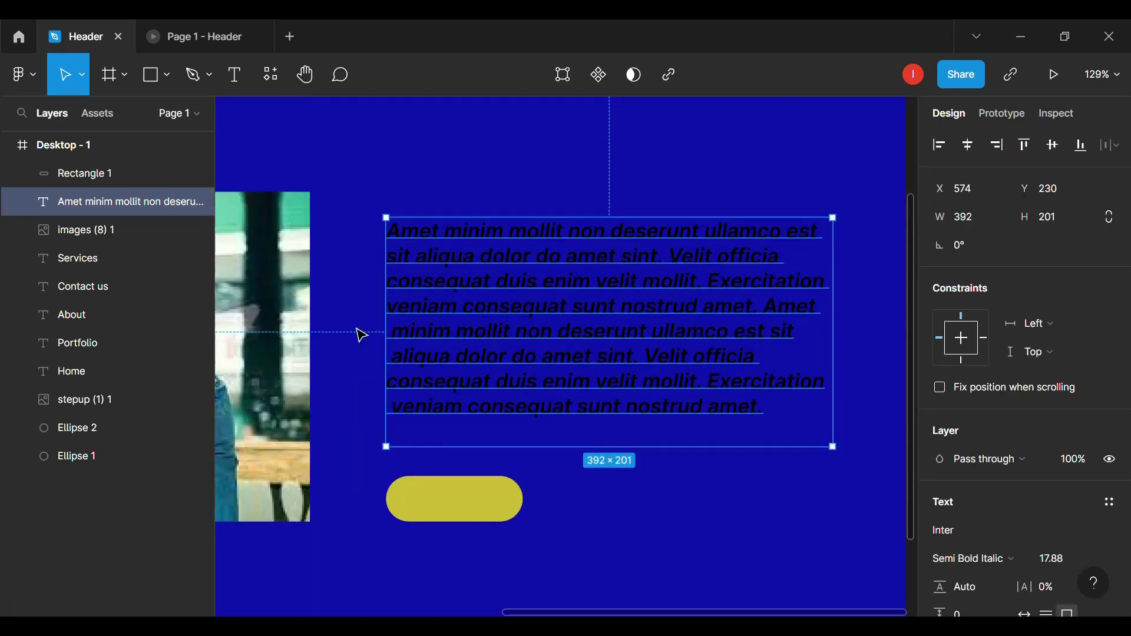
double_click(821, 307)
left_click(415, 323)
key("BackSpace")
left_click(395, 357)
key("BackSpace")
left_click(395, 412)
key("BackSpace")
key("Escape")
key("Escape")
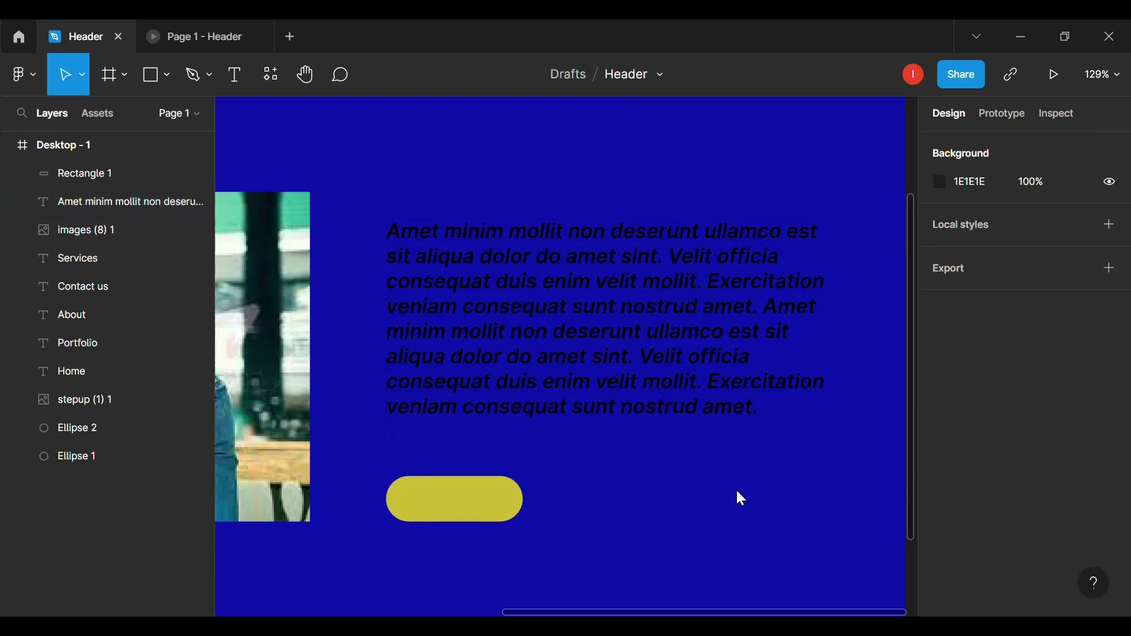
- Nudge the yellow rectangle left and back right to X 574, flush with the paragraph's left edge
left_click(494, 507)
key("Left")
key("Left")
key("Left")
key("Left")
key("Left")
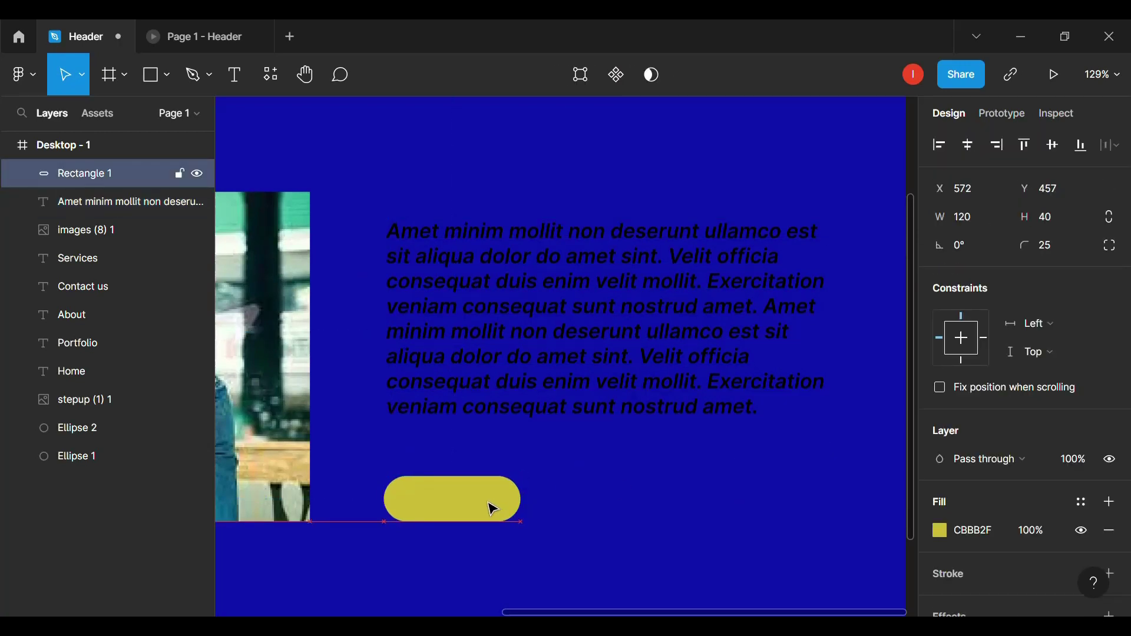
key("Right")
key("Right")
key("Right")
key("Right")
key("Right")
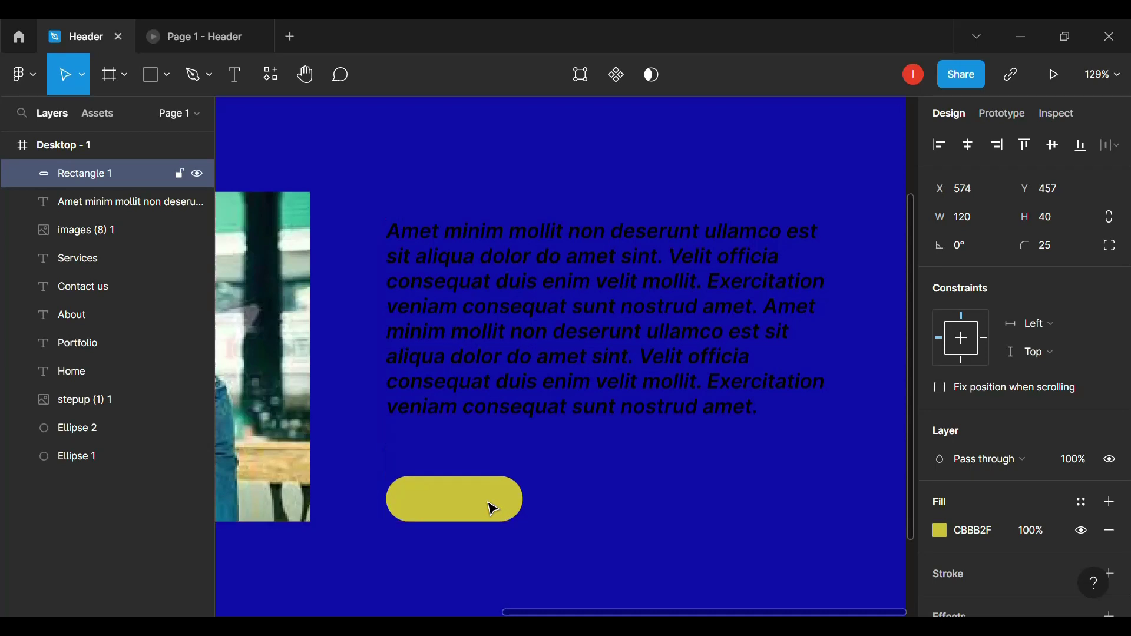
- Switch to the browser and look through the image results for Figma header designs
right_click(670, 627)
left_click(707, 627)
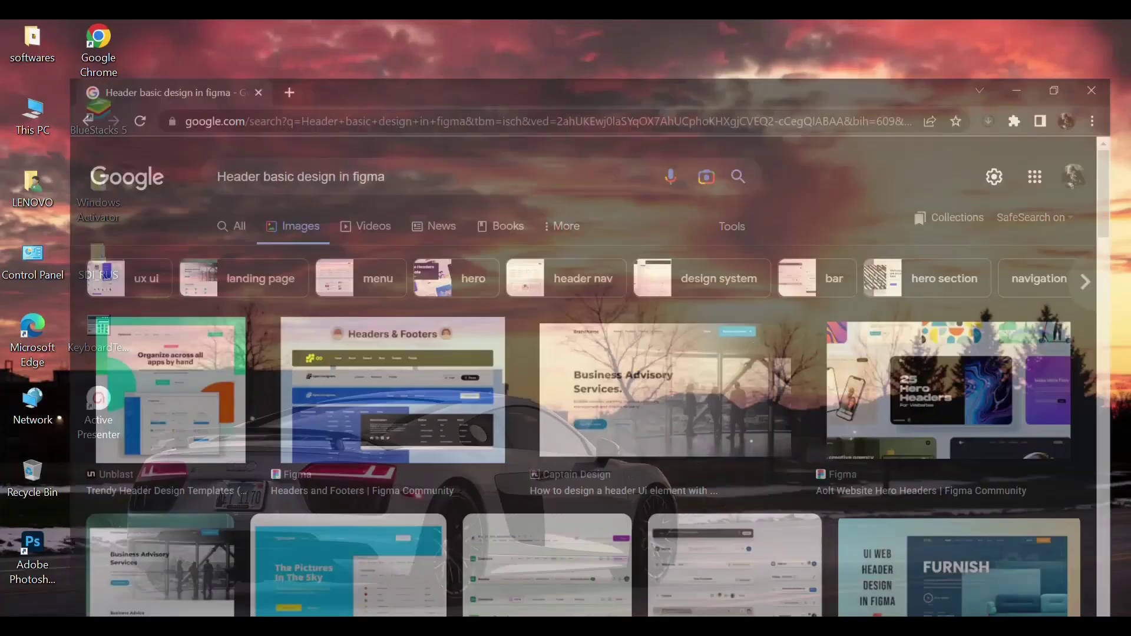
scroll(384, 328, "down", 4)
scroll(384, 328, "up", 5)
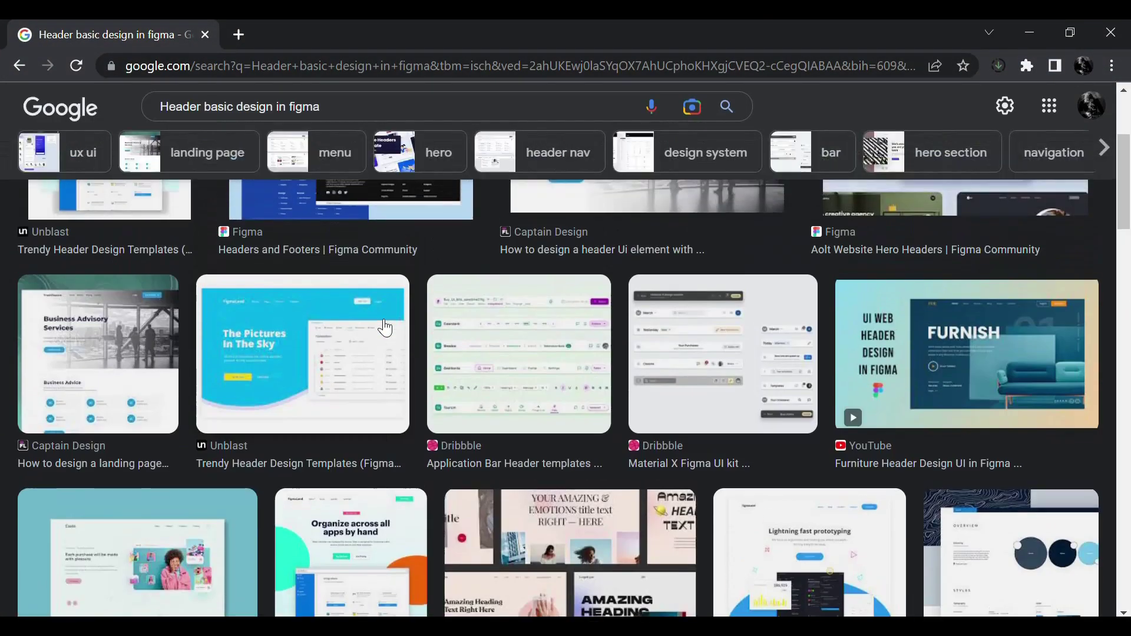
scroll(386, 328, "down", 8)
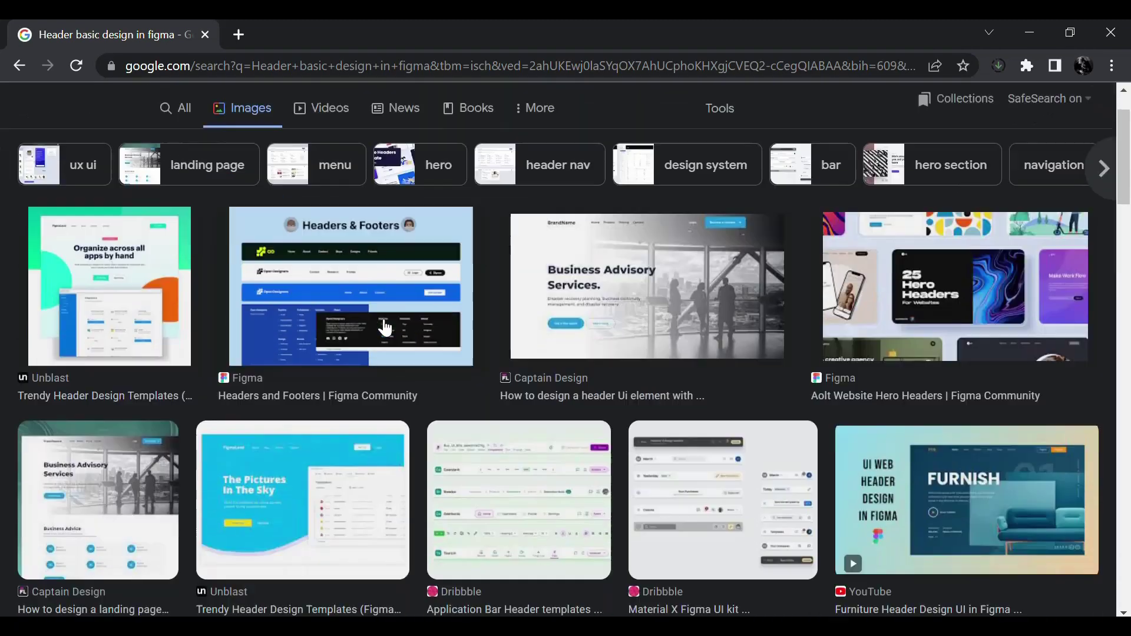
scroll(386, 328, "down", 9)
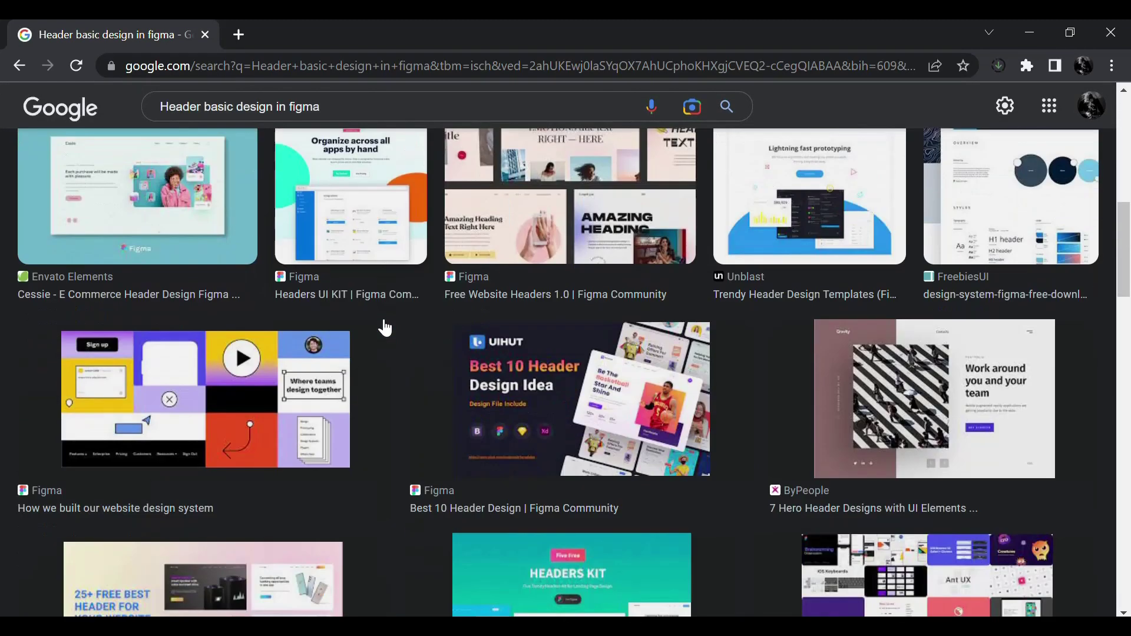
scroll(330, 359, "down", 12)
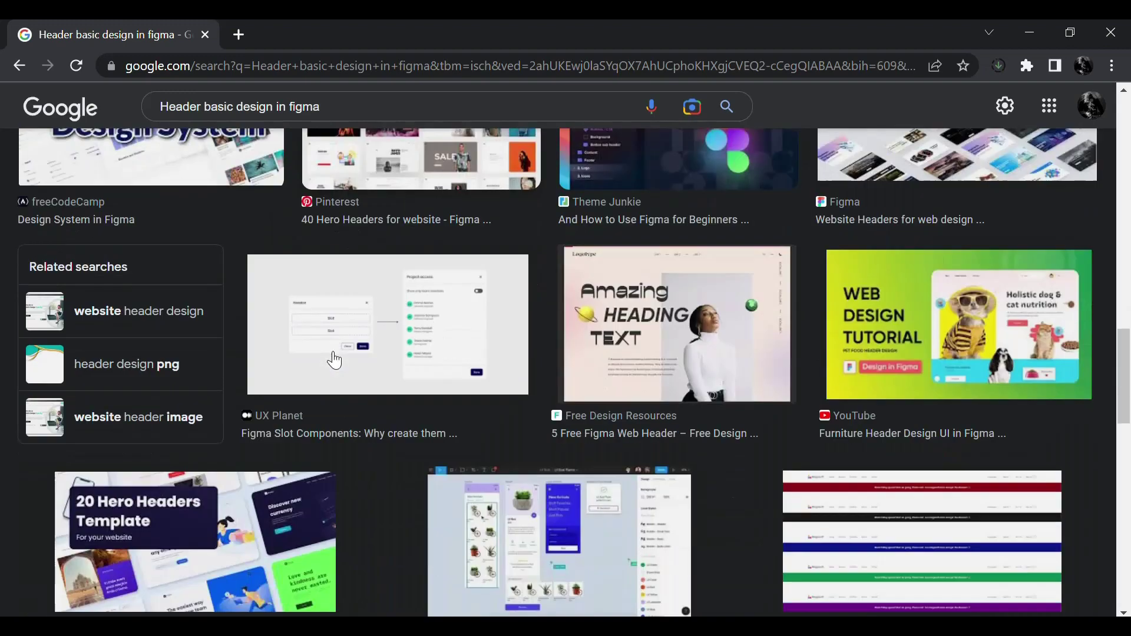
scroll(151, 399, "down", 8)
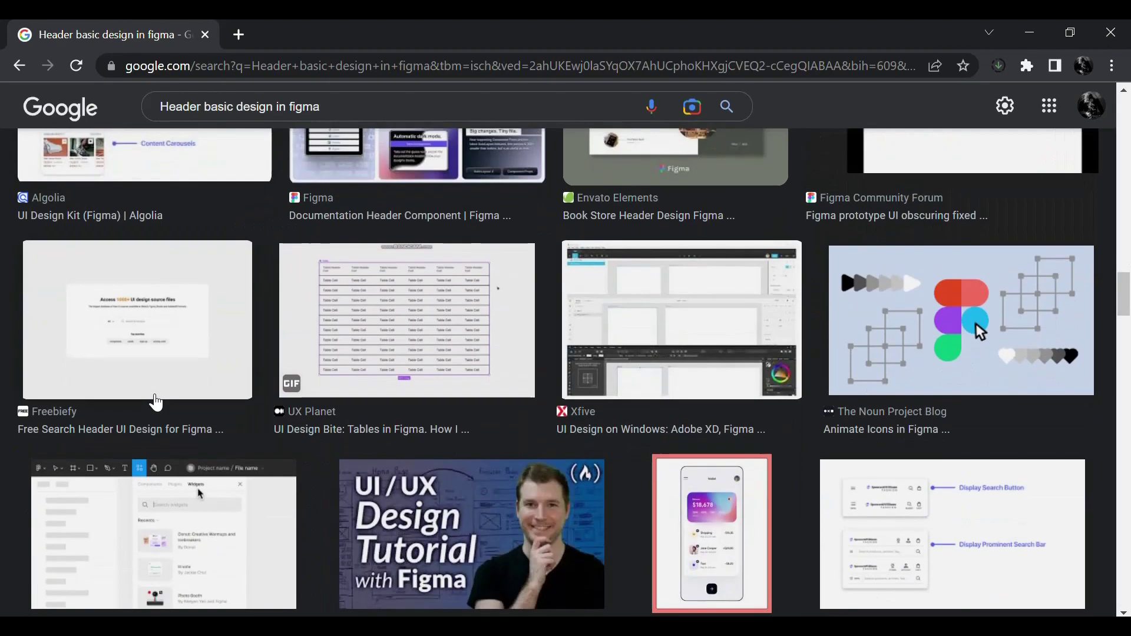
scroll(151, 399, "up", 5)
- Preview the Freebiefy headers kit result and open its page to examine the sample header layout
left_click(151, 396)
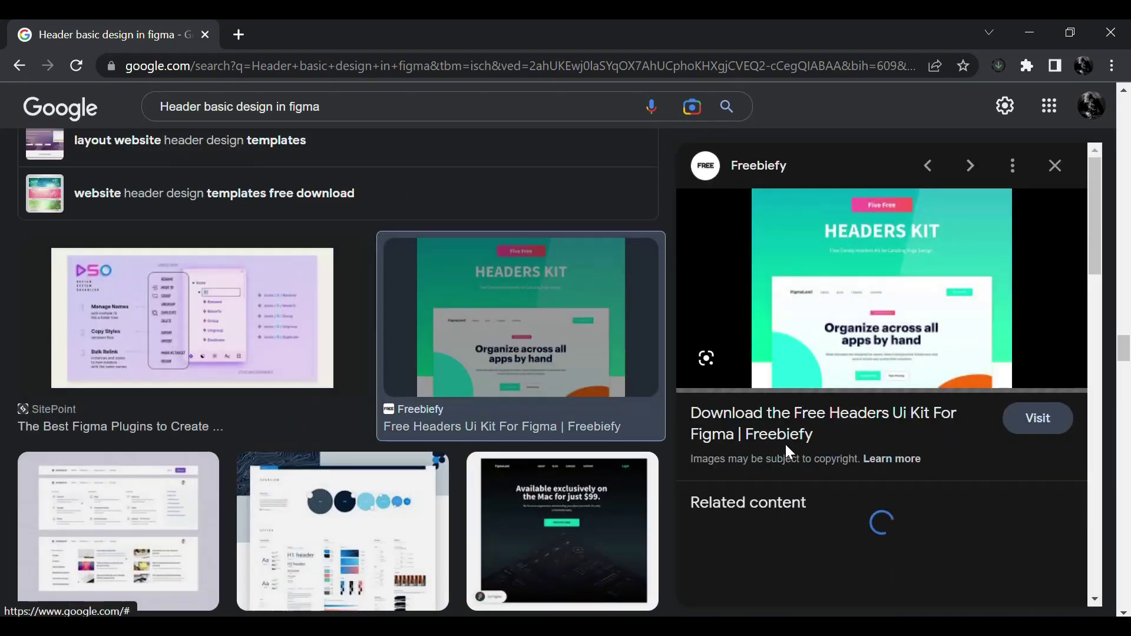
scroll(820, 535, "down", 4)
scroll(820, 537, "up", 4)
left_click(973, 374)
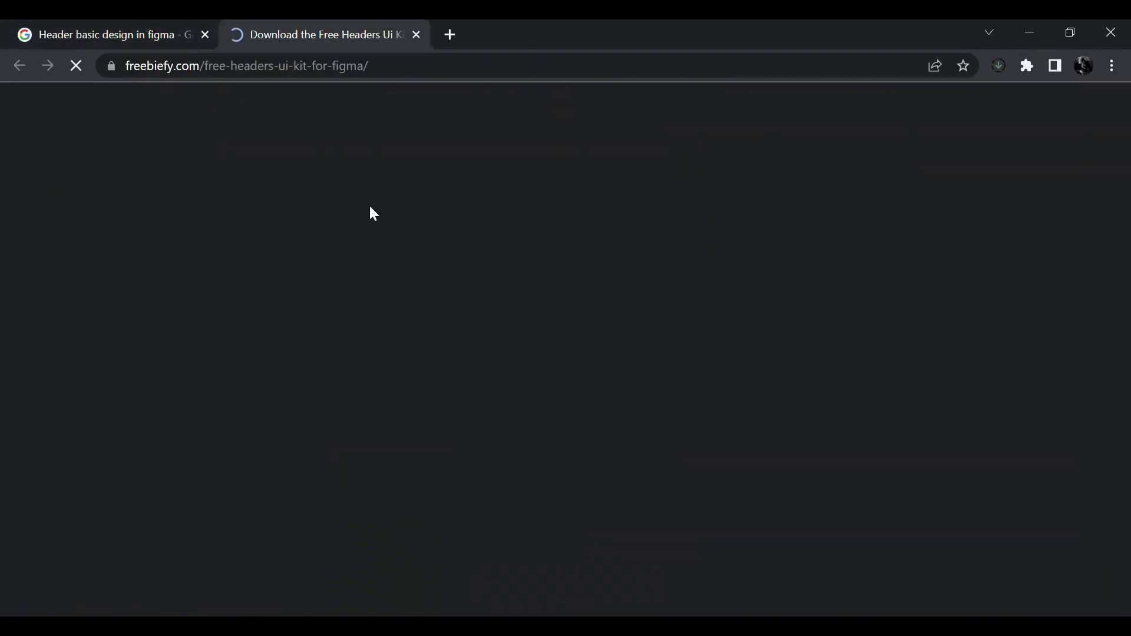
scroll(608, 474, "down", 3)
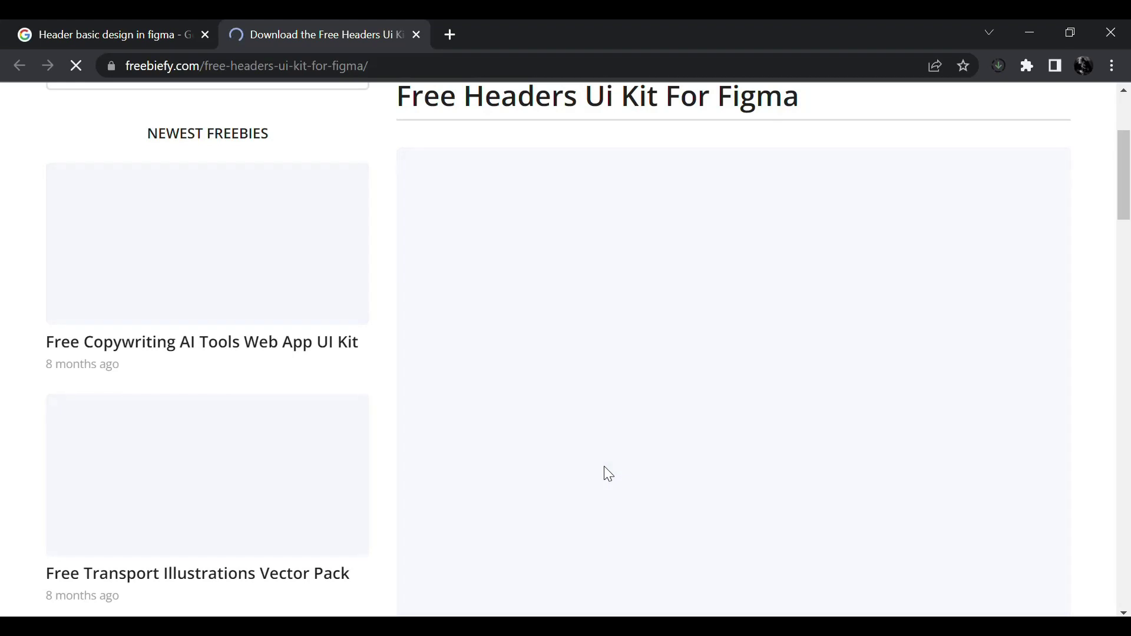
scroll(540, 455, "down", 2)
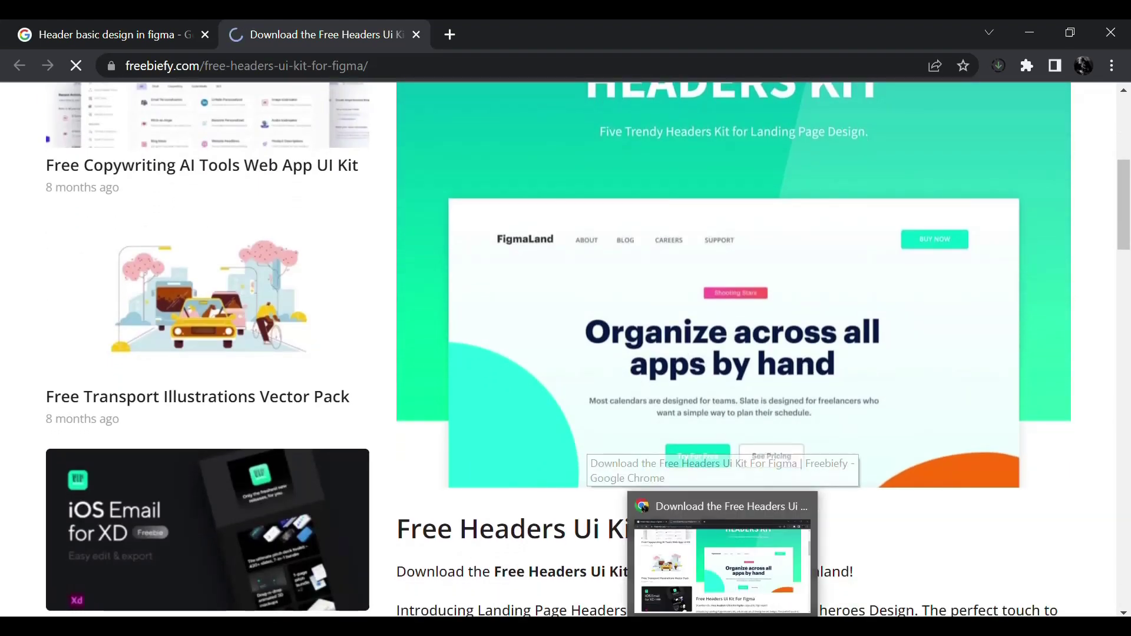
- Switch back to the Figma design and add the text "Try for free" on the yellow rounded rectangle
key("super+d")
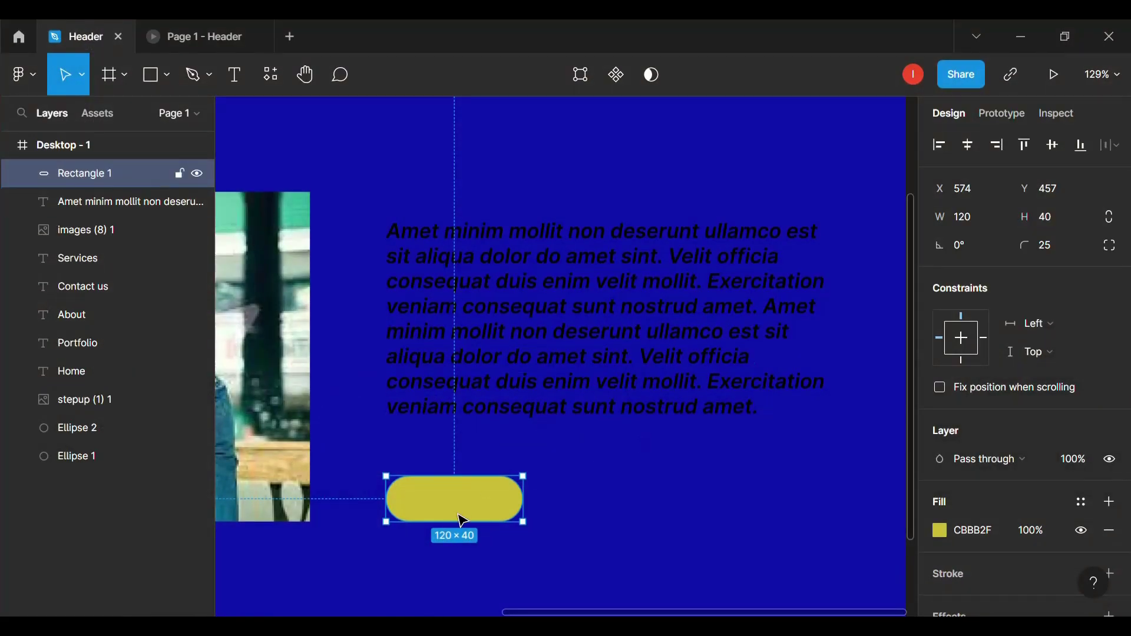
key("t")
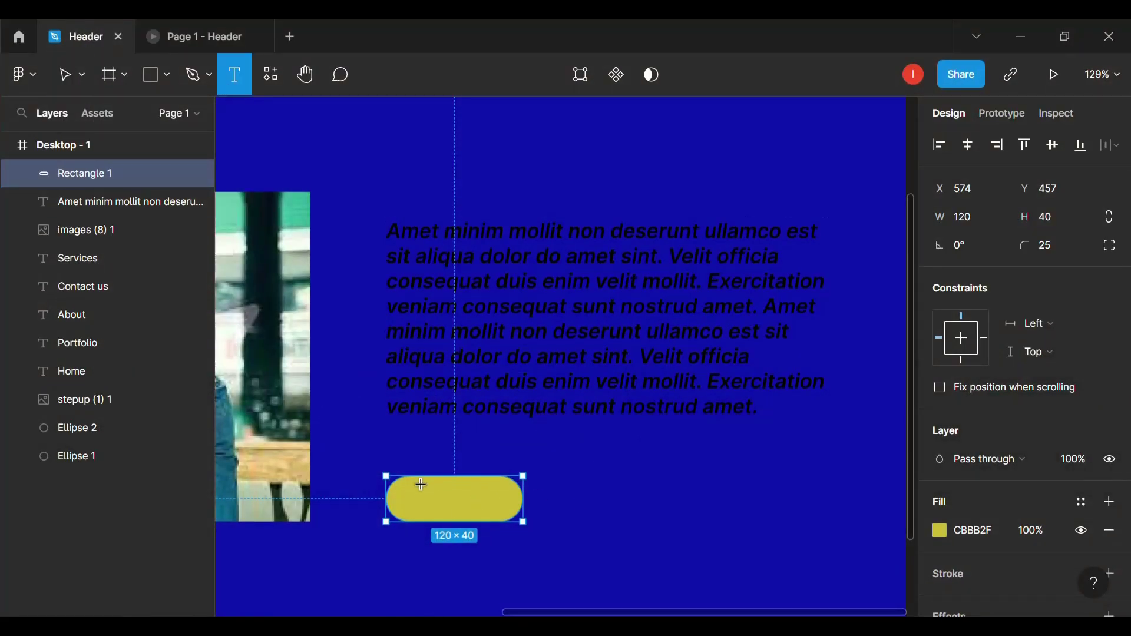
left_click(411, 491)
type("Tri")
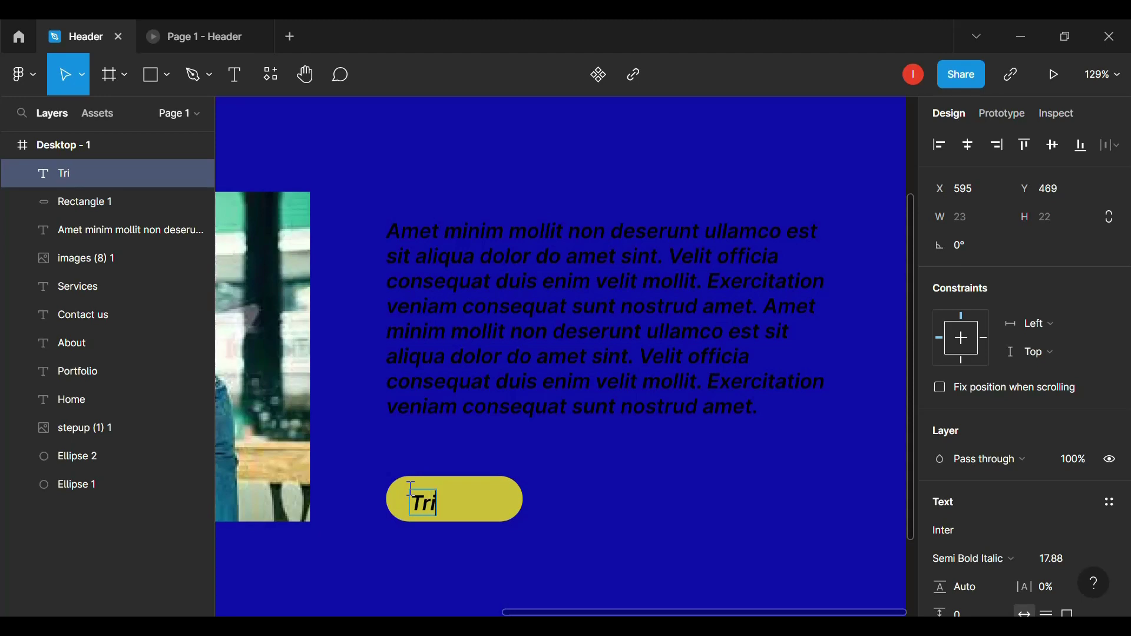
type(" fro")
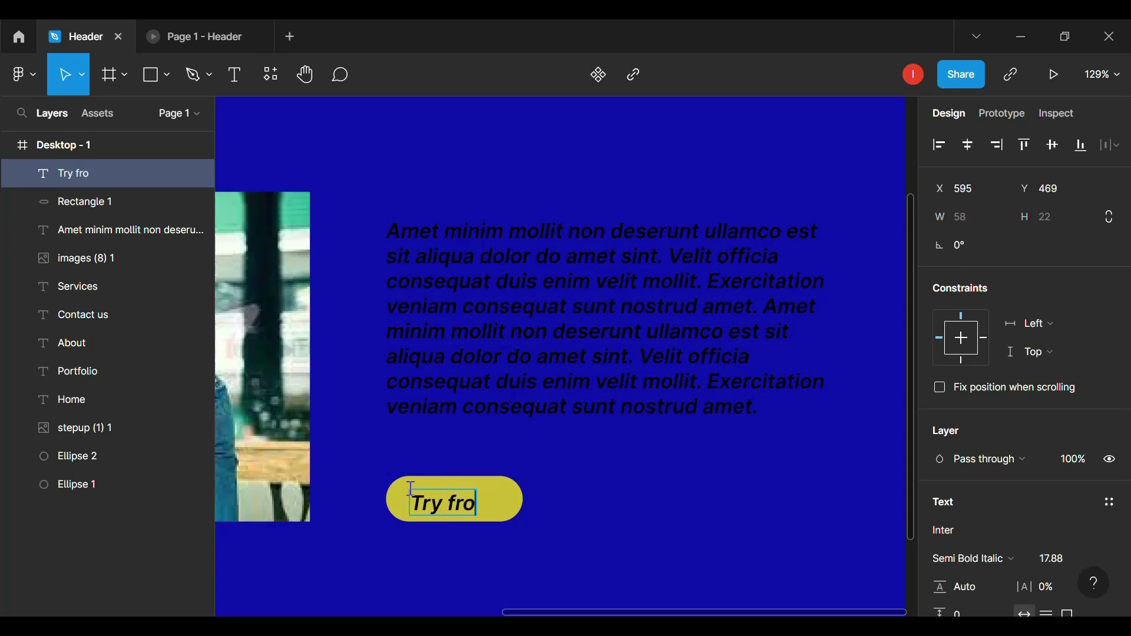
key("BackSpace")
key("BackSpace")
key("BackSpace")
type("for free")
key("Escape")
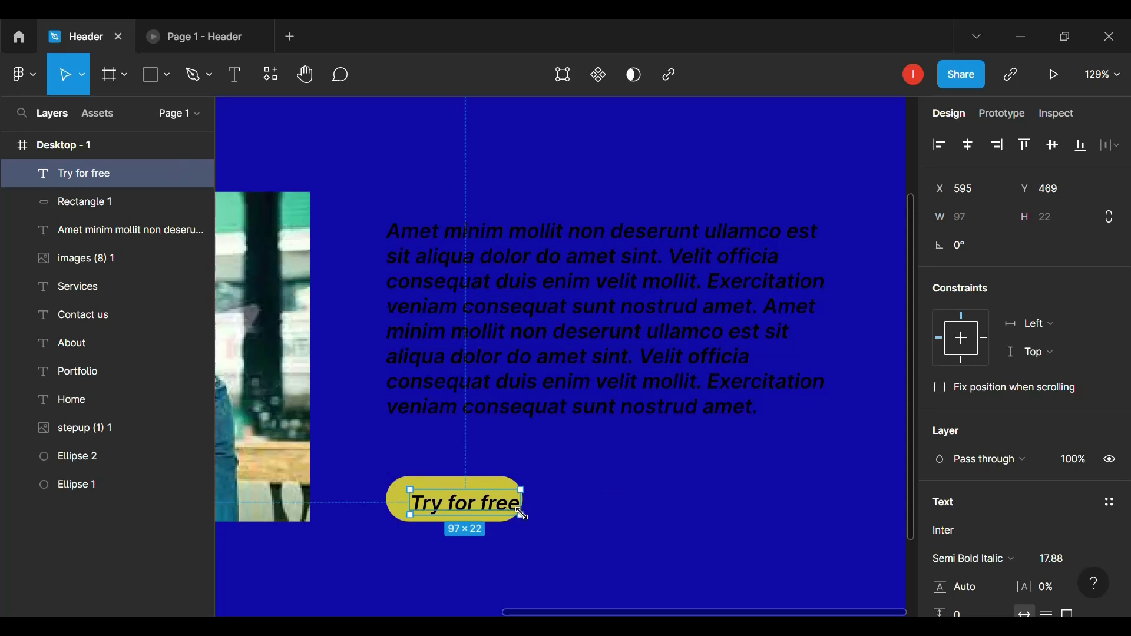
- Set the "Try for free" label's font size to 15 and shrink its text box to 81 × 15
left_click_drag(522, 515, 517, 515)
left_click(1053, 558)
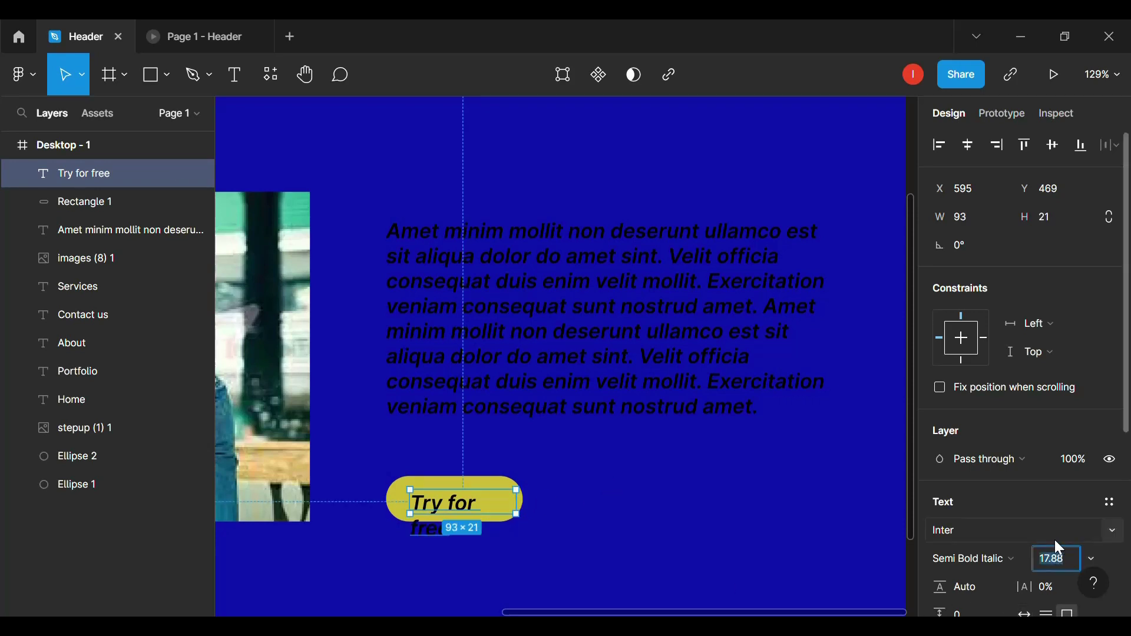
type("165")
key("Return")
left_click(1059, 557)
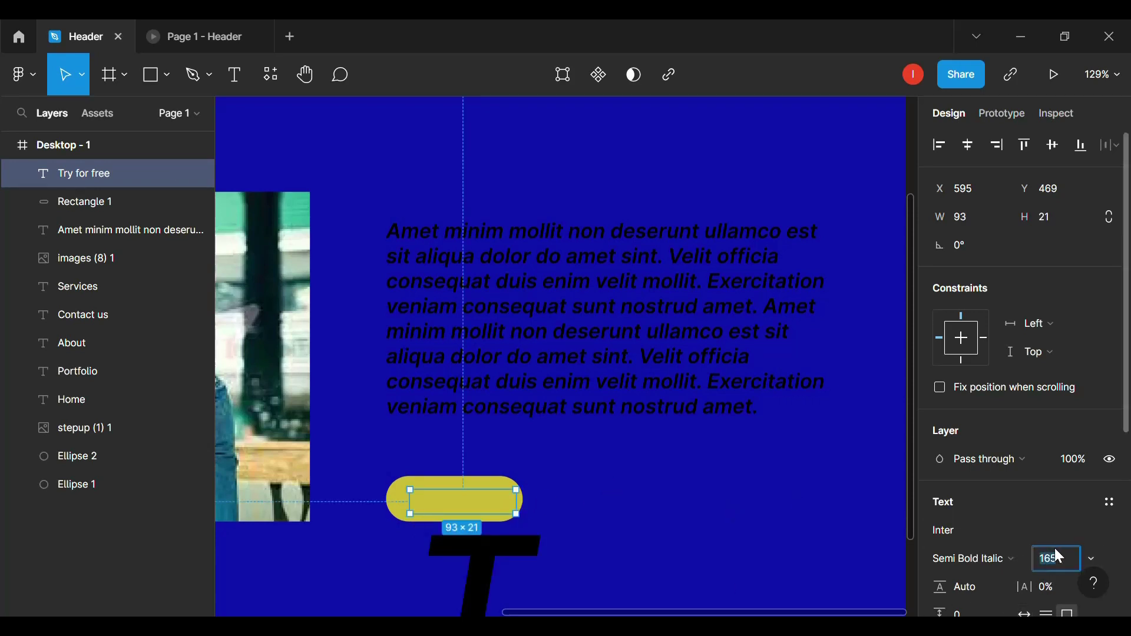
type("15")
key("Return")
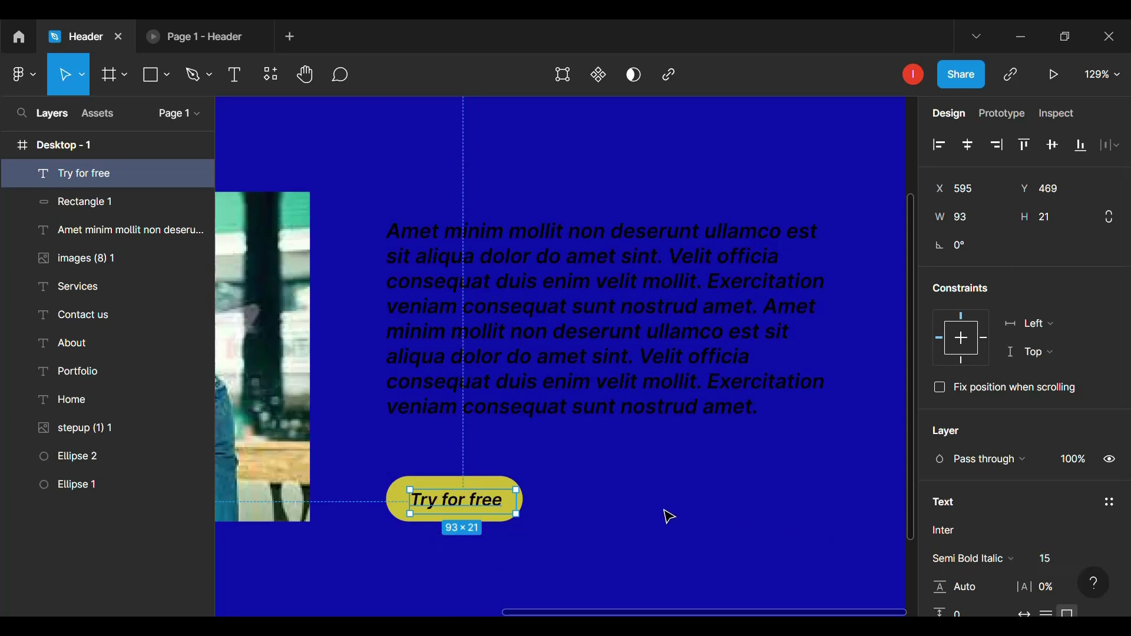
mouse_move(514, 515)
left_mouse_down()
mouse_move(500, 504)
mouse_move(502, 516)
left_mouse_up()
- Centre the "Try for free" label horizontally on the yellow rectangle by aligning the two objects
left_click(527, 511)
left_click(518, 504)
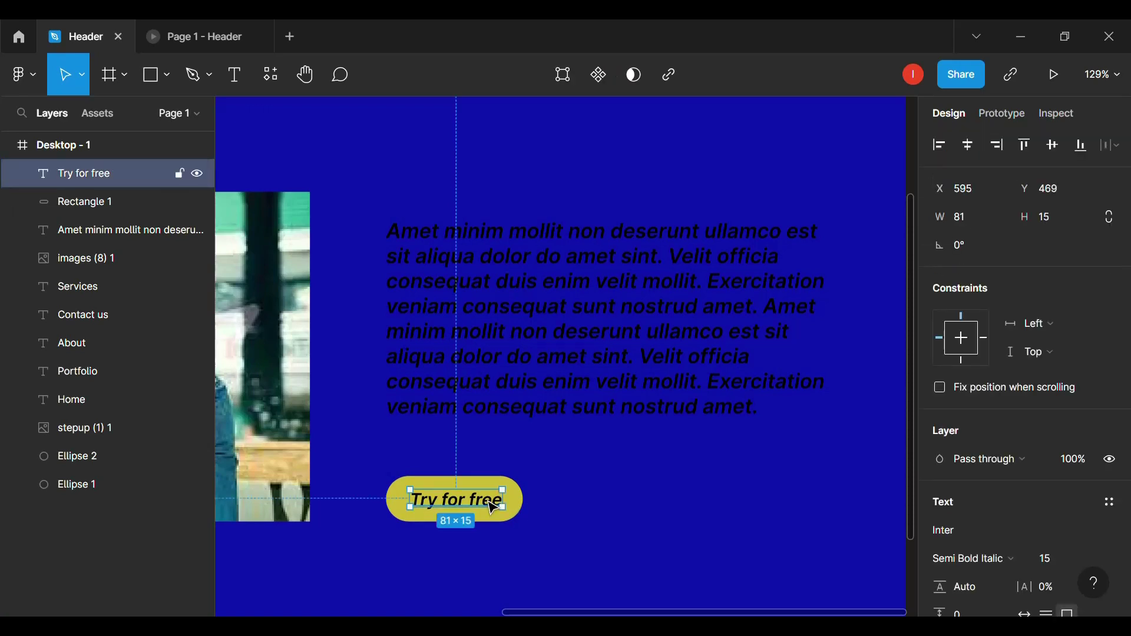
left_click(524, 509)
left_click(494, 505, "shift")
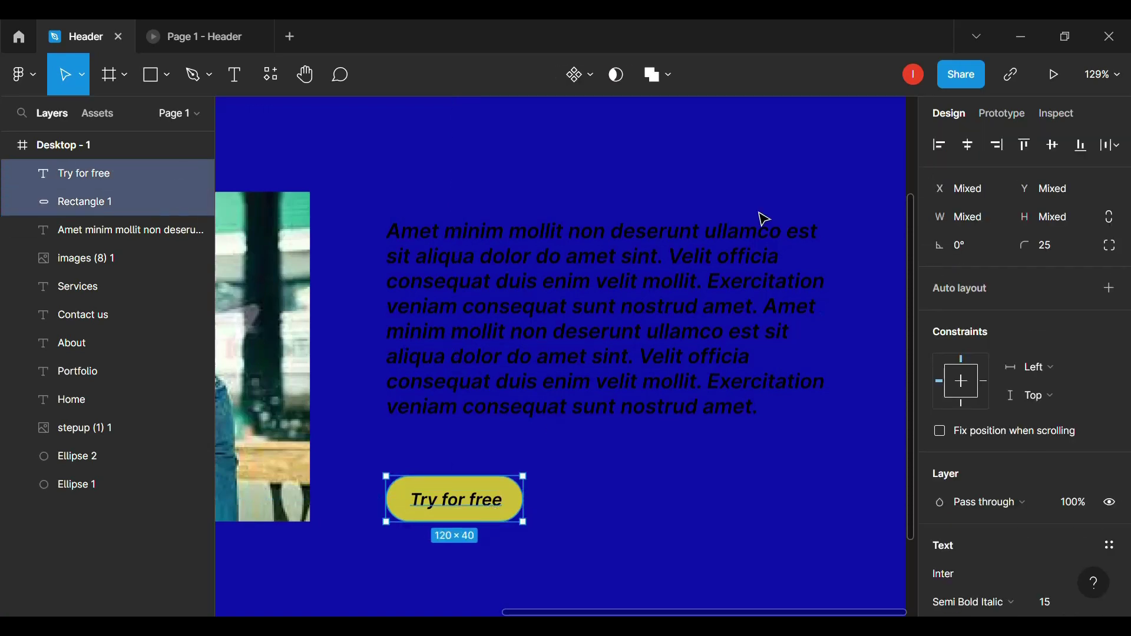
left_click(553, 504)
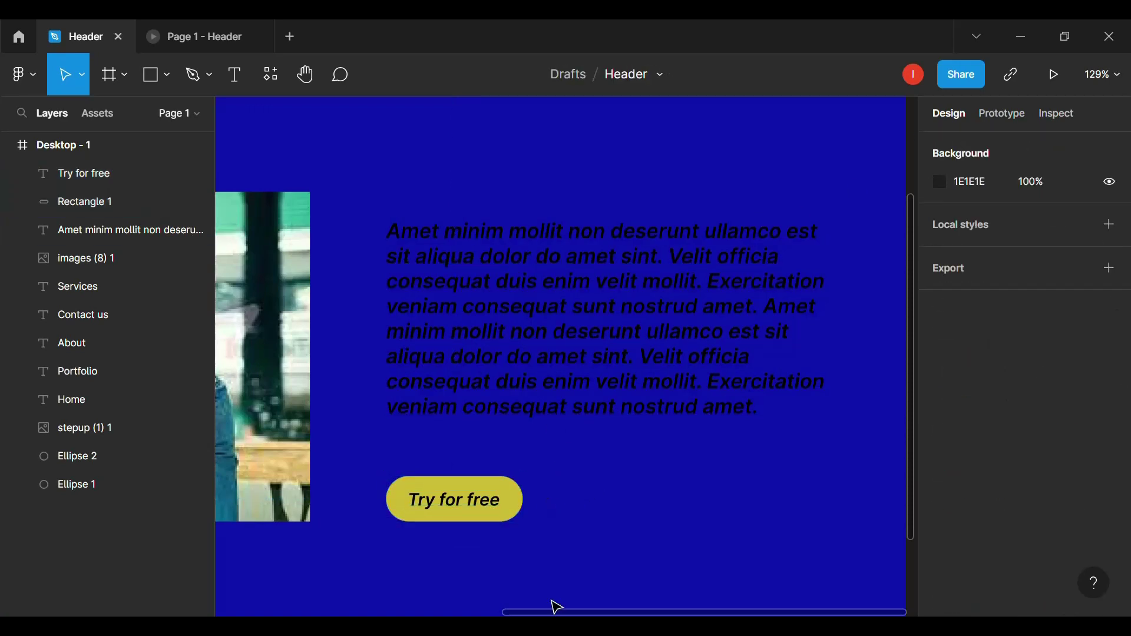
- Duplicate the yellow rectangle and place the copy beside the original at about X 716, Y 456
left_click(517, 495)
key("ctrl+d")
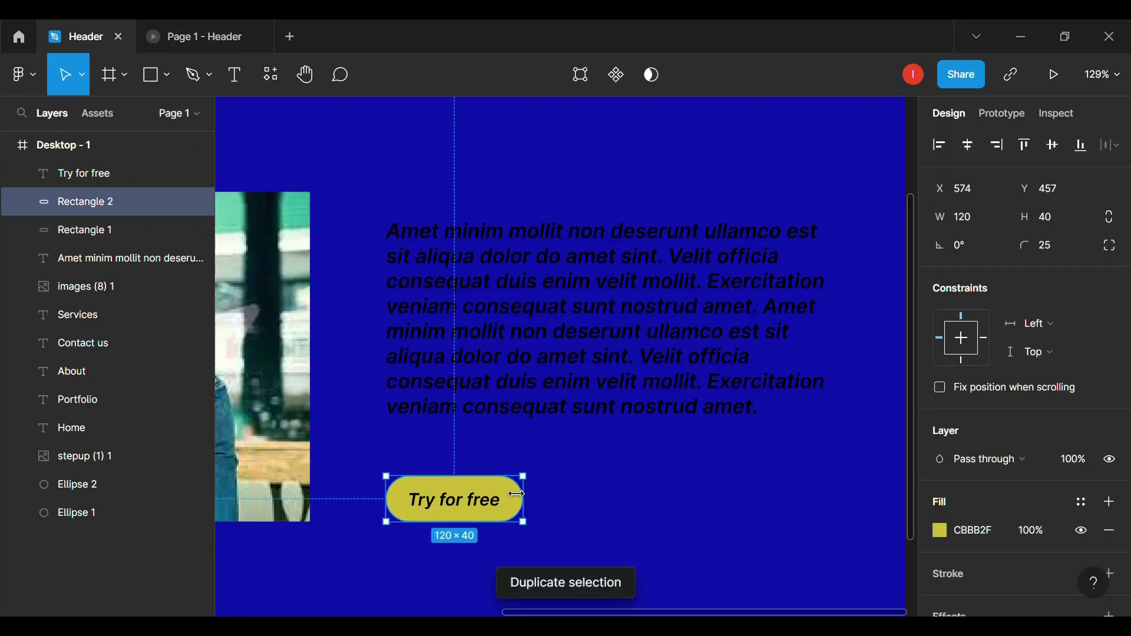
left_click_drag(513, 494, 681, 499)
- Change the duplicate rectangle's fill to turquoise 5DCCC5 and shift it slightly to the right
left_click(941, 531)
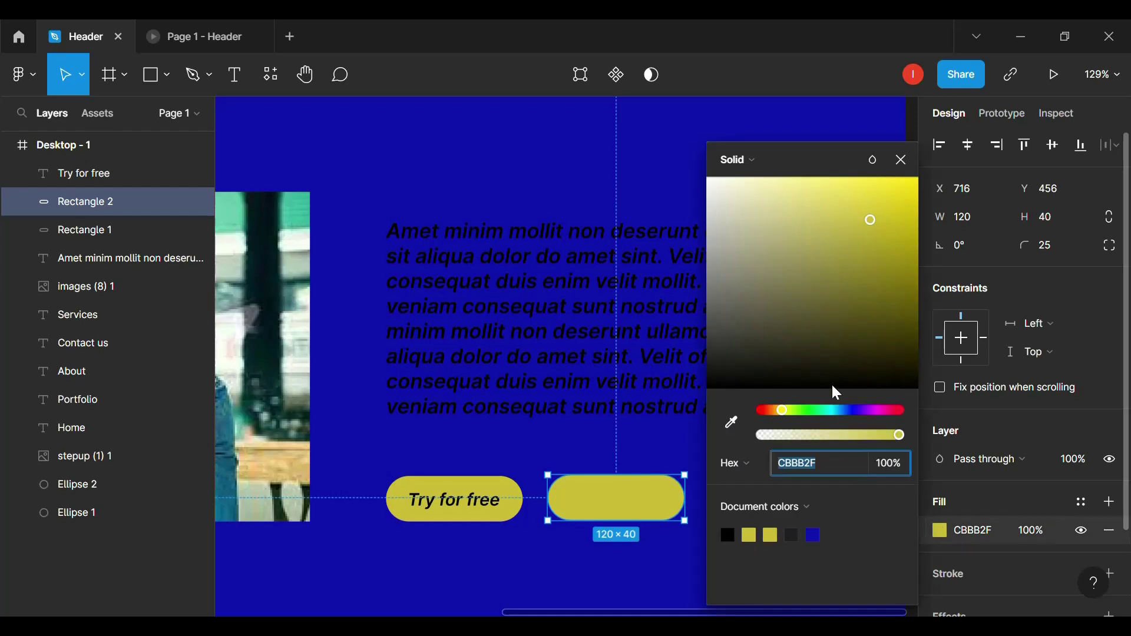
left_click(828, 411)
left_click_drag(869, 253, 866, 184)
left_click_drag(836, 411, 862, 400)
left_click_drag(832, 396, 830, 396)
left_click_drag(864, 223, 891, 222)
left_click_drag(629, 491, 637, 504)
left_click(608, 550)
left_click(684, 498)
left_click(941, 531)
left_click_drag(843, 239, 820, 224)
left_click(623, 552)
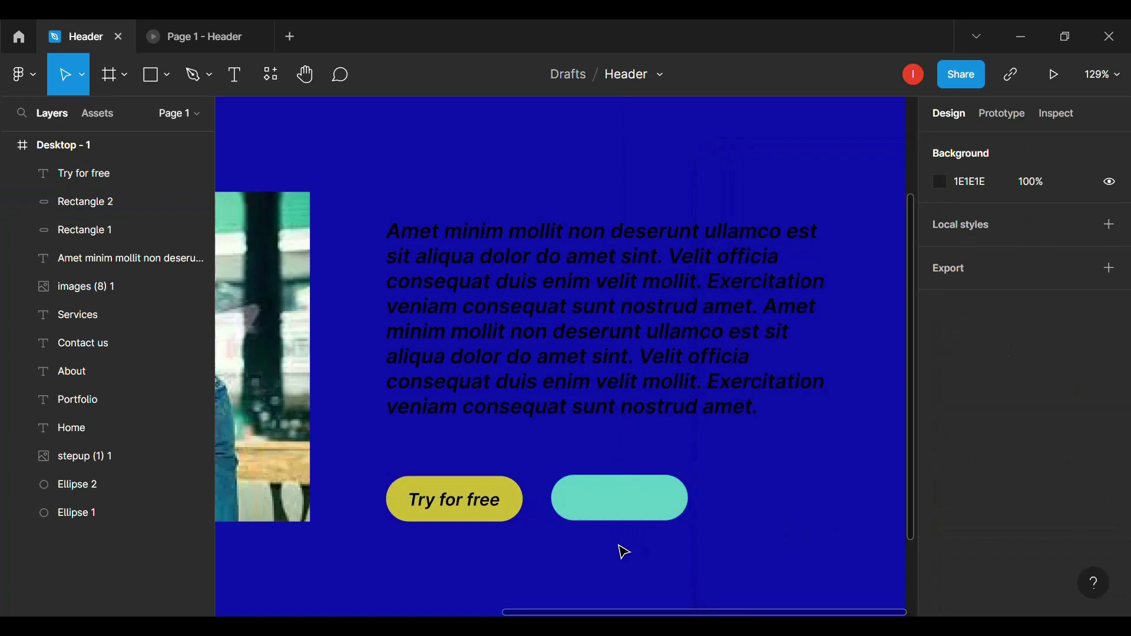
- Add the text label "Payment" on the turquoise button at about X 746, Y 469
left_click(606, 491)
key("shift+p")
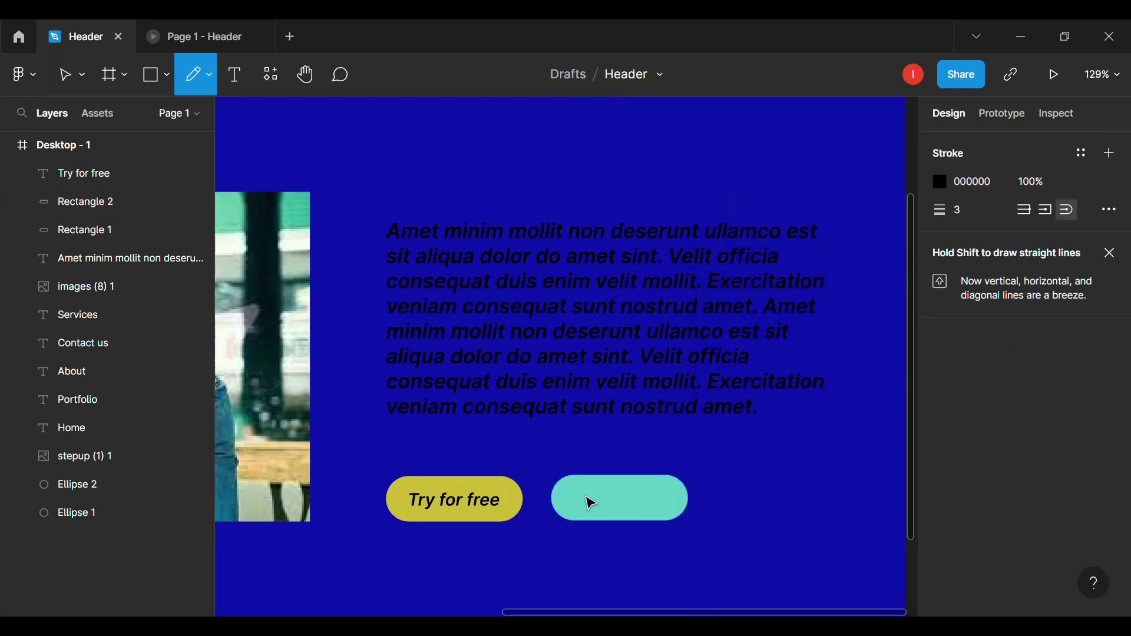
left_click(234, 74)
left_click(582, 491)
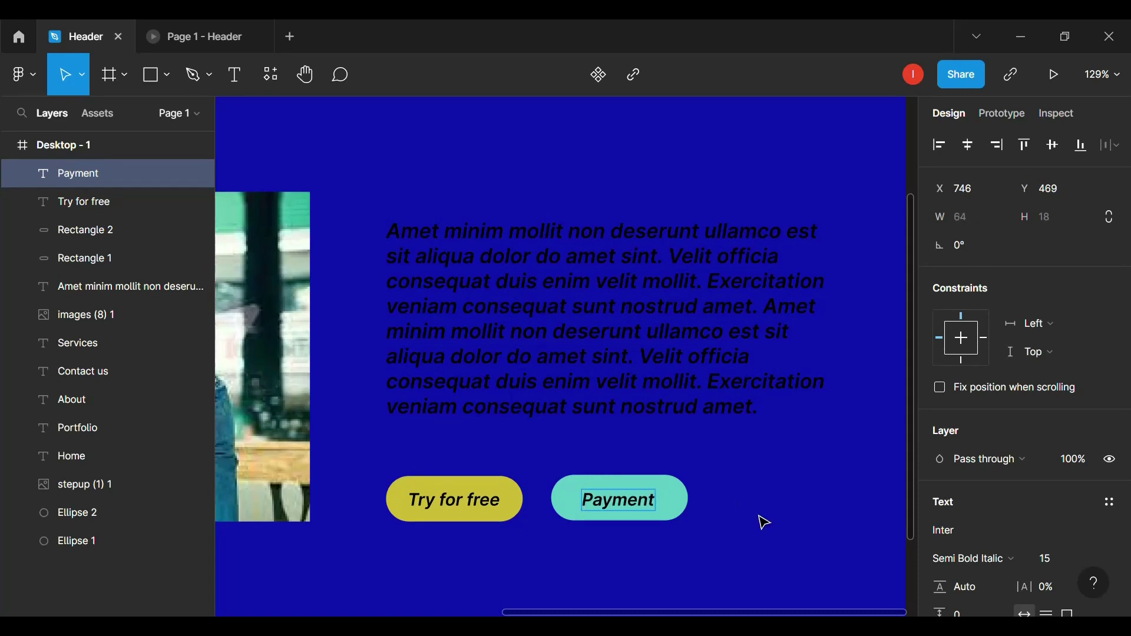
- Nudge the turquoise rectangle left to X 718 and align it with its "Payment" label, then show the whole frame
left_click(687, 512)
key("Left")
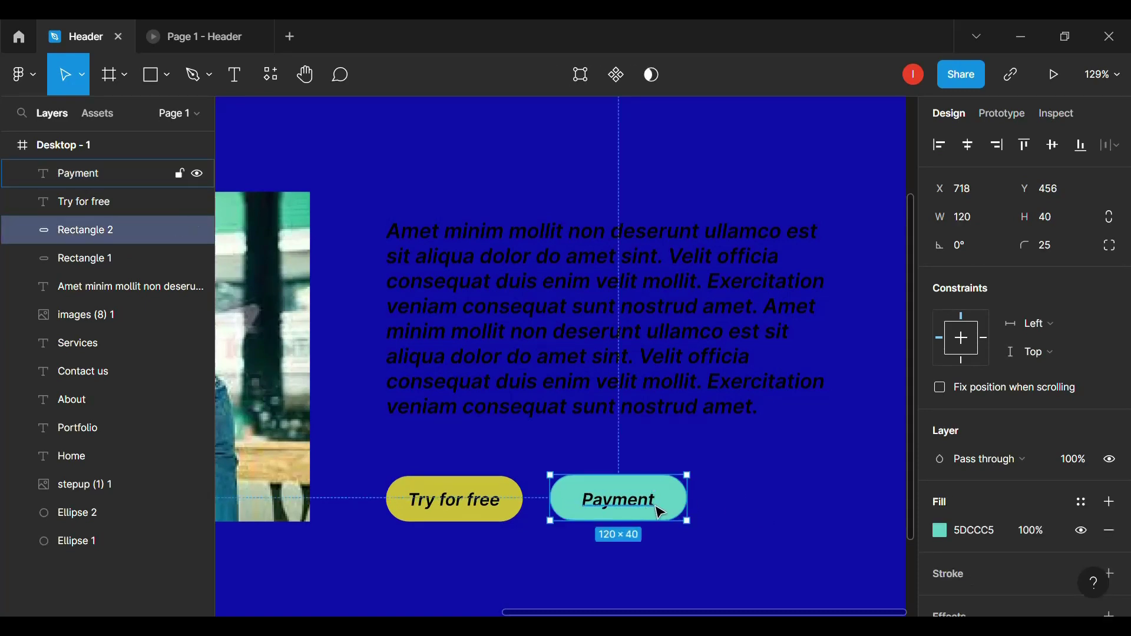
left_click(660, 512, "shift")
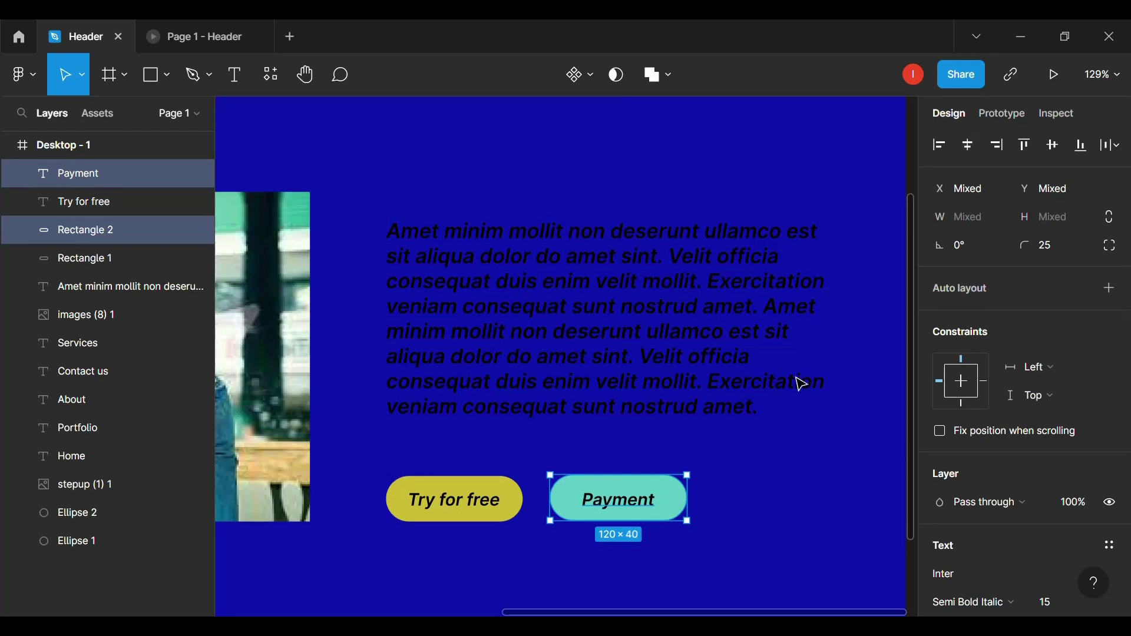
left_click(701, 506)
left_click(663, 512)
left_click(655, 508, "shift")
left_click(647, 538)
scroll(566, 525, "down", 5)
scroll(567, 524, "down", 4)
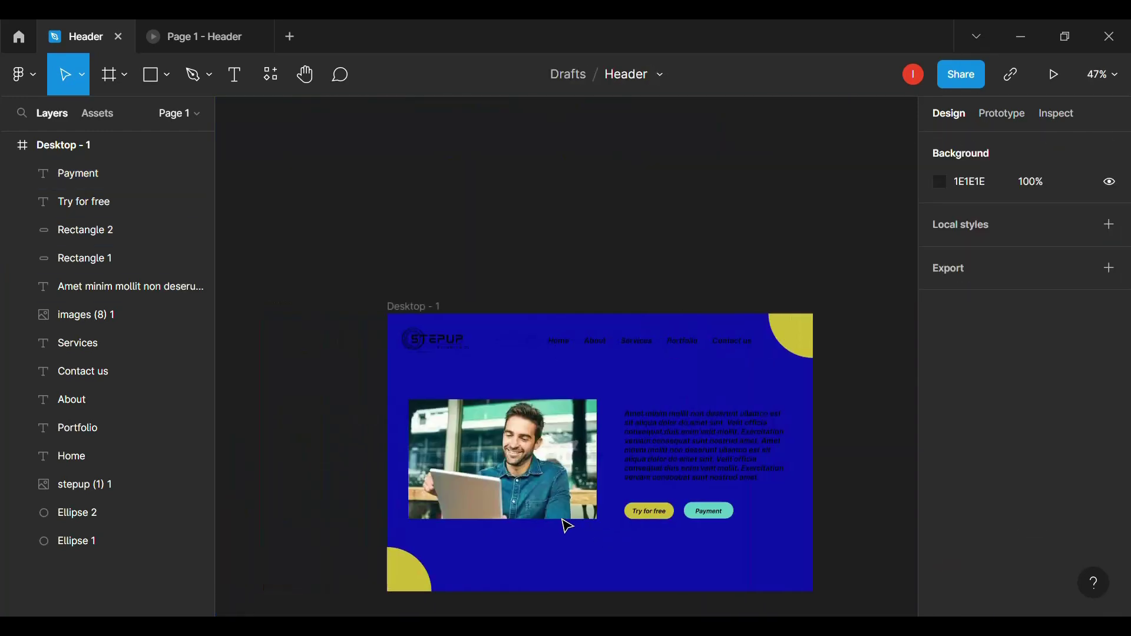
scroll(567, 525, "right", 1)
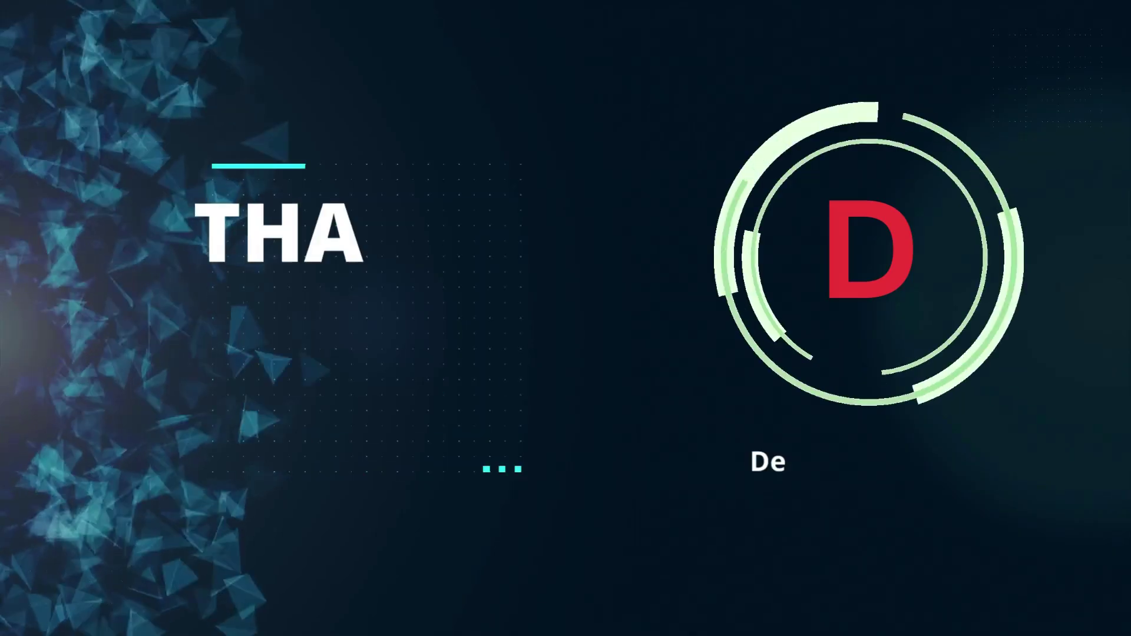